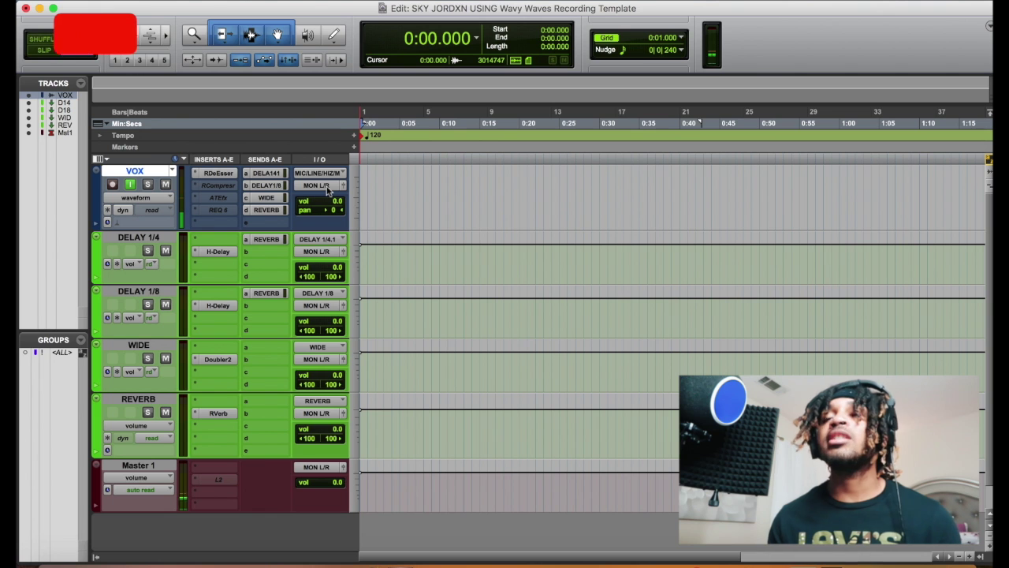
Step: Remove the inactive L2 plug-in from the Master 1 track's inserts
left_click(217, 478)
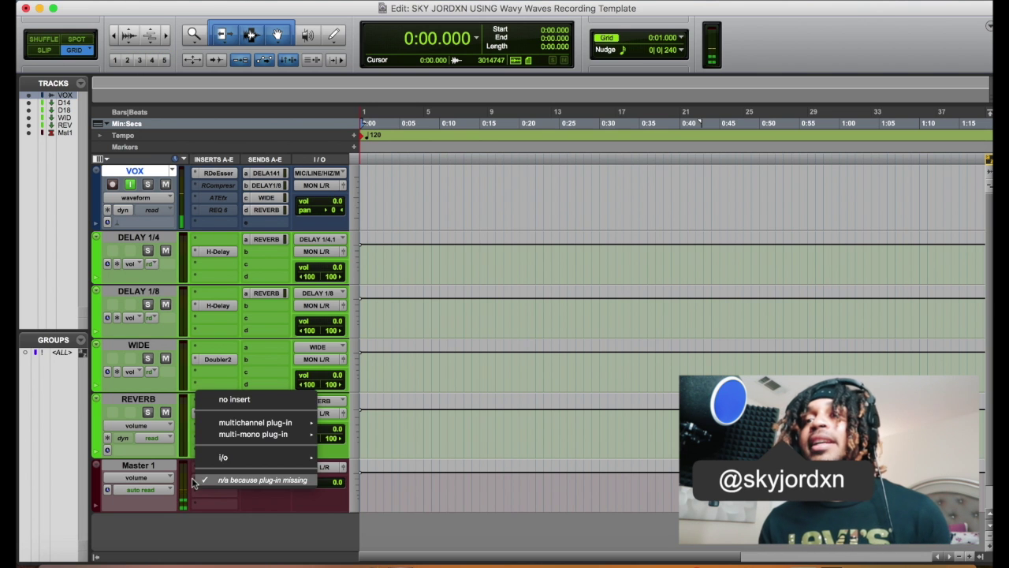
left_click(223, 399)
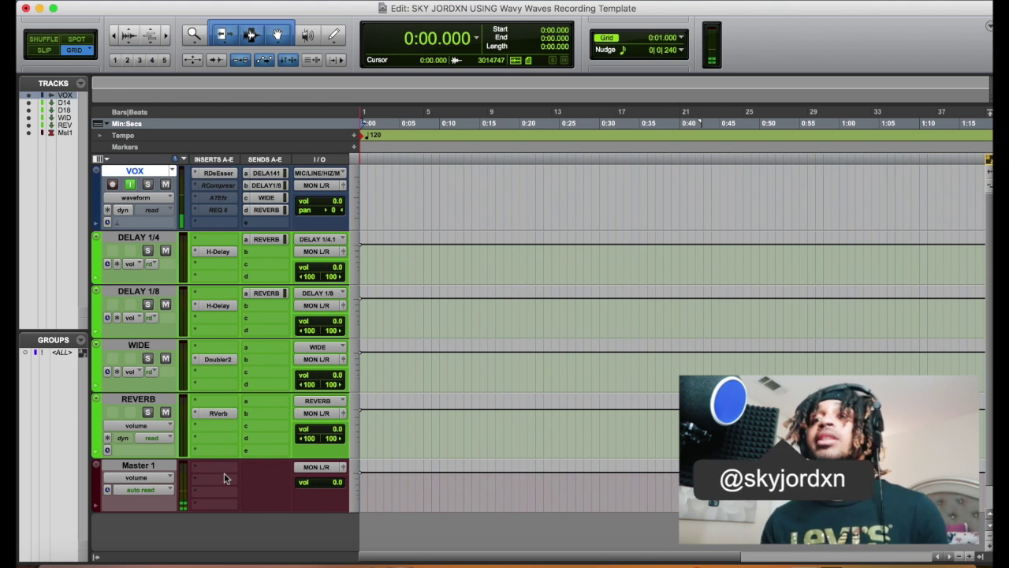
Step: Create one new stereo audio track and move it above the VOX track
key("super+shift+n")
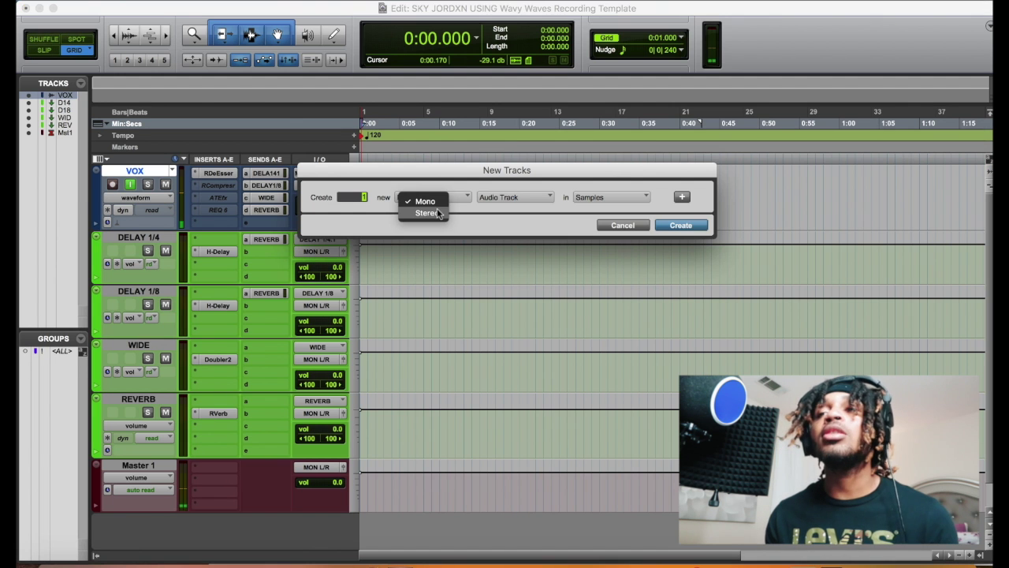
left_click(680, 225)
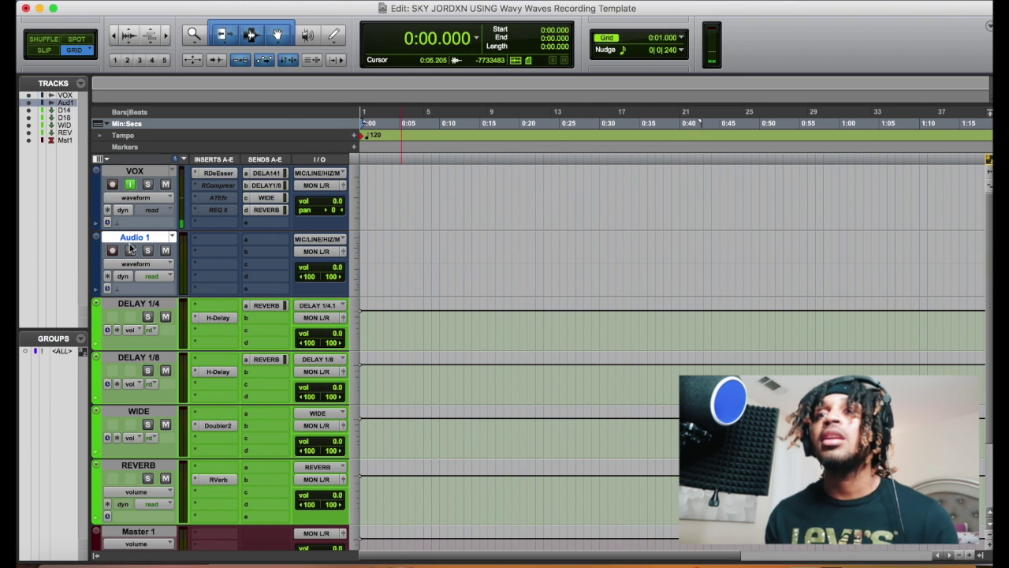
left_click_drag(144, 237, 155, 175)
Step: Rename the new audio track INSTRUMENTAL and change its track color to light blue
double_click(140, 172)
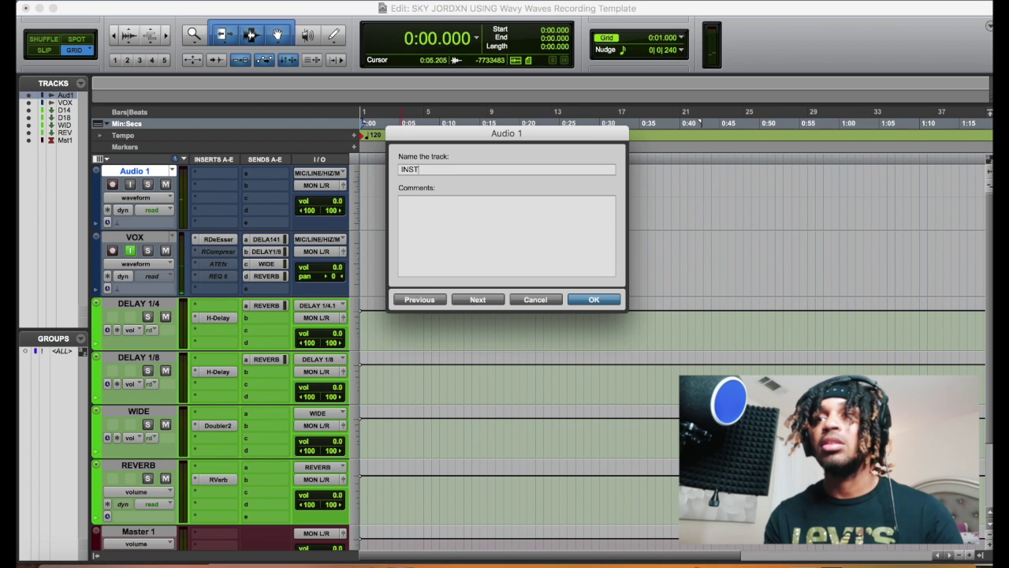
type("INSTRUMENTAL")
key("Return")
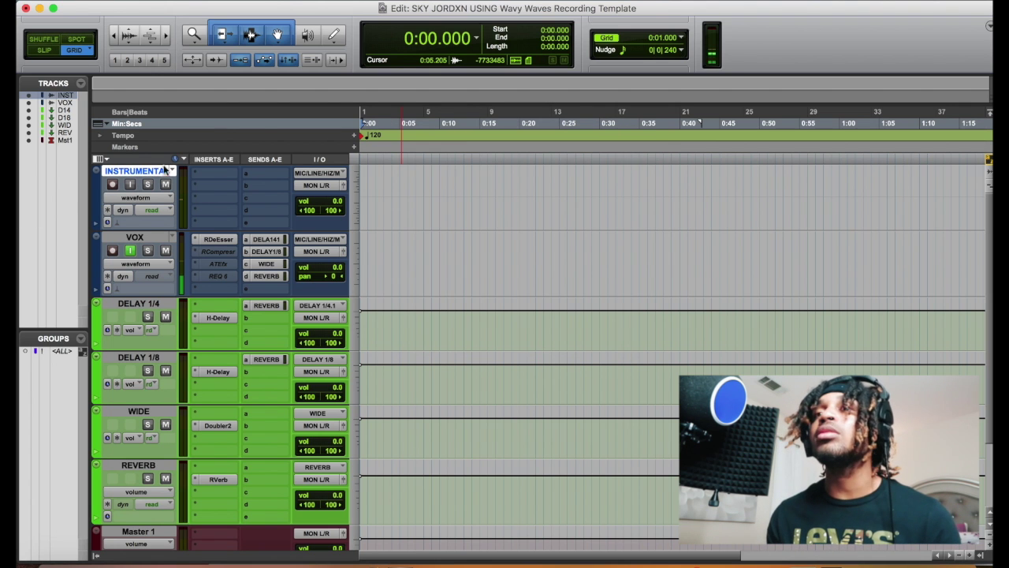
double_click(95, 190)
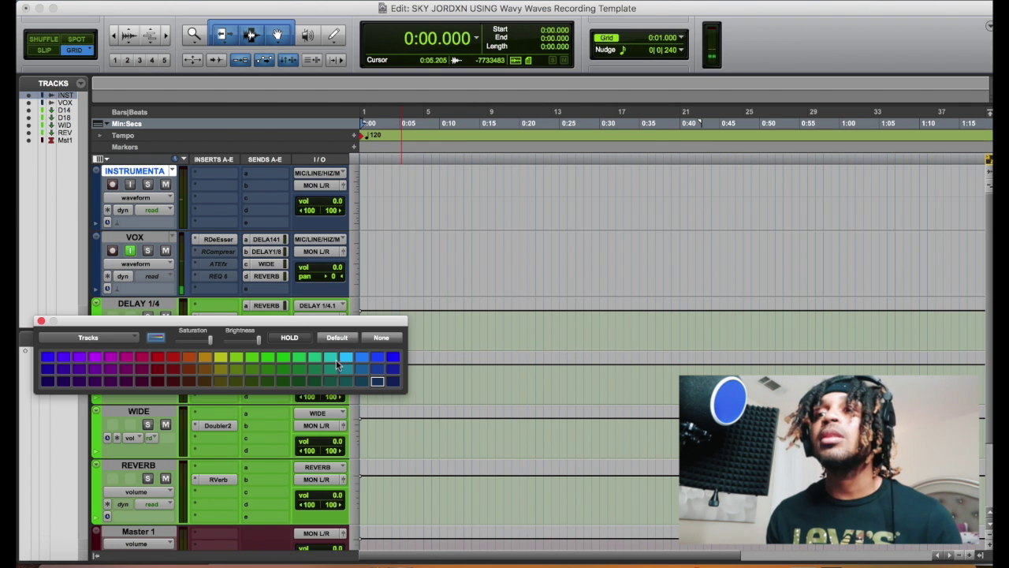
left_click(347, 356)
left_click(40, 322)
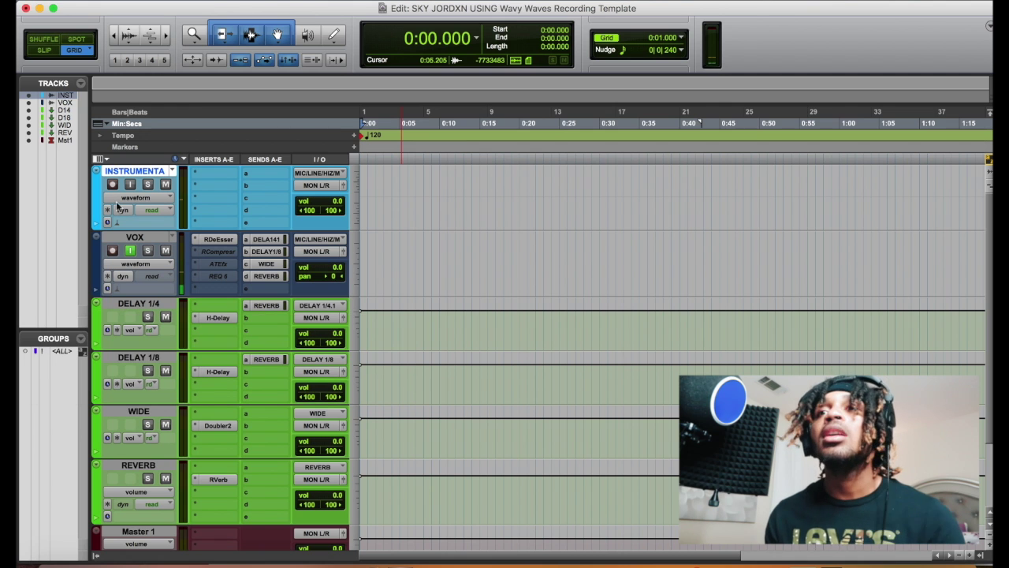
Step: Insert the EQ3 7-Band on the INSTRUMENTAL track and set its MF band to 1.27 kHz with a gain of -3.1 dB
left_click(219, 177)
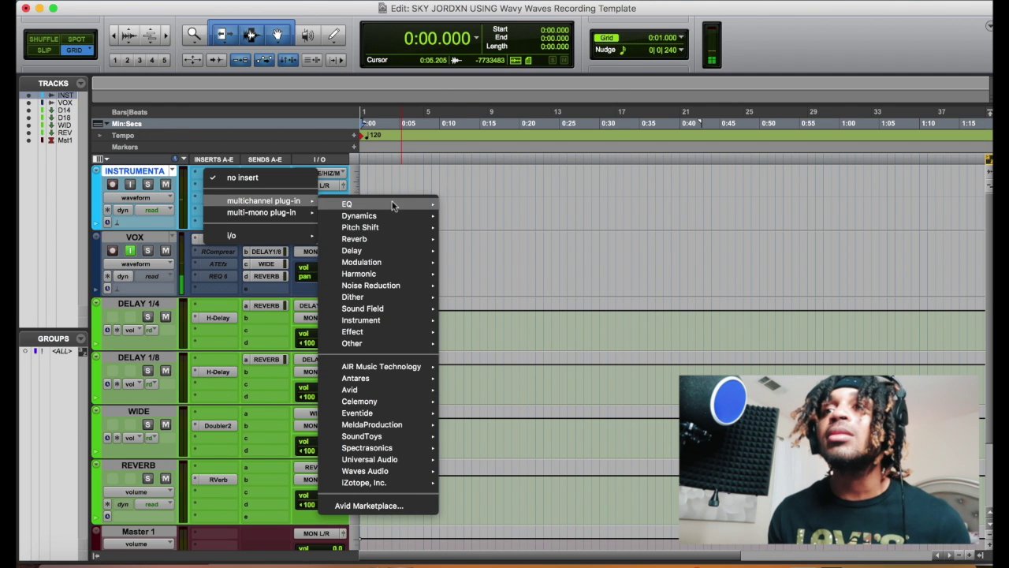
mouse_move(347, 203)
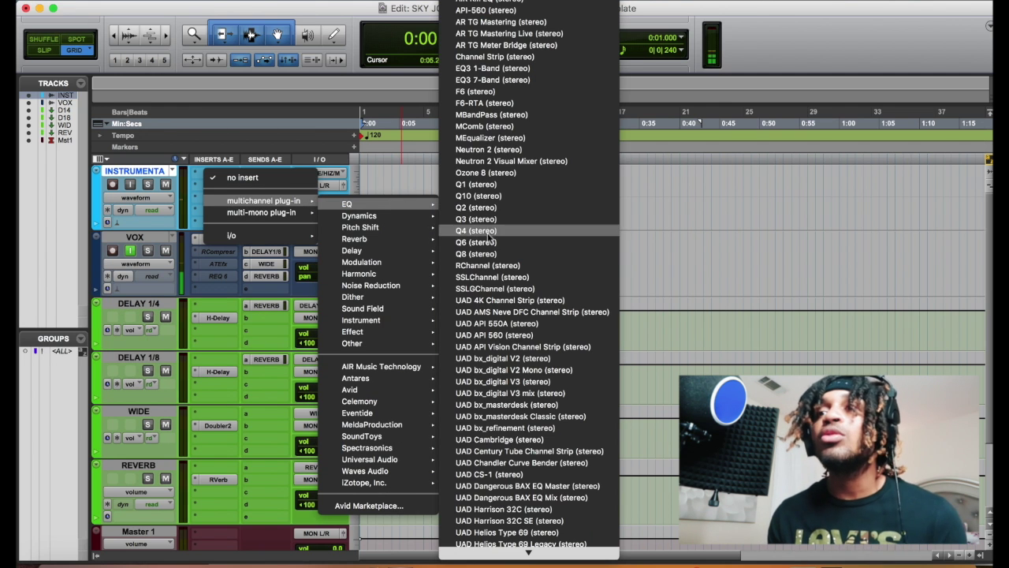
left_click(493, 80)
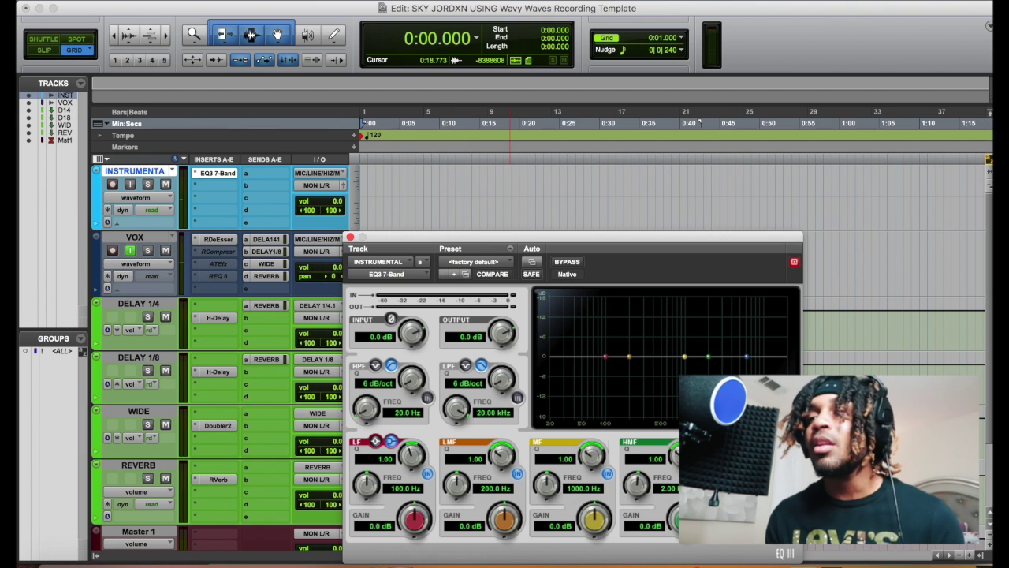
left_click_drag(684, 521, 684, 531)
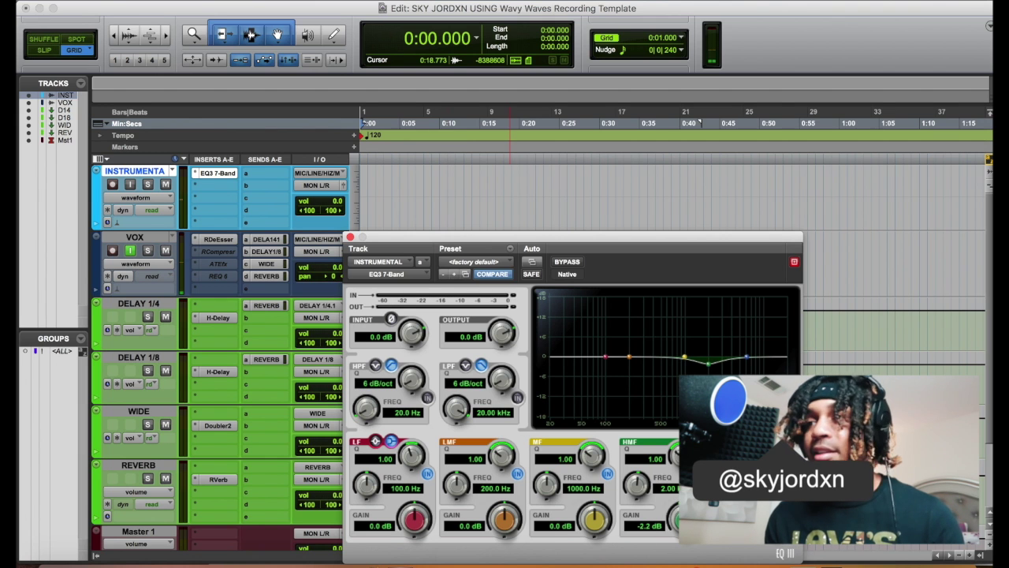
left_click_drag(544, 489, 546, 486)
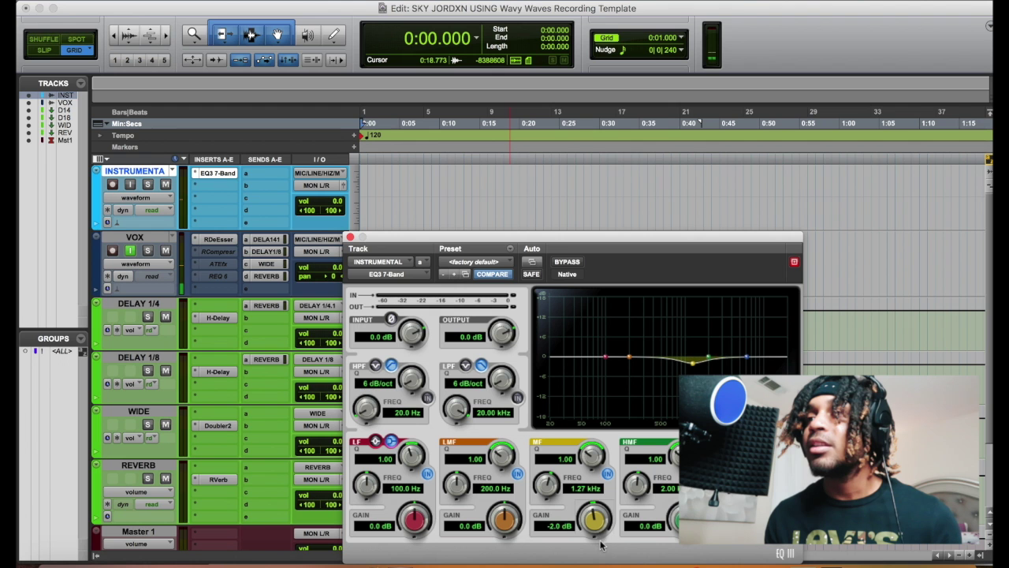
left_click_drag(601, 542, 602, 552)
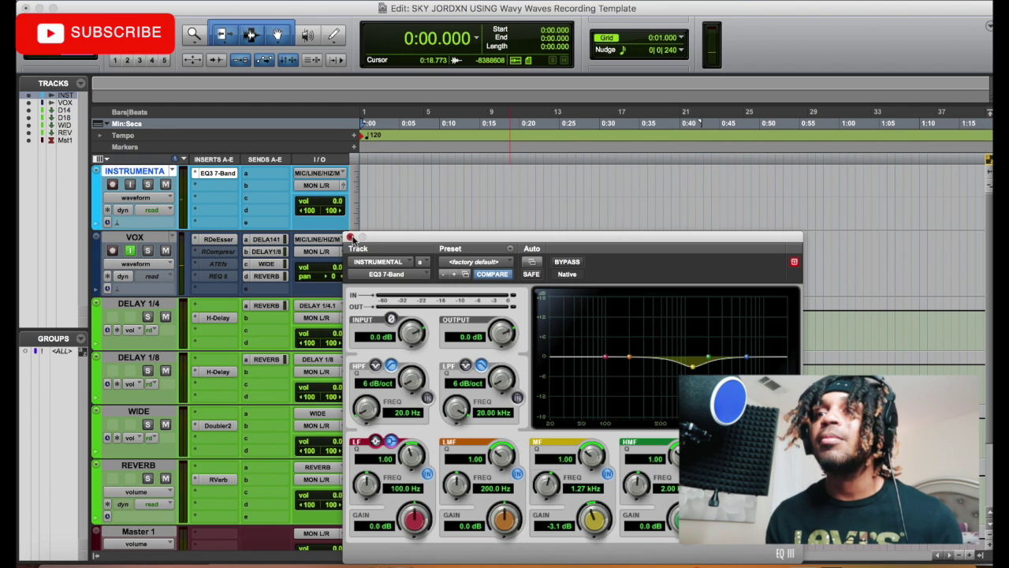
left_click(351, 237)
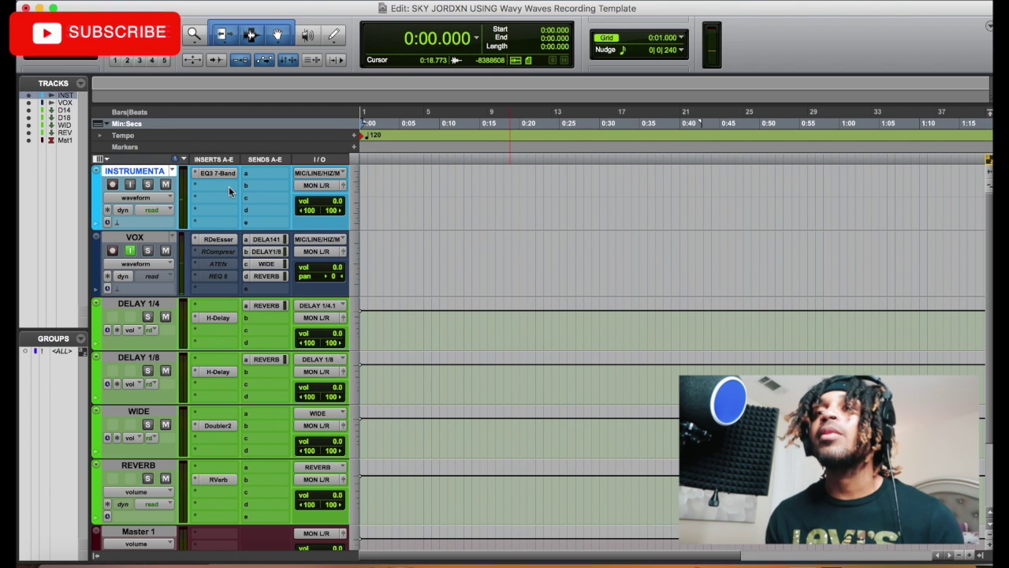
Step: Add the stereo Channel Strip to the second insert slot of the INSTRUMENTAL track and collapse its EQ/Filters section
left_click(229, 189)
mouse_move(268, 213)
mouse_move(398, 220)
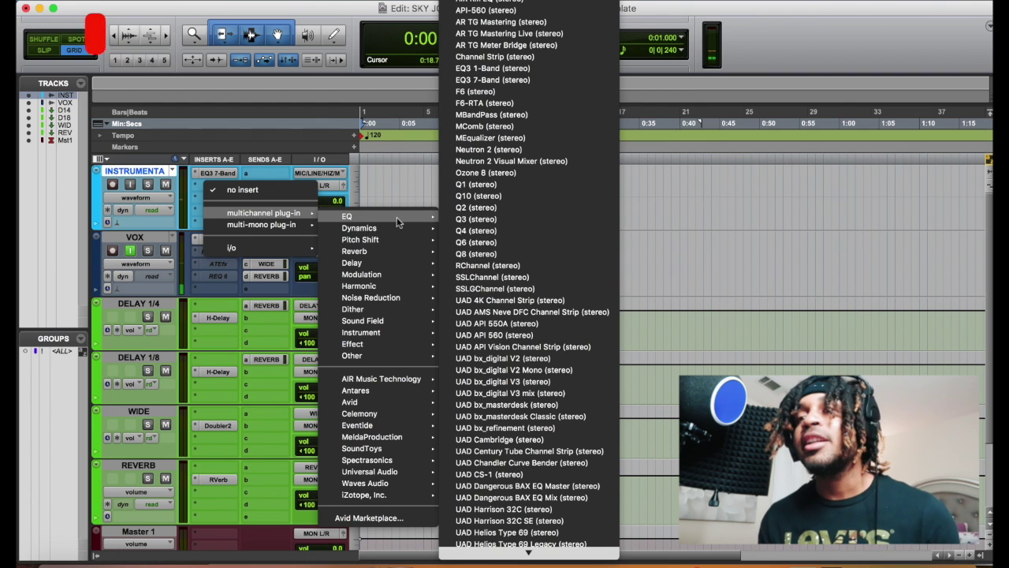
mouse_move(397, 473)
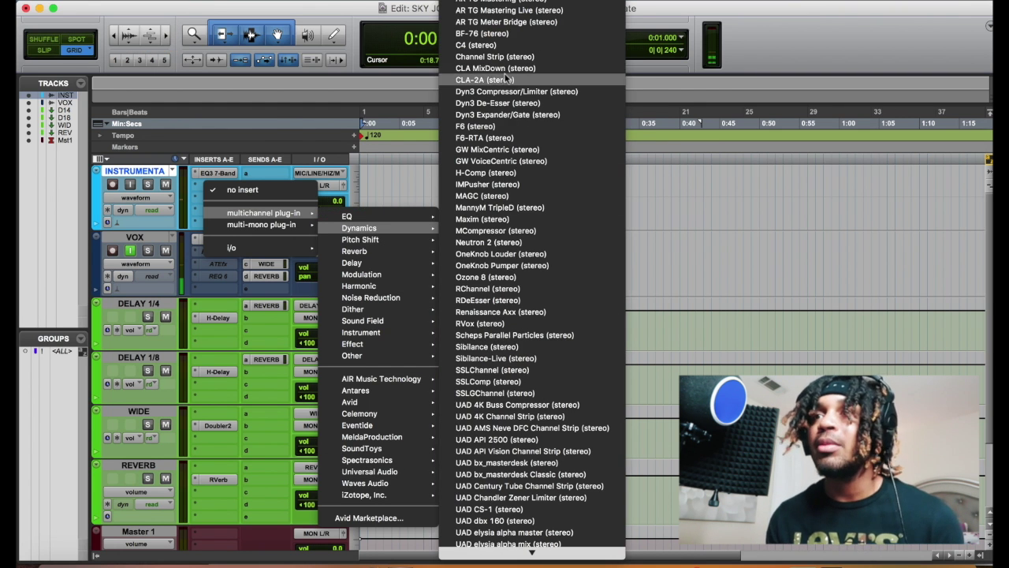
left_click(485, 57)
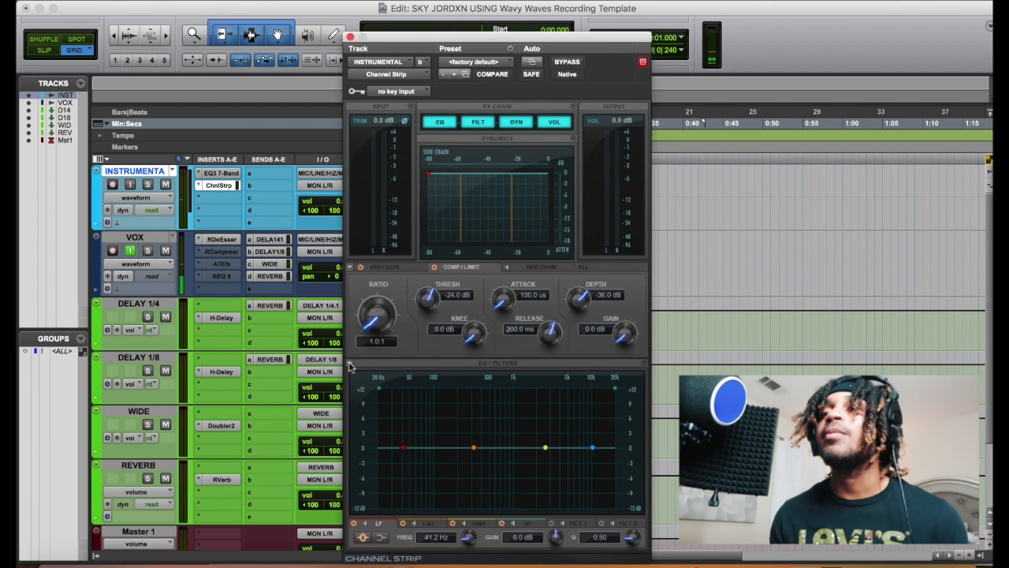
left_click(350, 363)
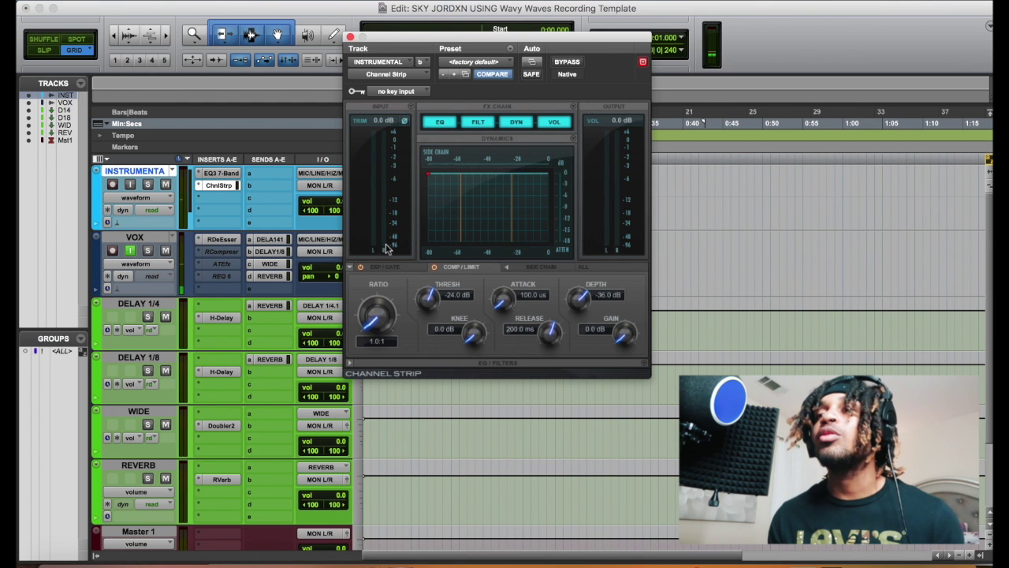
left_click(405, 91)
left_click(516, 91)
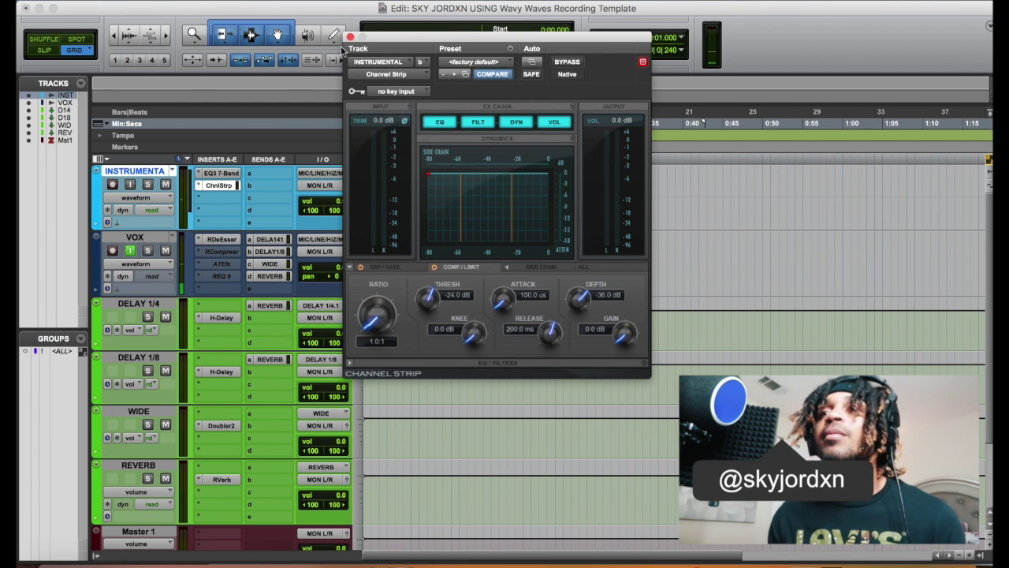
left_click(350, 36)
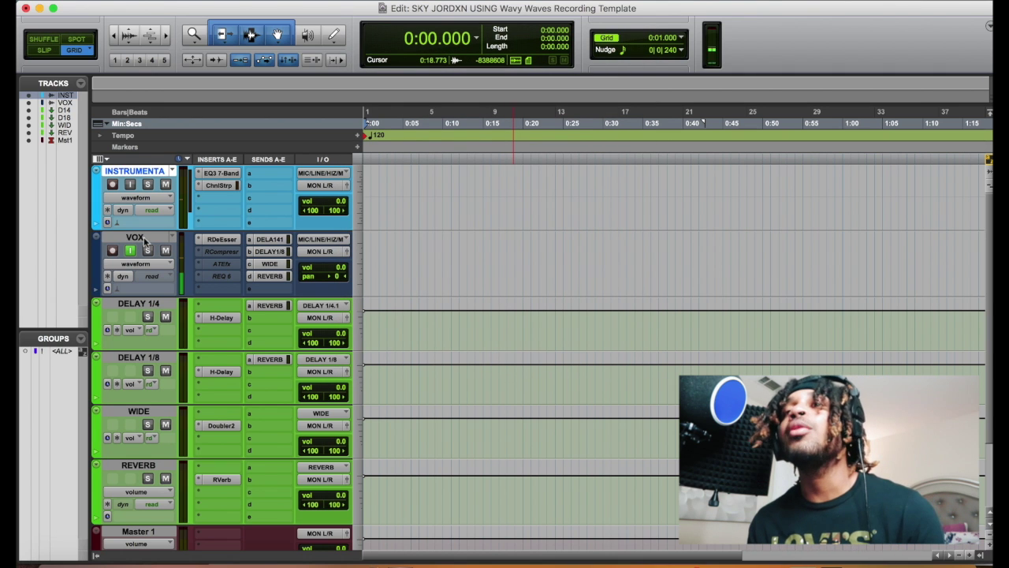
Step: Clear the two delay sends and the WIDE send from the VOX track and move its REVERB send to slot a
left_click(143, 240)
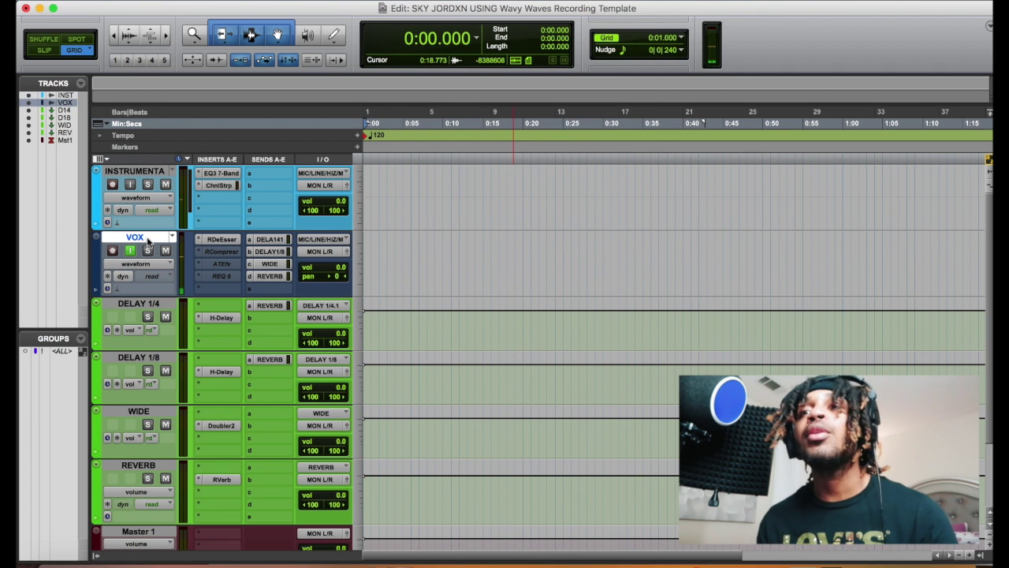
left_click(249, 239)
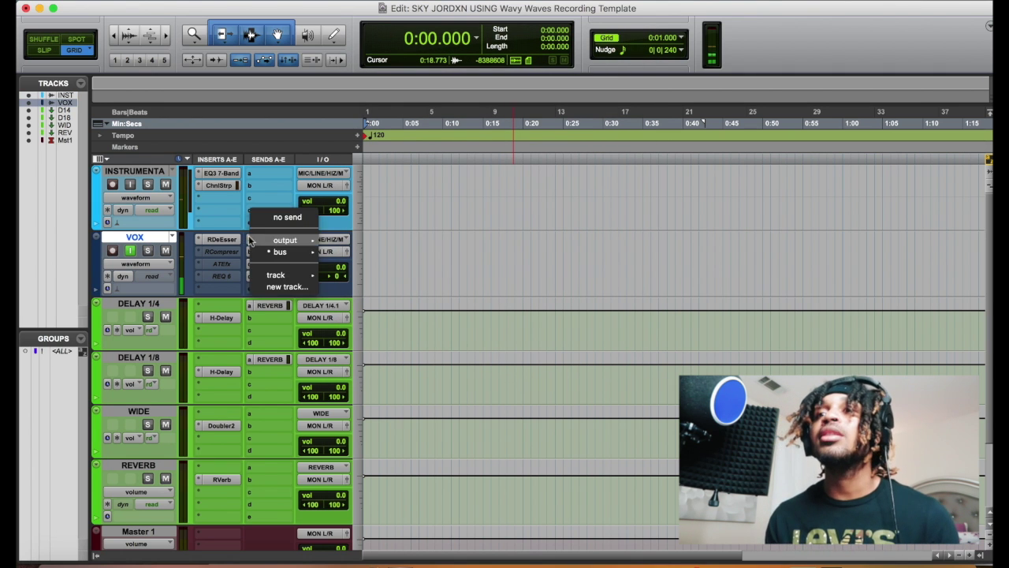
left_click(268, 219)
left_click(253, 254)
left_click(260, 251)
left_click(251, 266)
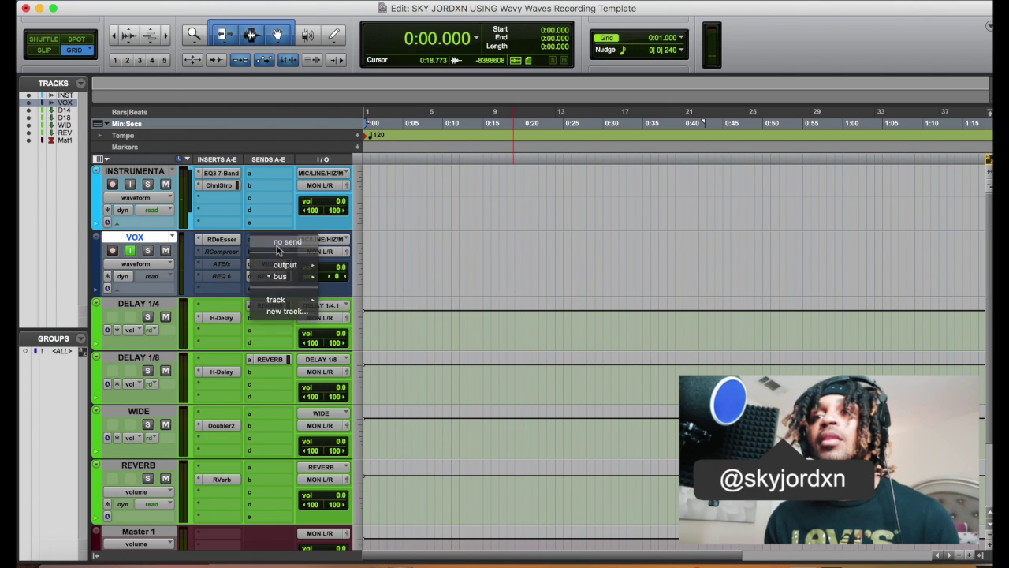
left_click(276, 246)
left_click_drag(269, 239, 269, 241)
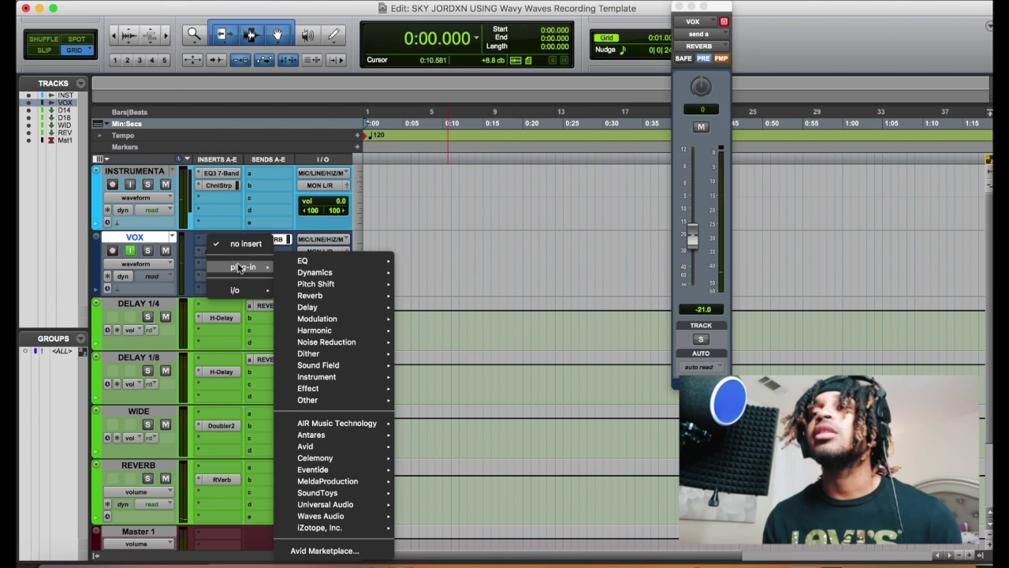
Step: Insert Antares Auto-Tune EFX AAX (mono) in the first insert slot of the VOX track in place of the RDeEsser
mouse_move(364, 438)
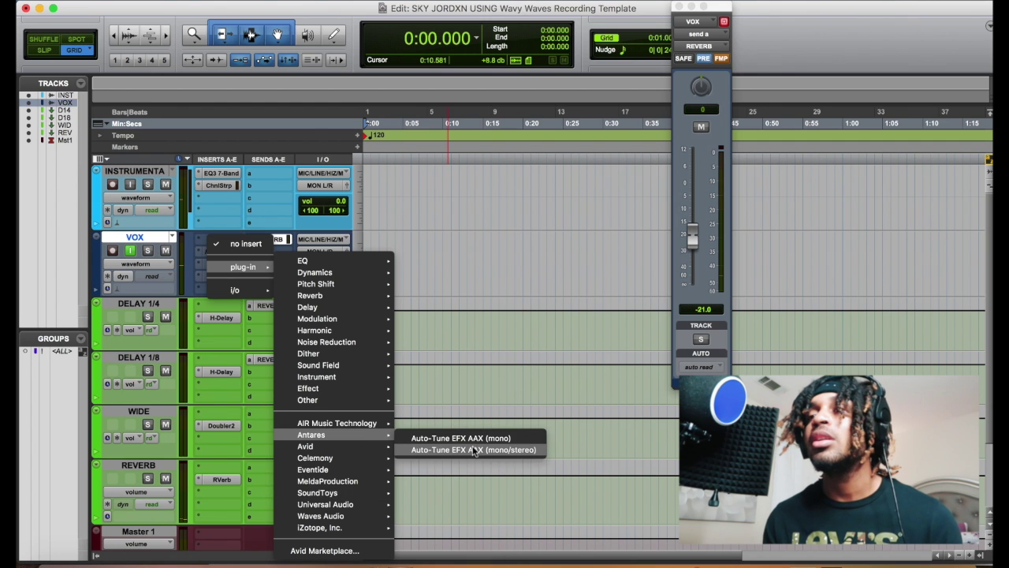
left_click(483, 440)
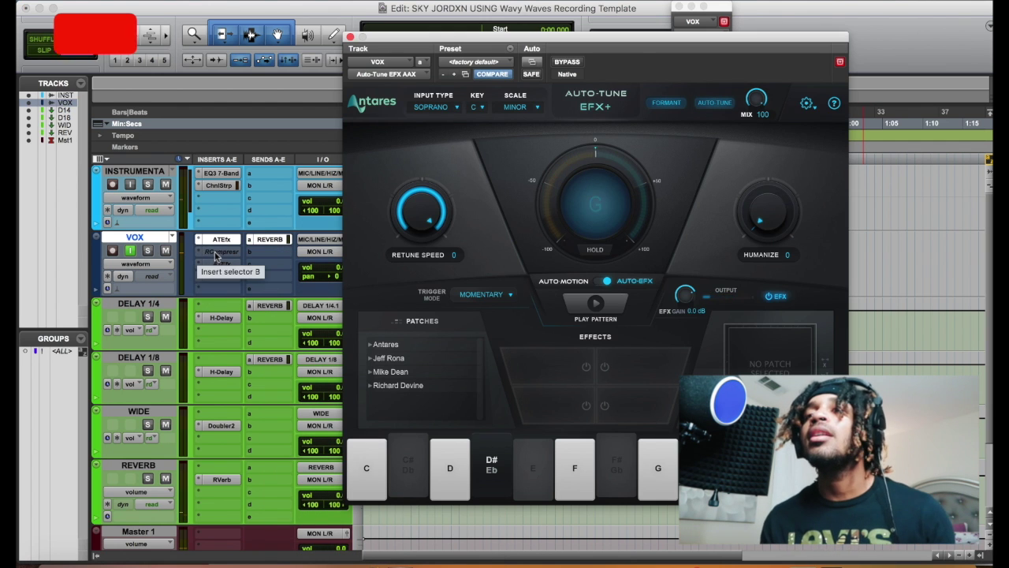
left_click(221, 252)
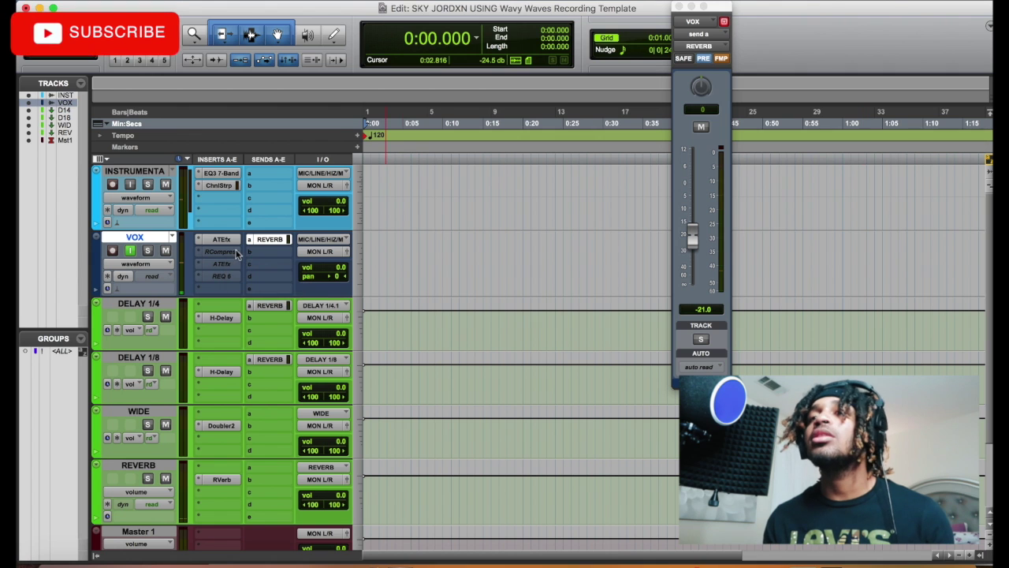
Step: Replace the inactive RCompressor on the VOX track with the Waves RVox (mono) and set its Comp to -6.0
left_click(235, 252)
left_click(417, 73)
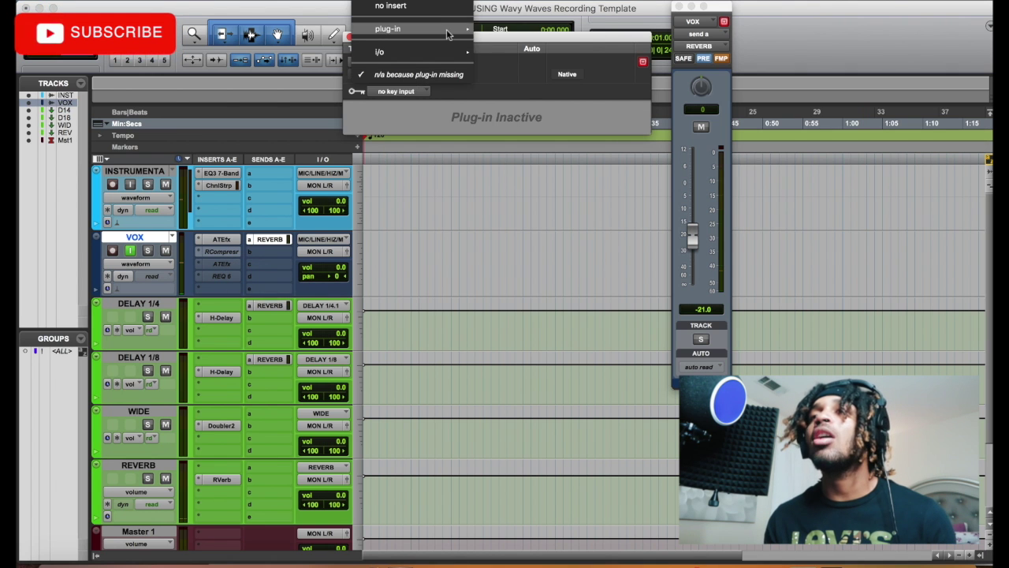
mouse_move(418, 28)
mouse_move(536, 287)
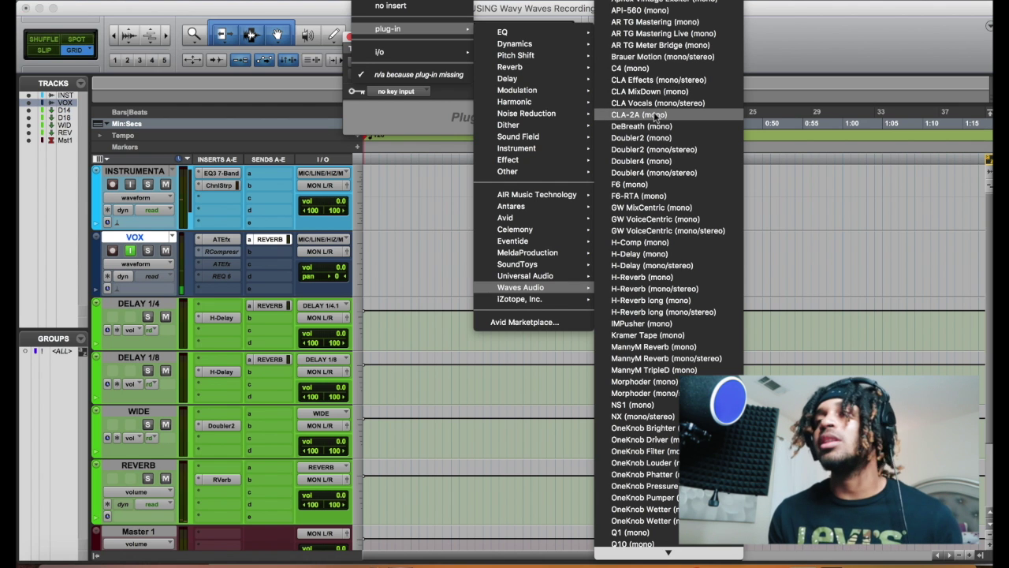
mouse_move(662, 554)
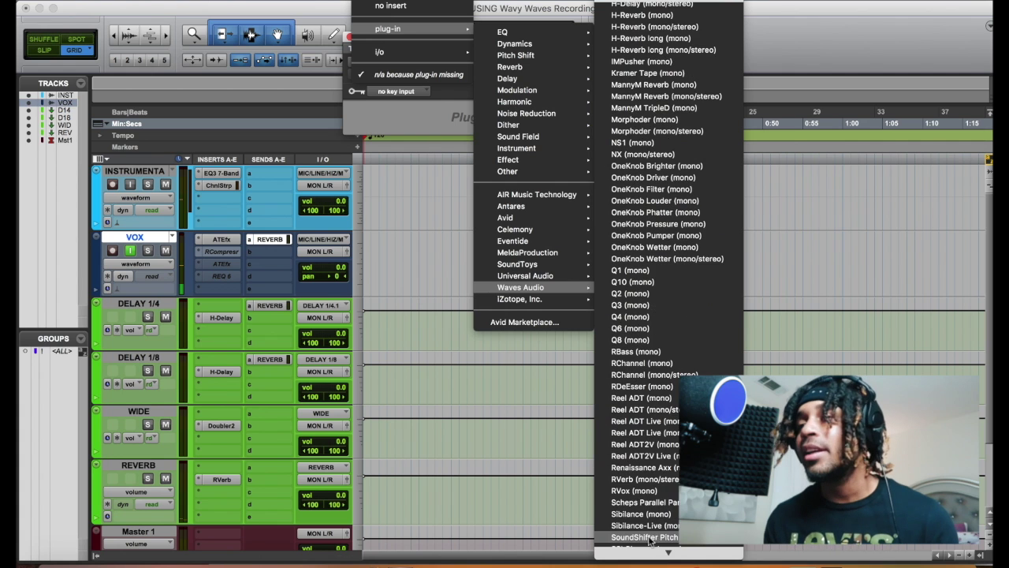
left_click(633, 490)
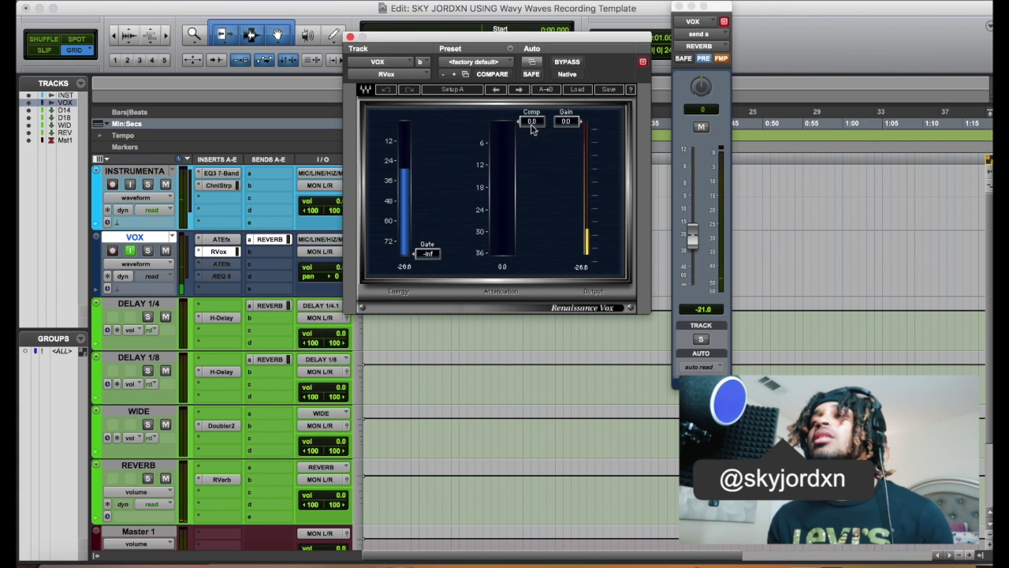
left_click_drag(518, 156, 518, 143)
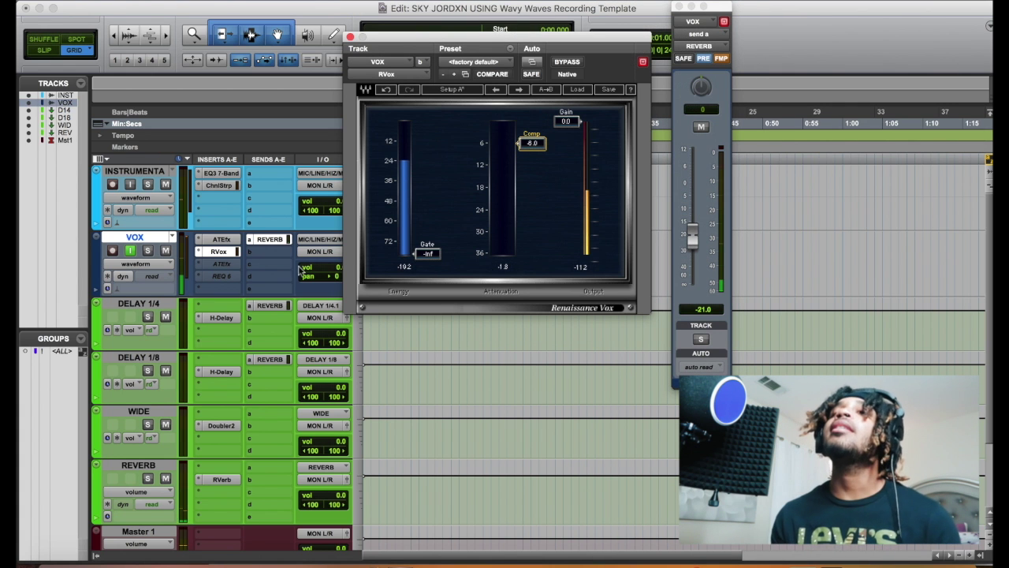
Step: Replace the inactive Auto-Tune EFX in the VOX track's third insert slot with the Waves C4 (mono)
left_click(214, 264)
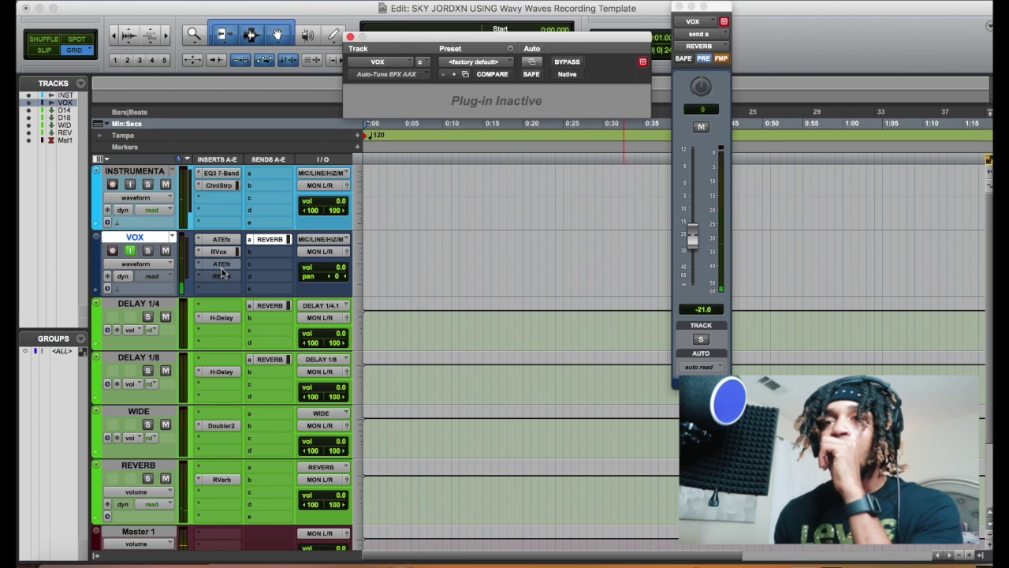
left_click(410, 73)
mouse_move(414, 77)
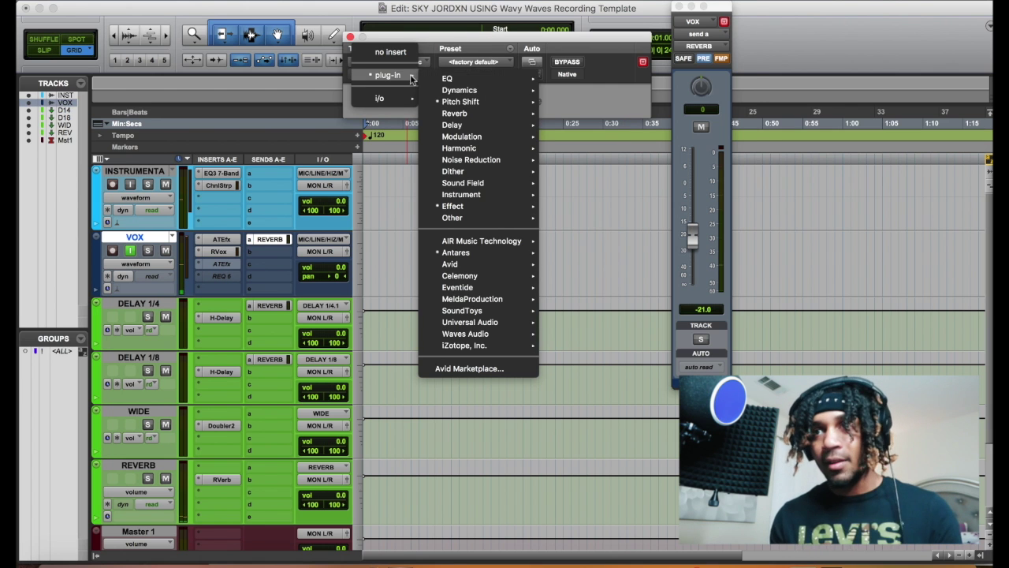
mouse_move(480, 103)
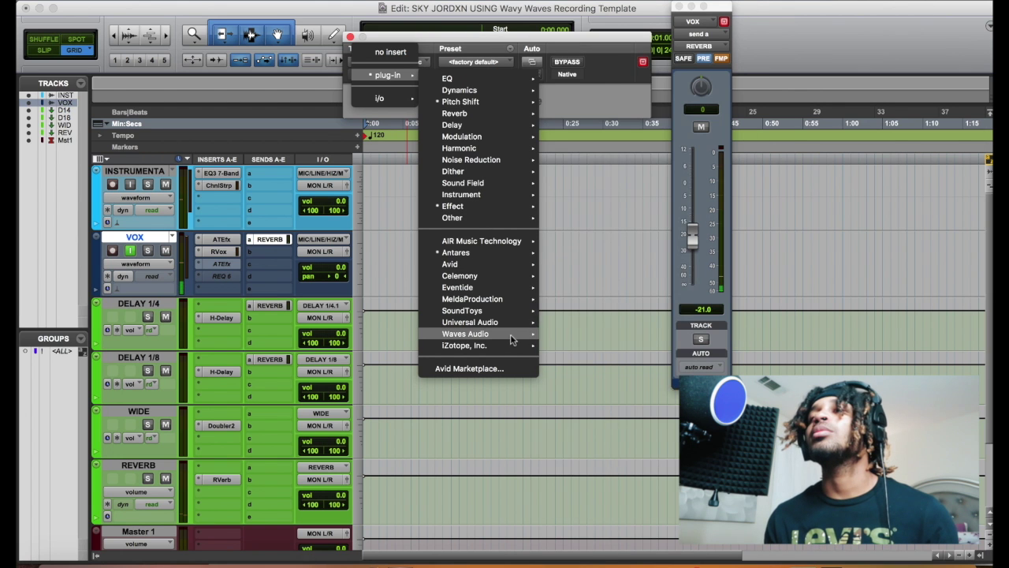
mouse_move(513, 338)
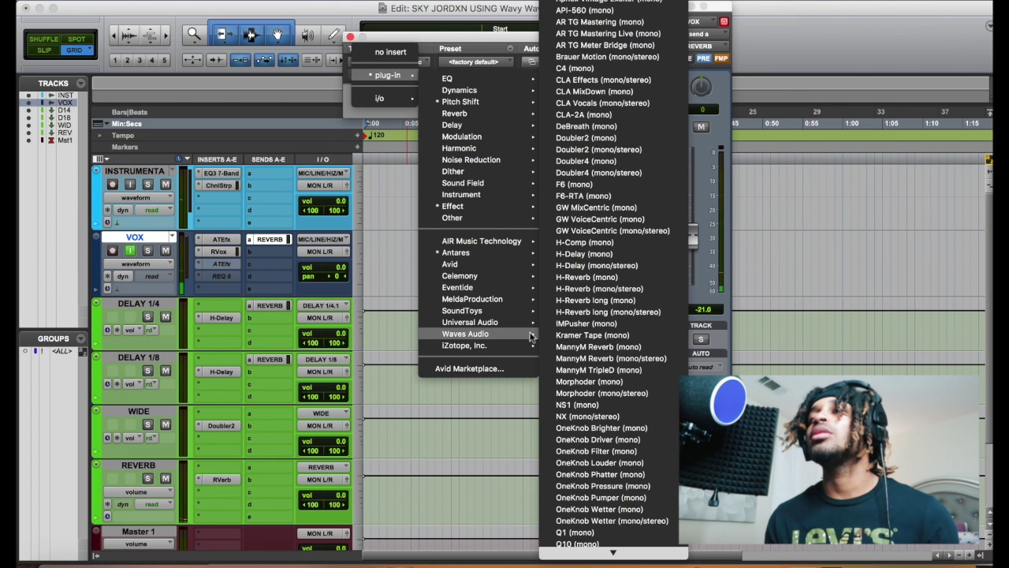
left_click(597, 67)
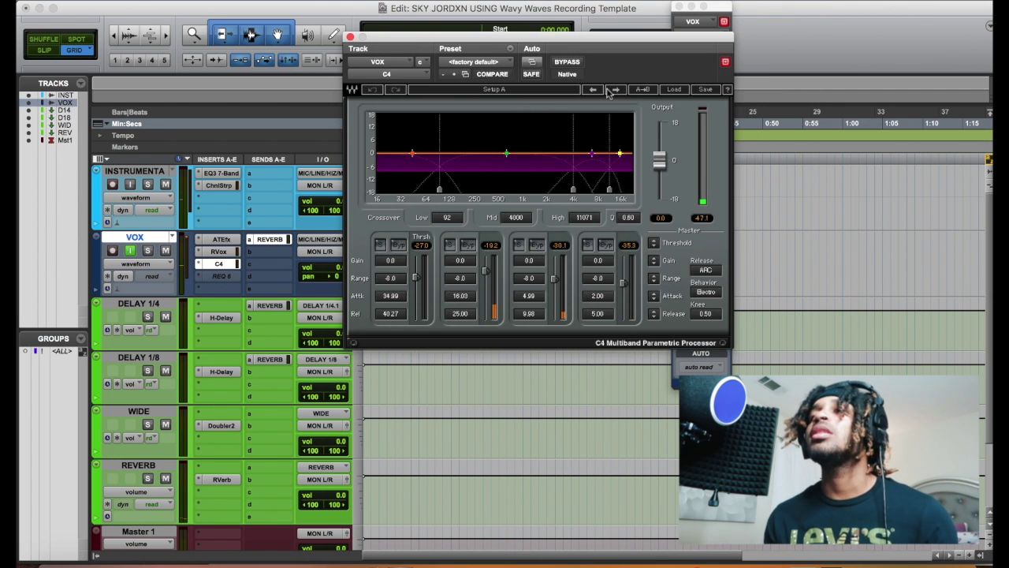
Step: Load the 2-band HF noise reducer factory preset in the VOX track's C4 and close the plug-in window
left_click(674, 89)
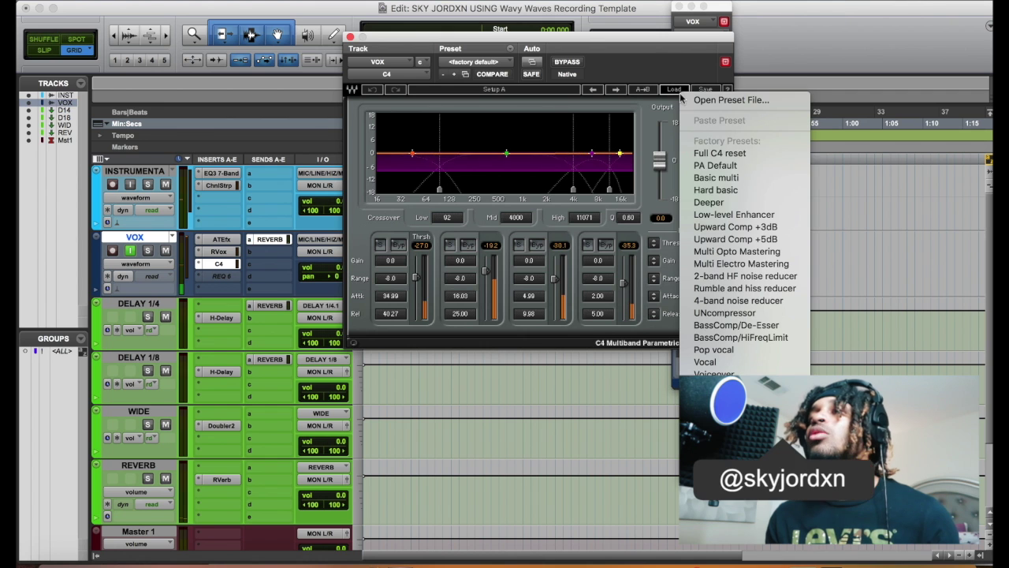
left_click(737, 276)
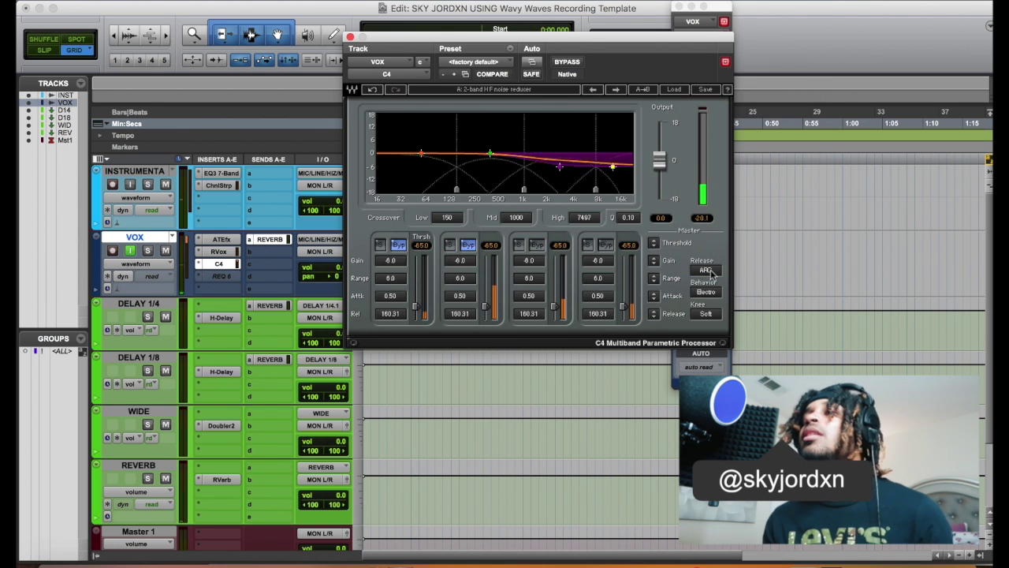
left_click(350, 37)
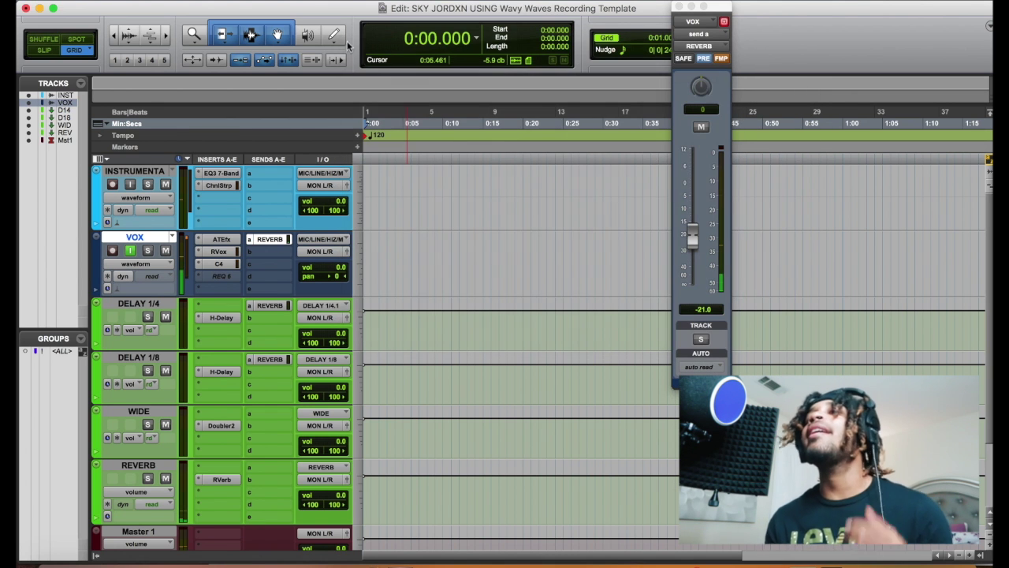
Step: Replace the inactive REQ 6 in the VOX track's fourth insert slot with the Waves OneKnob Brighter (mono)
left_click(222, 275)
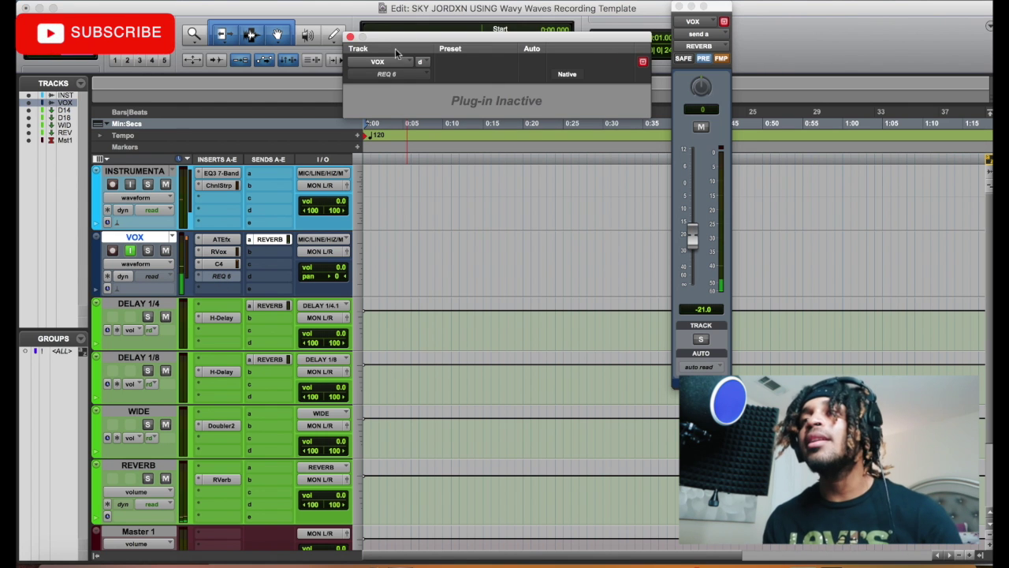
left_click(386, 73)
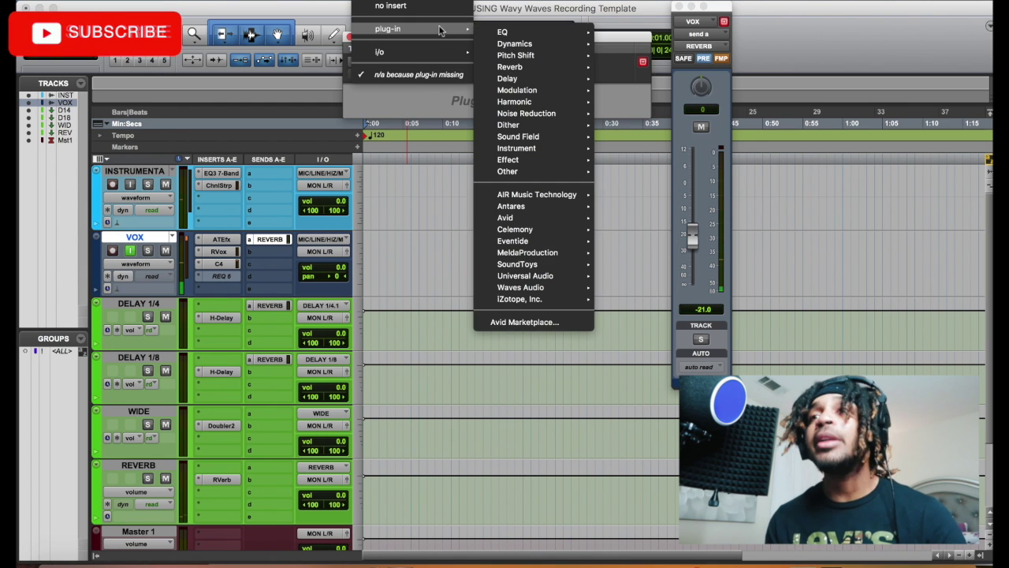
mouse_move(521, 171)
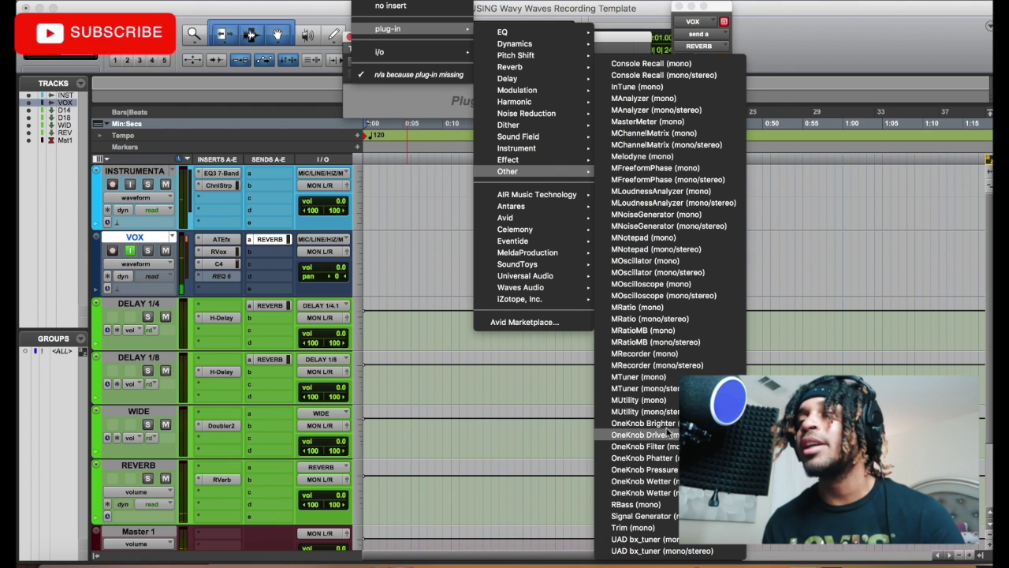
left_click(642, 423)
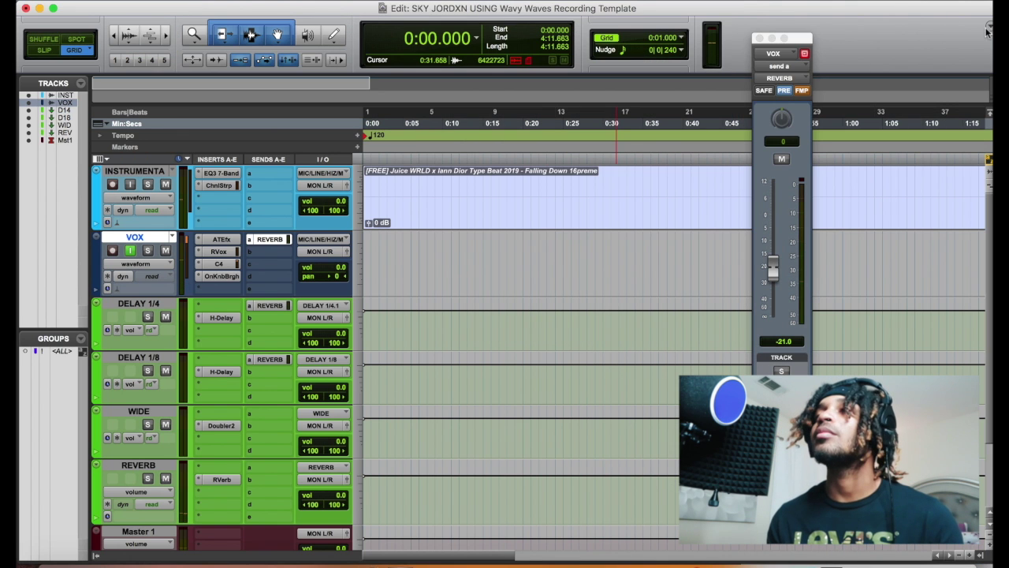
Step: Show the Transport and MIDI Controls in the Edit window and move the REVERB send window clear of them
left_click(988, 29)
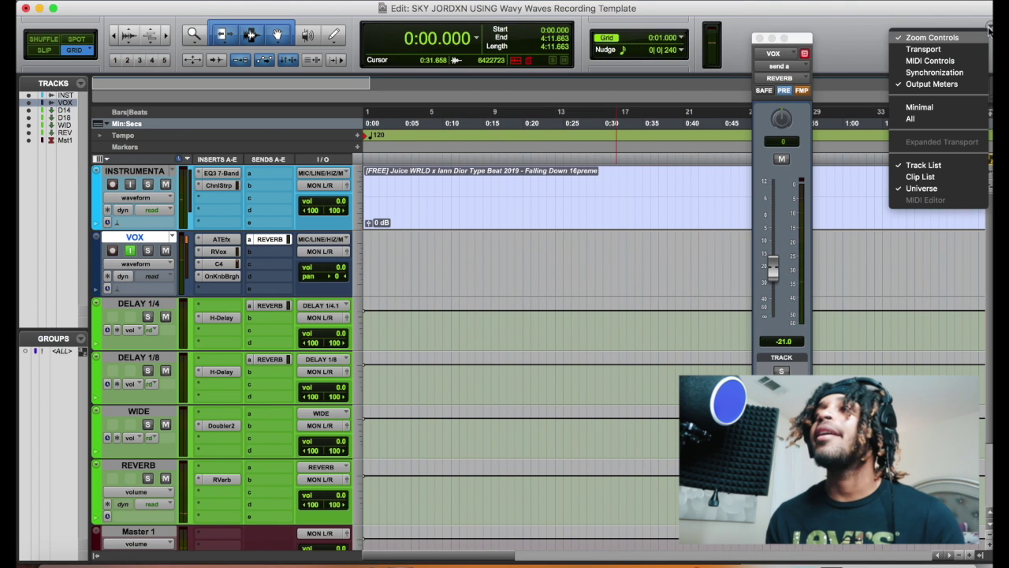
left_click(957, 49)
left_click_drag(785, 38, 861, 94)
left_click(988, 29)
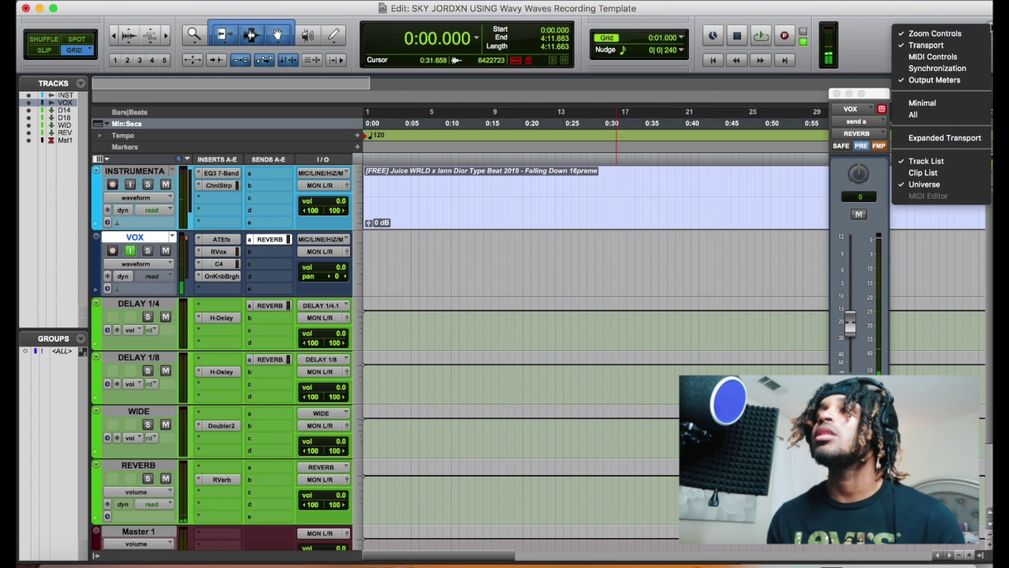
left_click(973, 59)
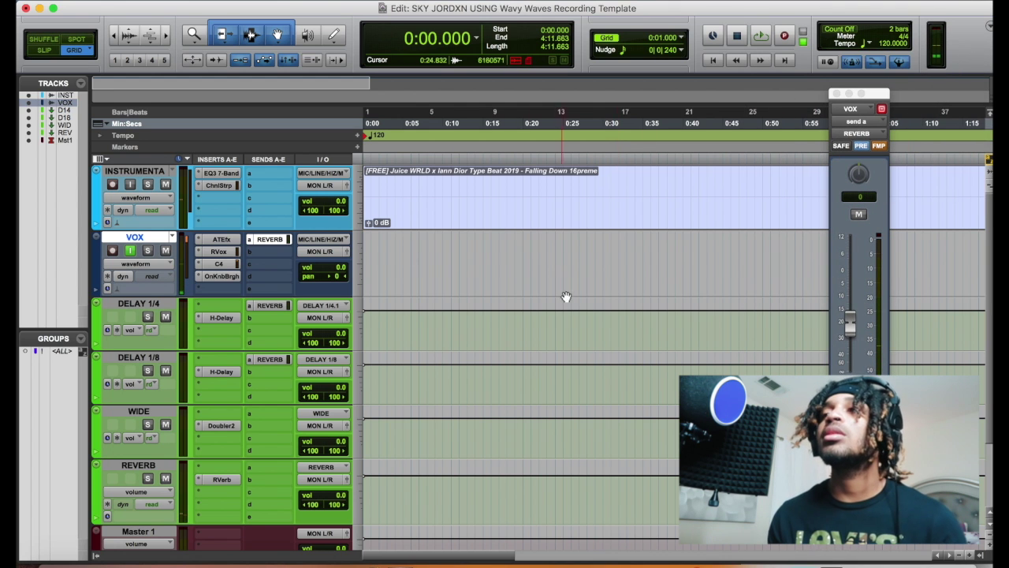
Step: Place the edit cursor at 0:10.000 on the timeline and briefly play back the session
left_click(570, 213)
left_click(571, 248)
left_click(475, 239)
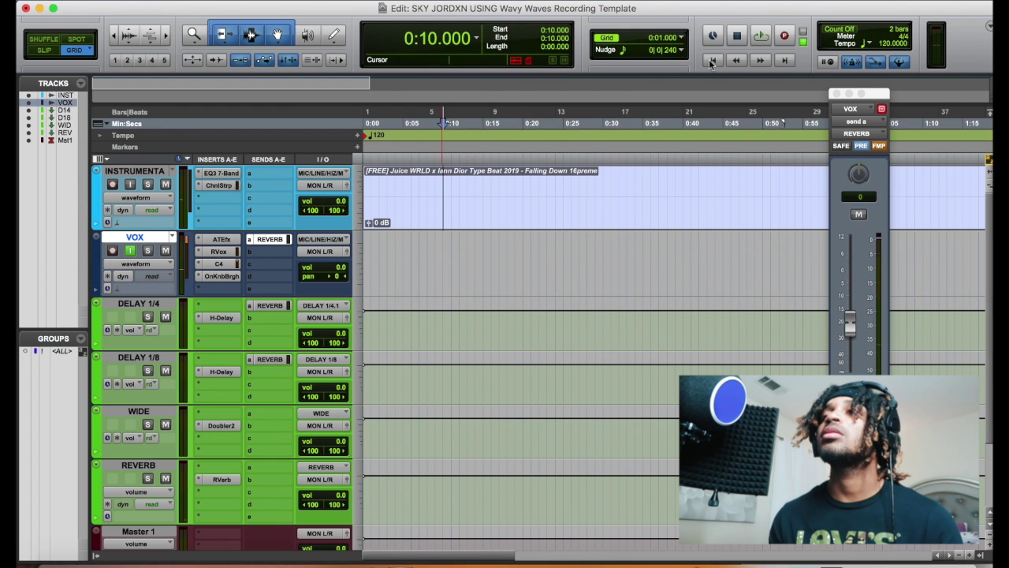
key("space")
key("space")
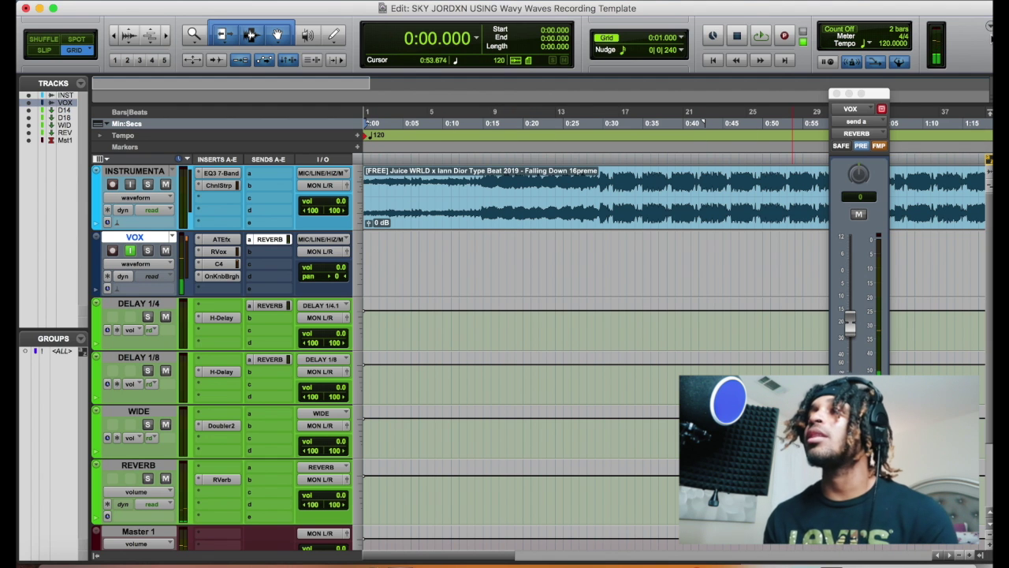
Step: Switch the session from the tempo map to manual tempo and set it to 130 BPM
left_click(987, 29)
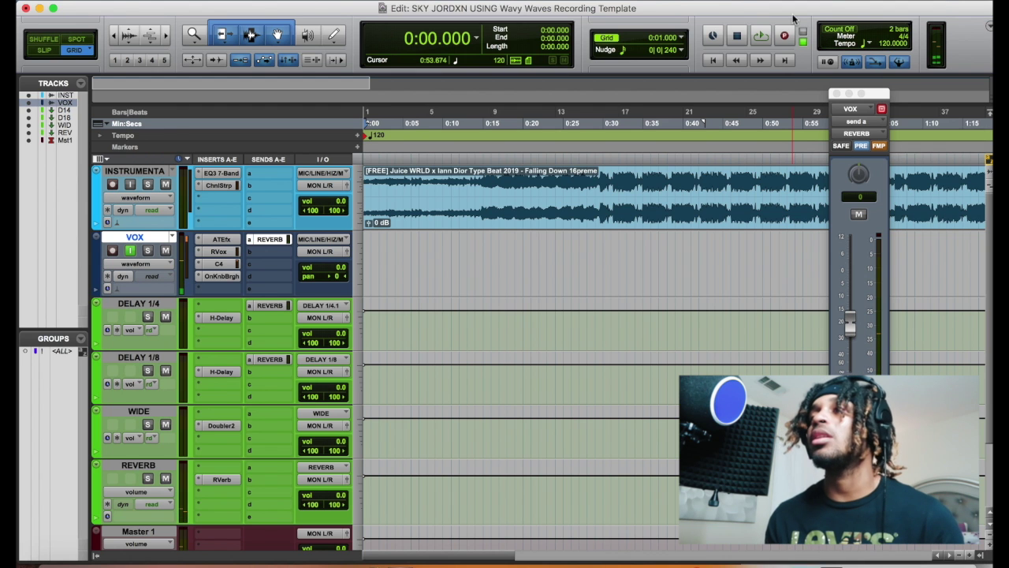
left_click(899, 62)
left_click(883, 44)
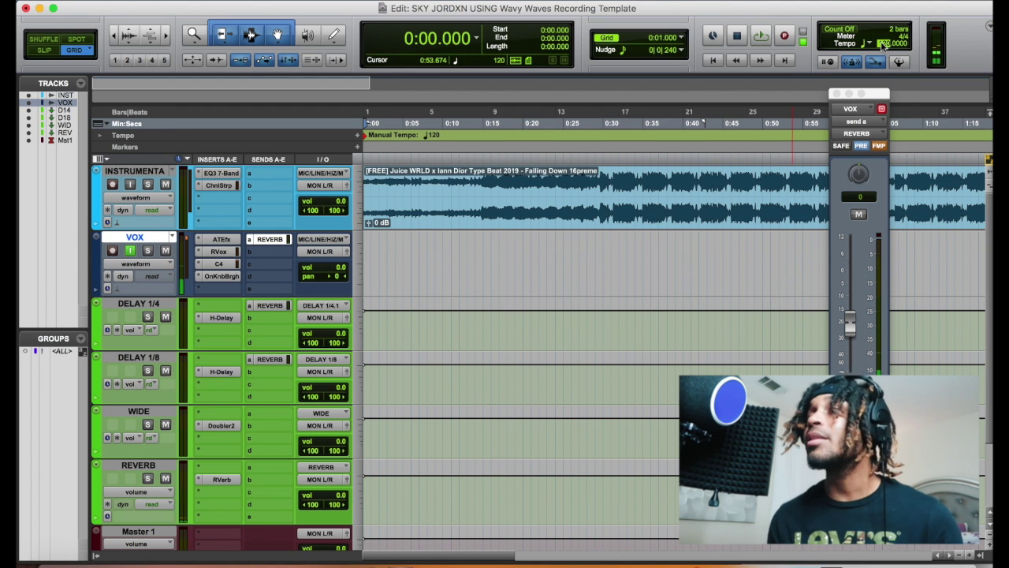
type("130")
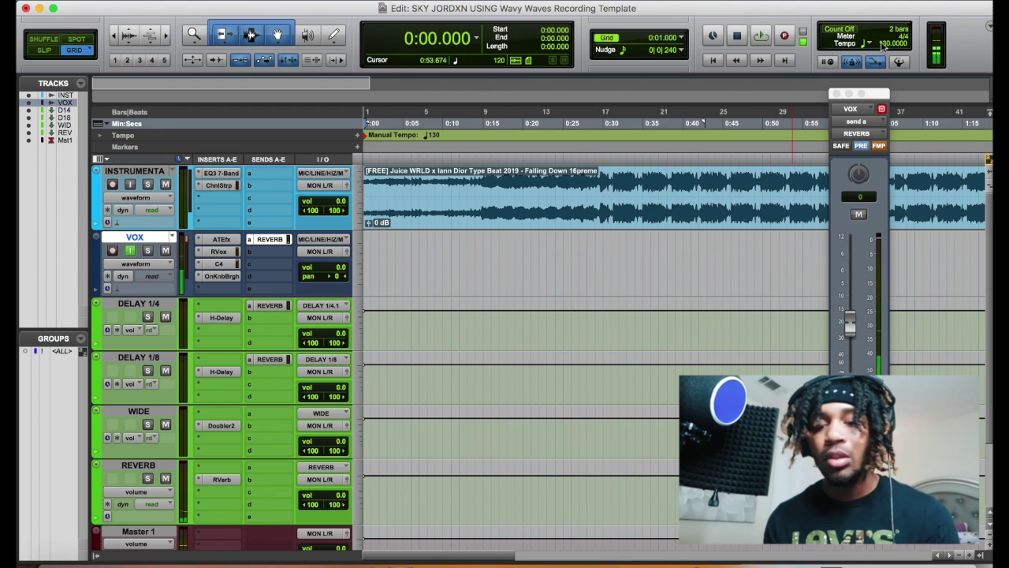
key("Return")
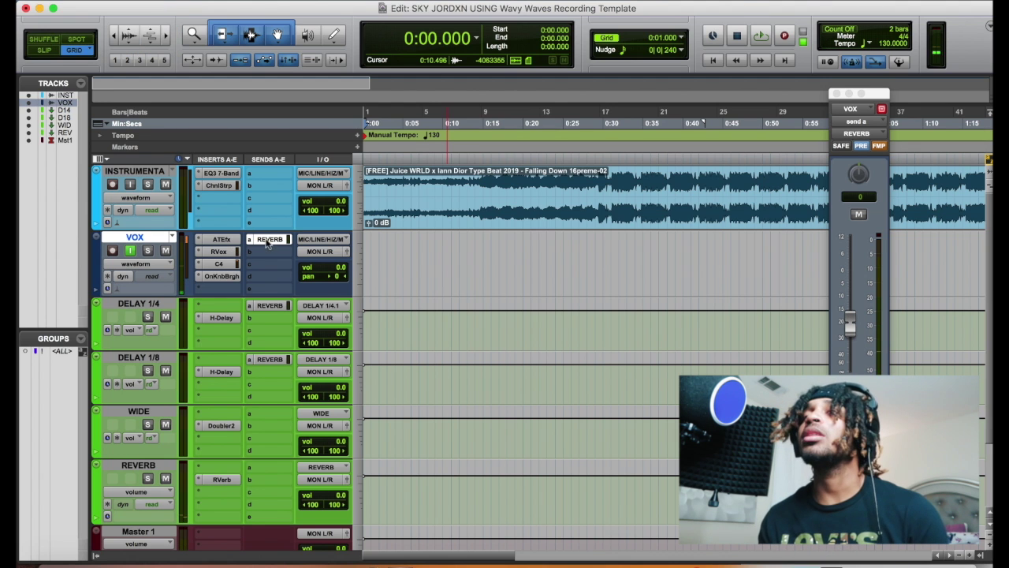
scroll(315, 315, "down", 3)
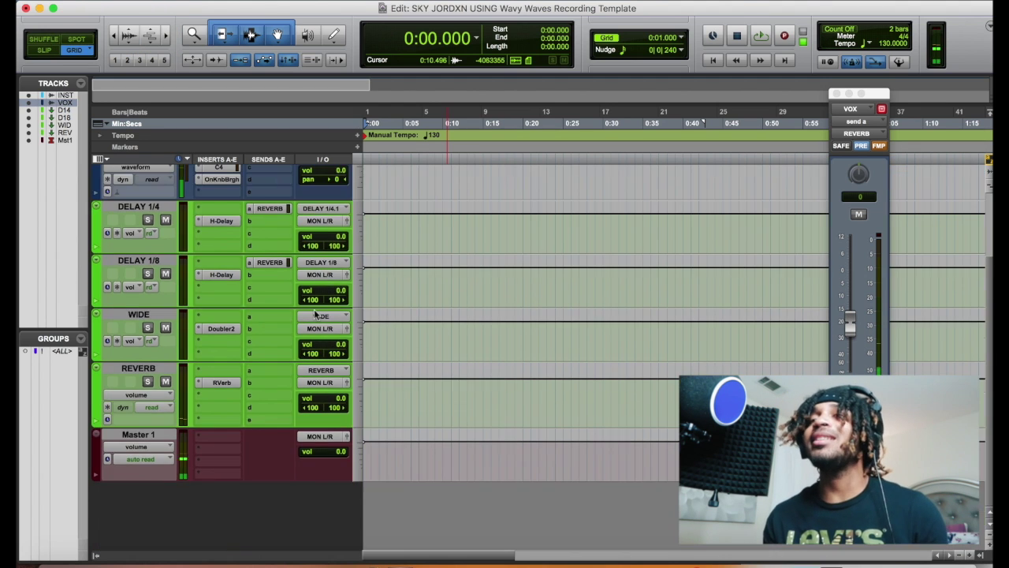
scroll(316, 317, "up", 3)
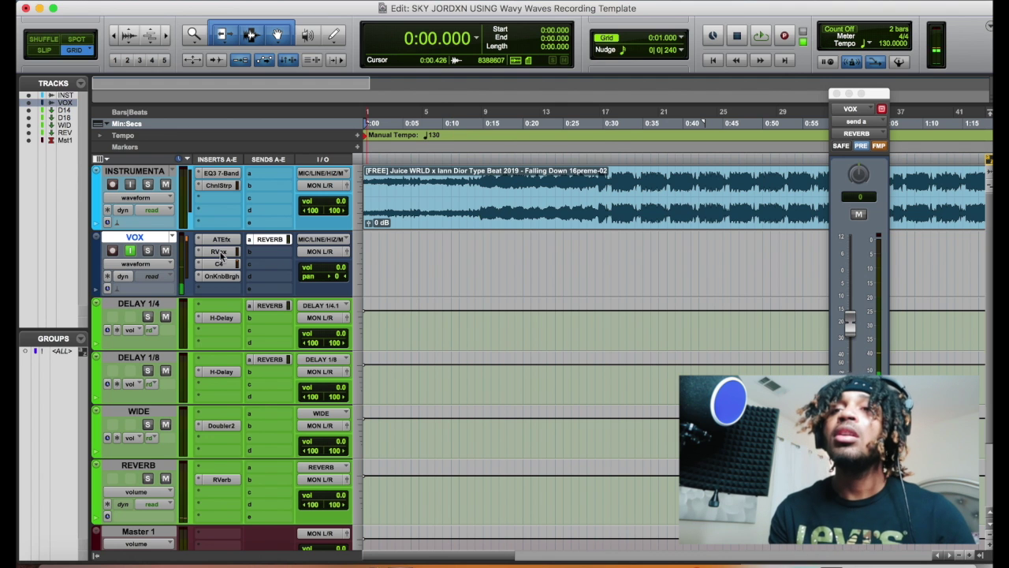
key("alt+shift+d")
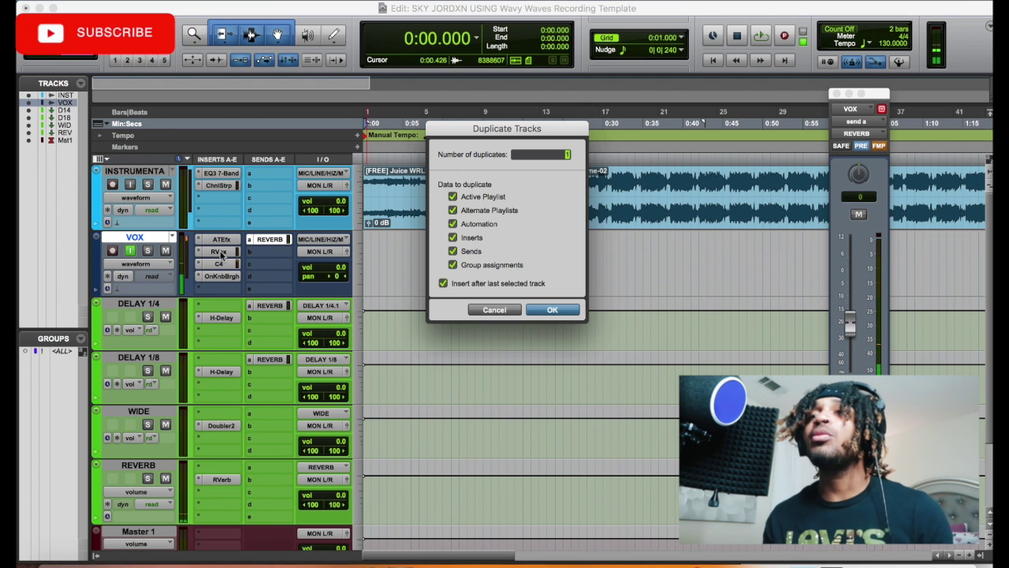
left_click(495, 310)
Step: Record-enable the VOX track and turn off its input monitoring
left_click(113, 252)
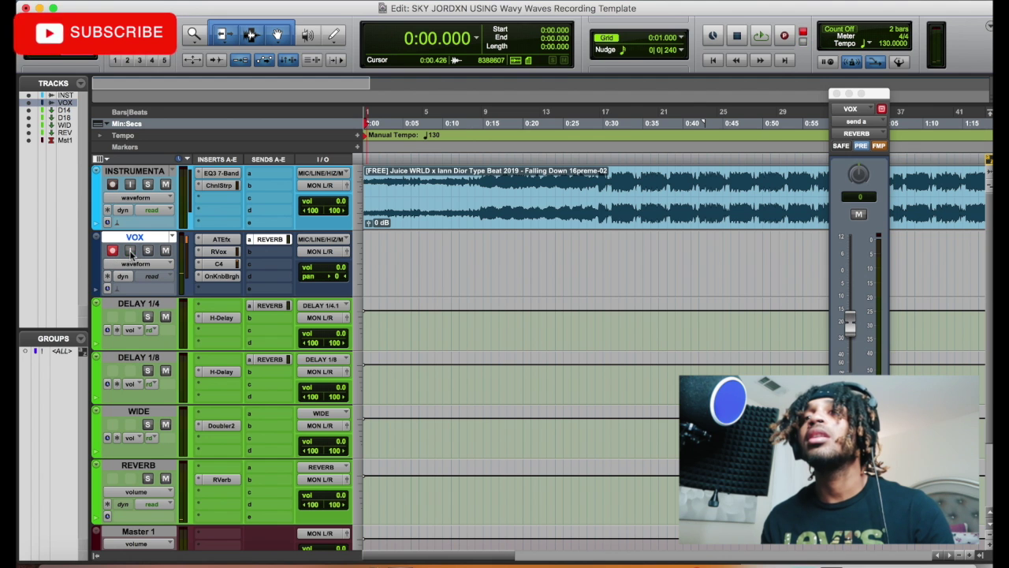
left_click(134, 251)
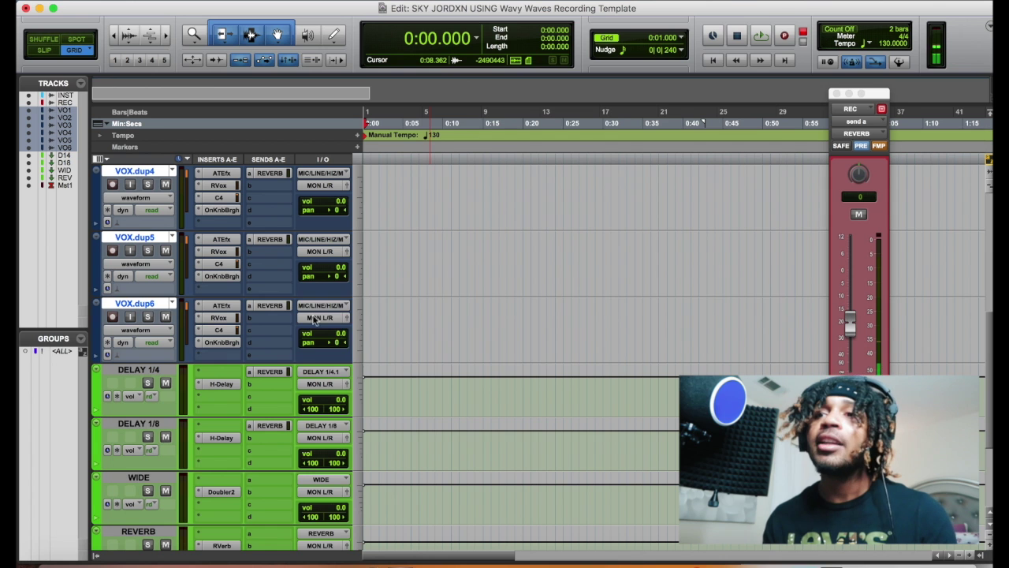
Step: Route the outputs of the selected VOX duplicate tracks to a new track named VOCAL BUS A
left_click(313, 317)
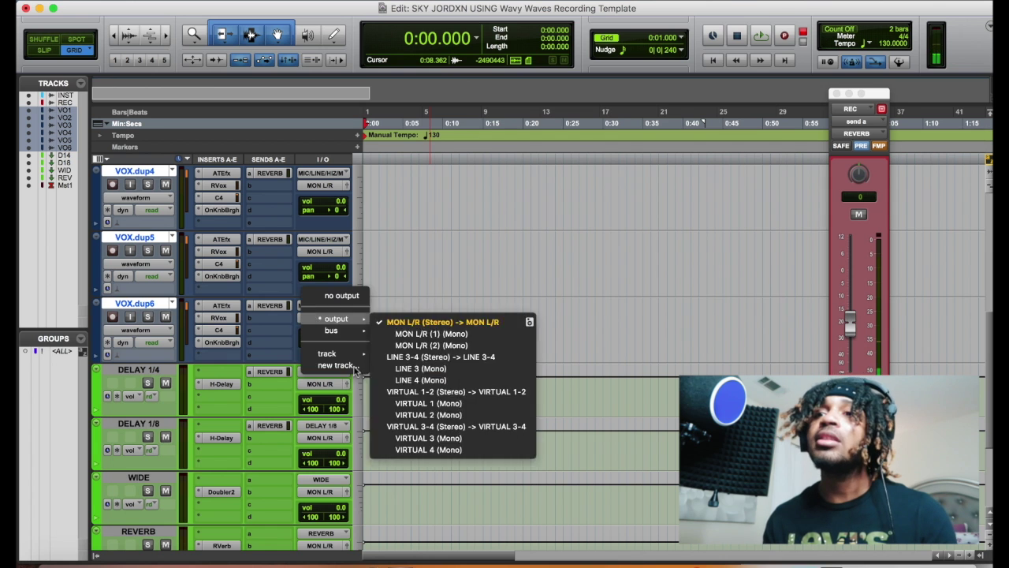
left_click(351, 367)
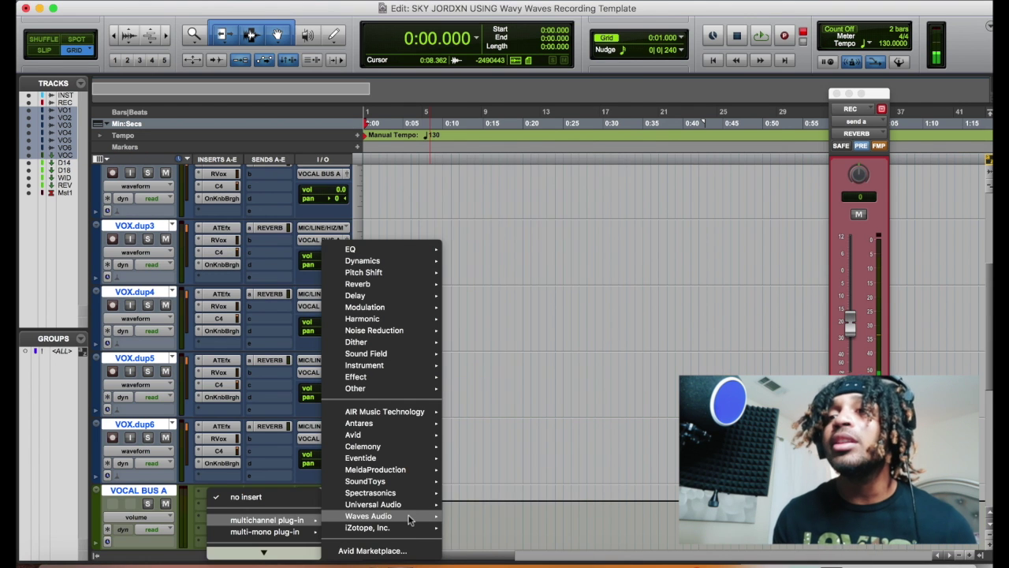
Step: Insert the Waves SSLChannel (stereo) as a multichannel plug-in in the first insert slot of VOCAL BUS A
mouse_move(410, 516)
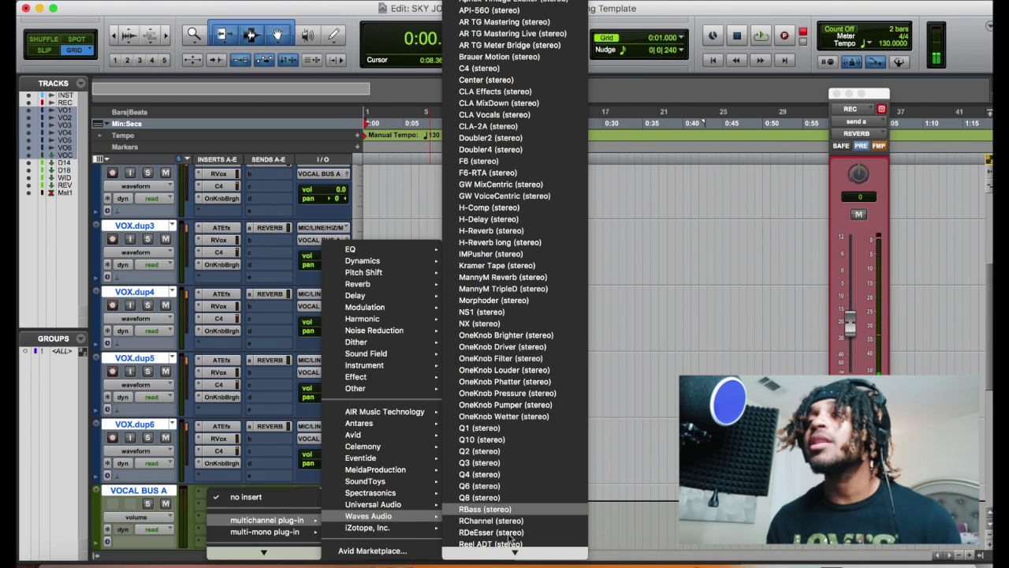
scroll(511, 540, "down", 6)
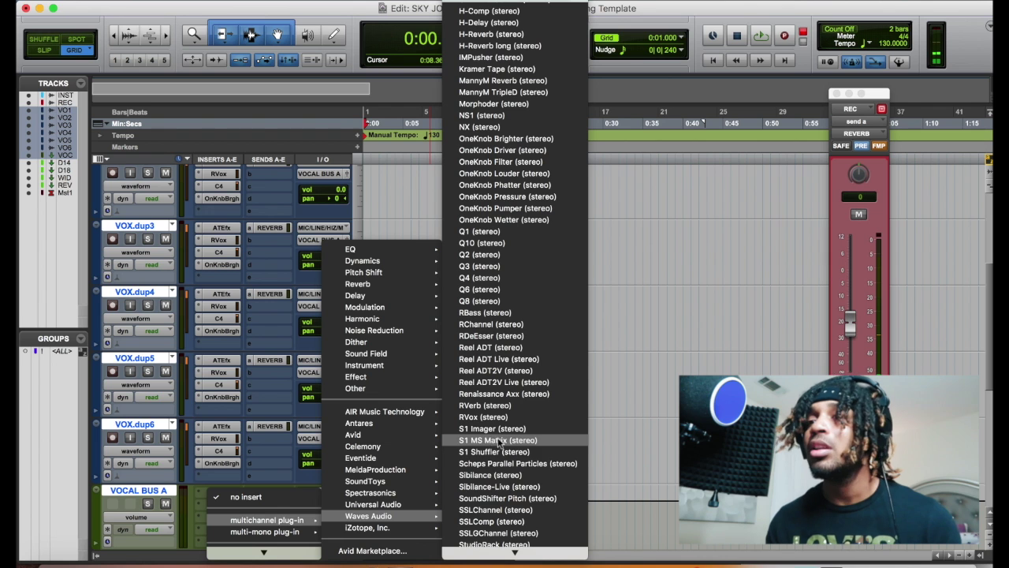
scroll(509, 544, "down", 2)
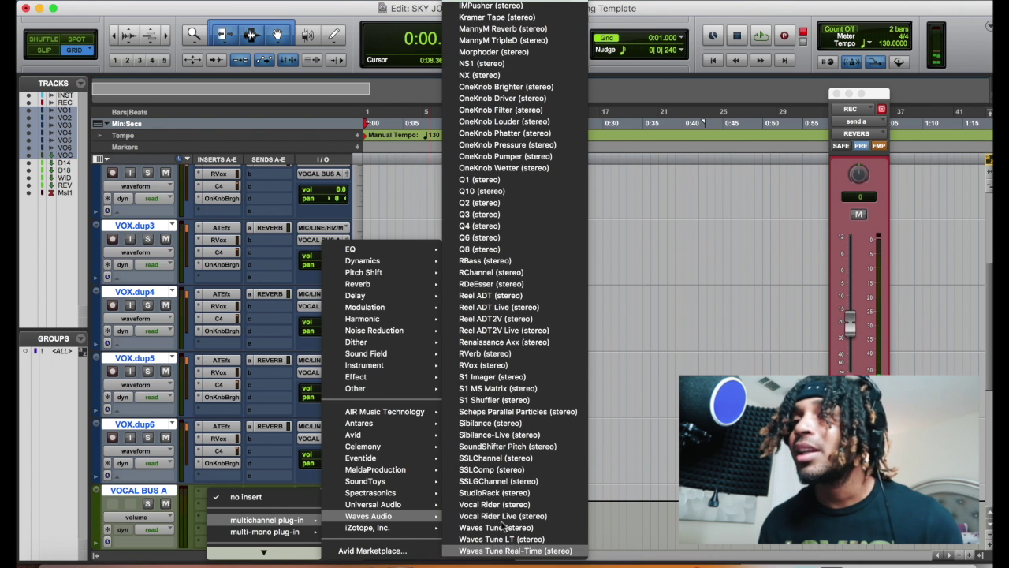
left_click(504, 461)
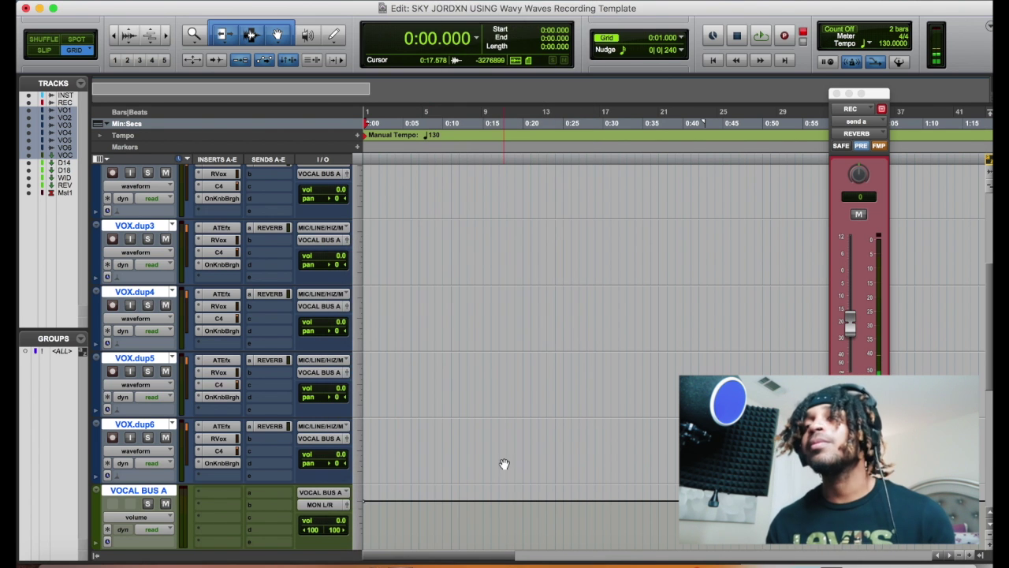
Step: Load the Lead Vox factory preset in the SSLChannel on VOCAL BUS A and close the plug-in window
left_click(549, 90)
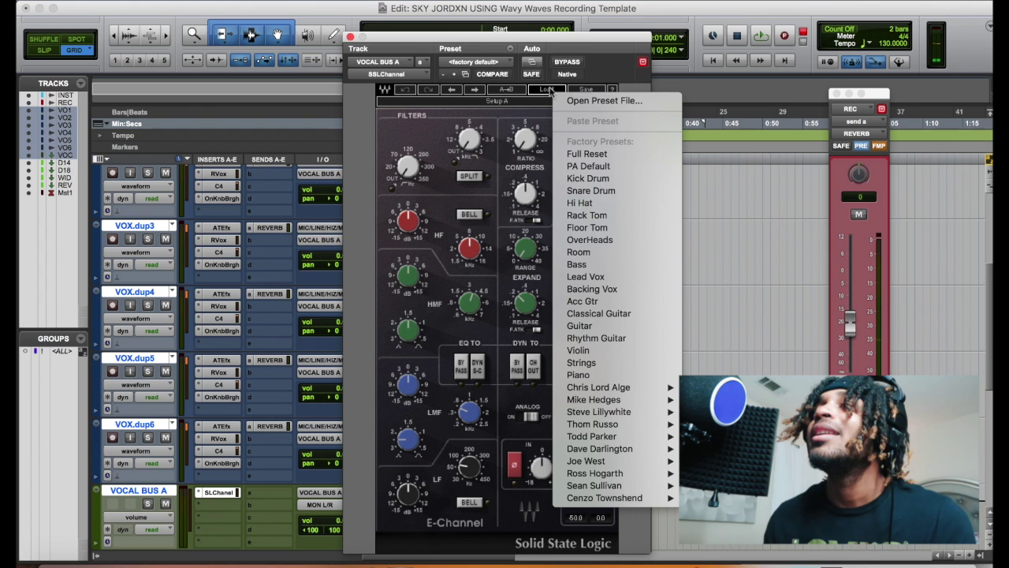
left_click(593, 278)
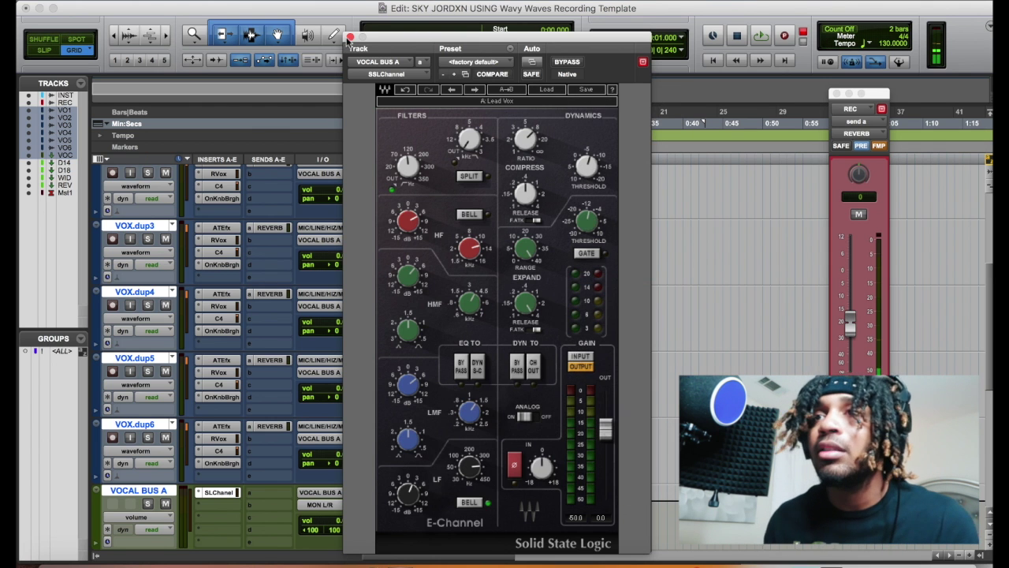
left_click(351, 37)
scroll(473, 317, "down", 2)
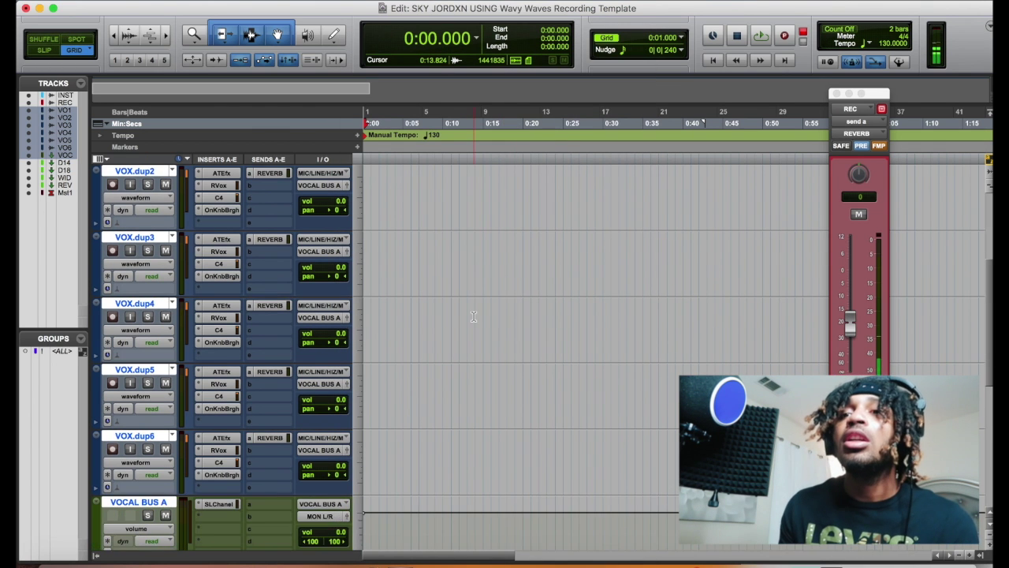
Step: Record a vocal take on the REC track over the instrumental, starting from the beginning of the session
scroll(473, 317, "up", 3)
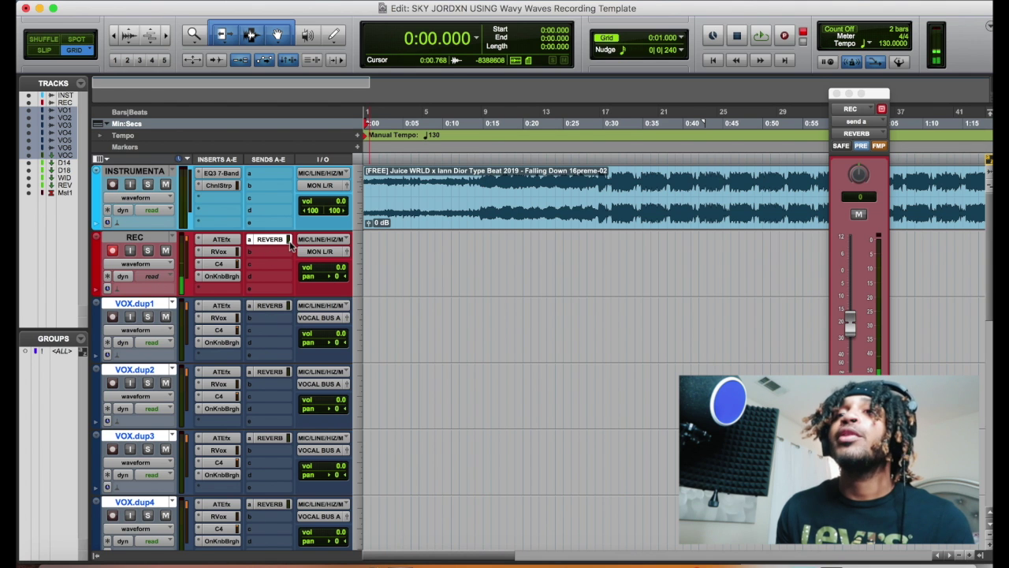
left_click(400, 242)
key("Return")
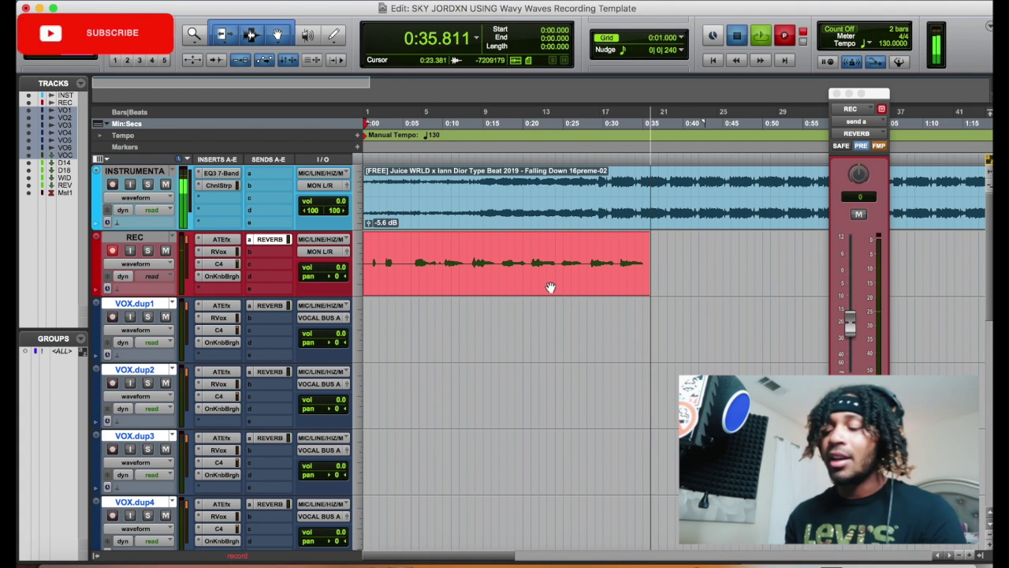
key("space")
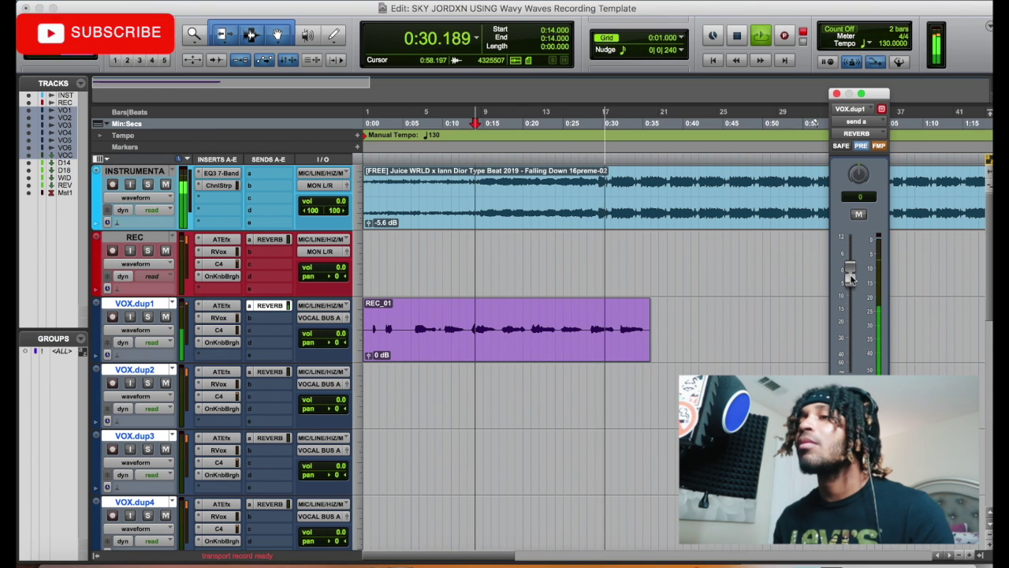
Step: Raise the gain of the vocal clip on VOX.dup1 to +0.9 dB, stop playback, and remove the clip
left_click_drag(367, 360, 367, 359)
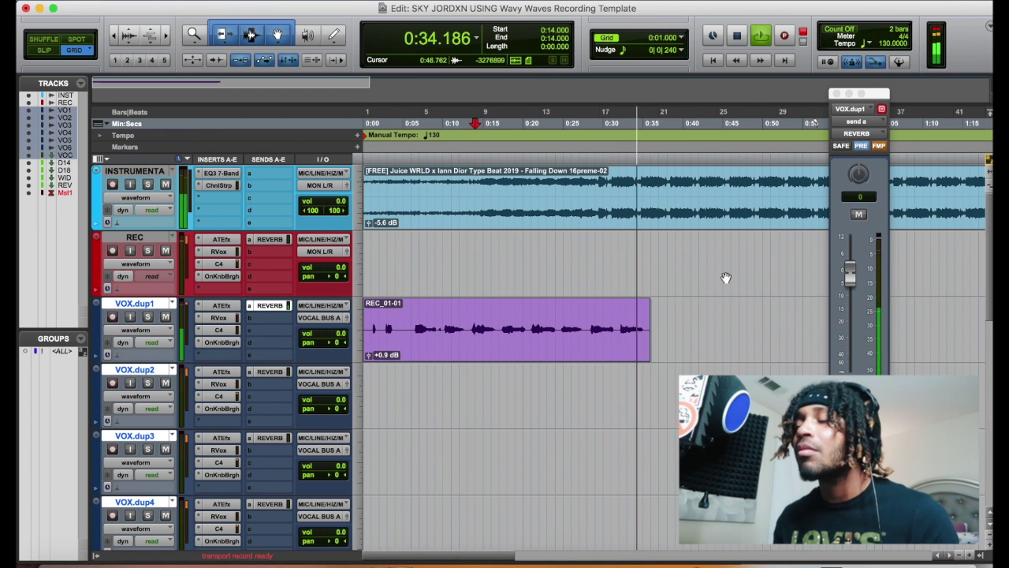
key("space")
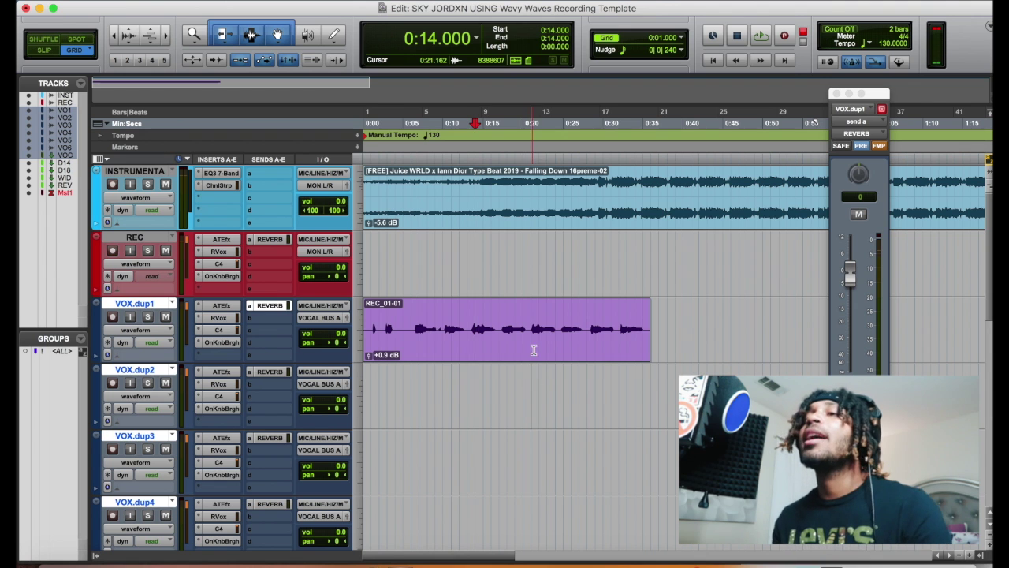
left_click(533, 351)
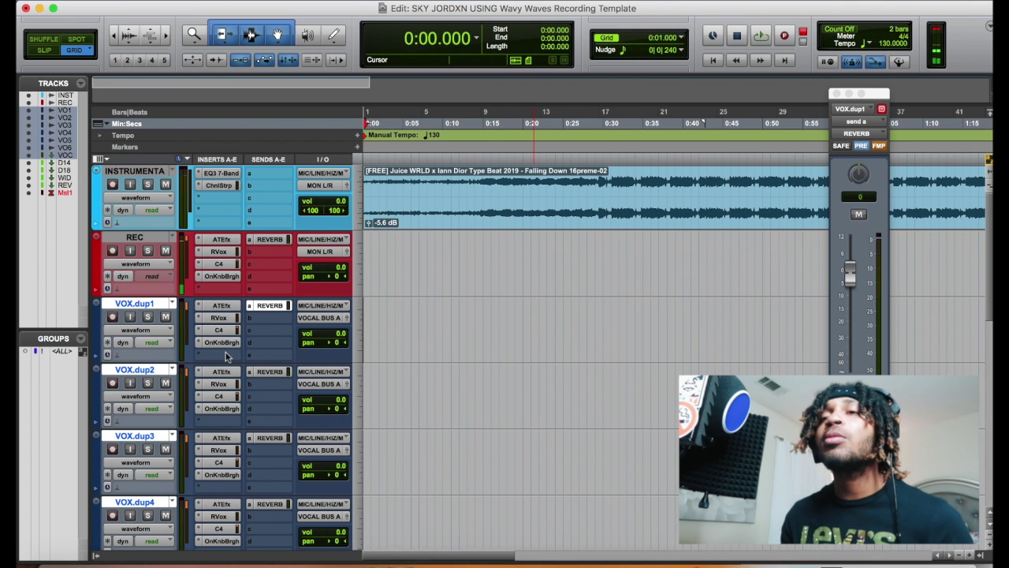
Step: Insert the Soundtoys Little Radiator (mono) plug-in in the fifth insert slot of VOX.dup1
left_click(226, 355)
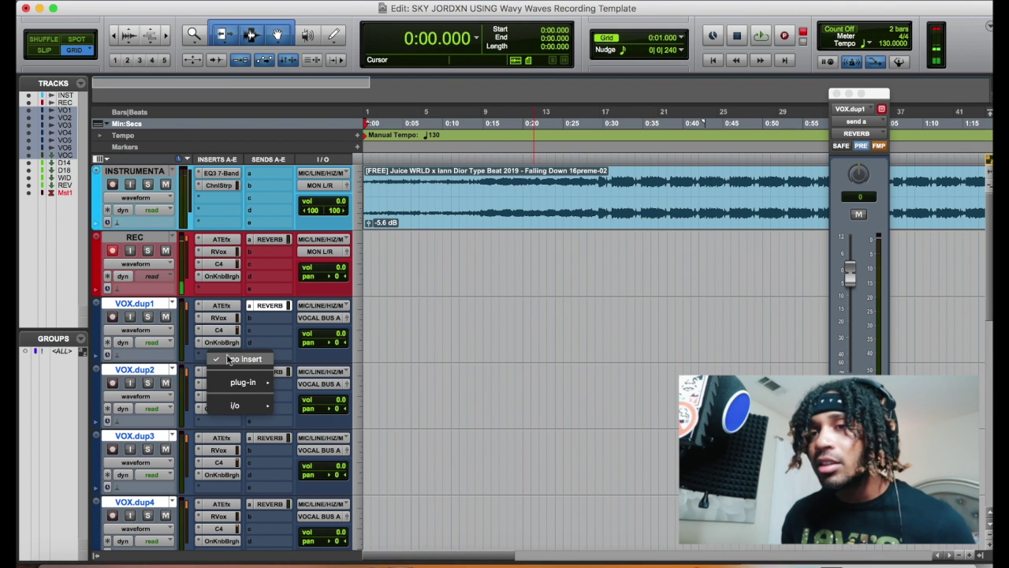
mouse_move(244, 382)
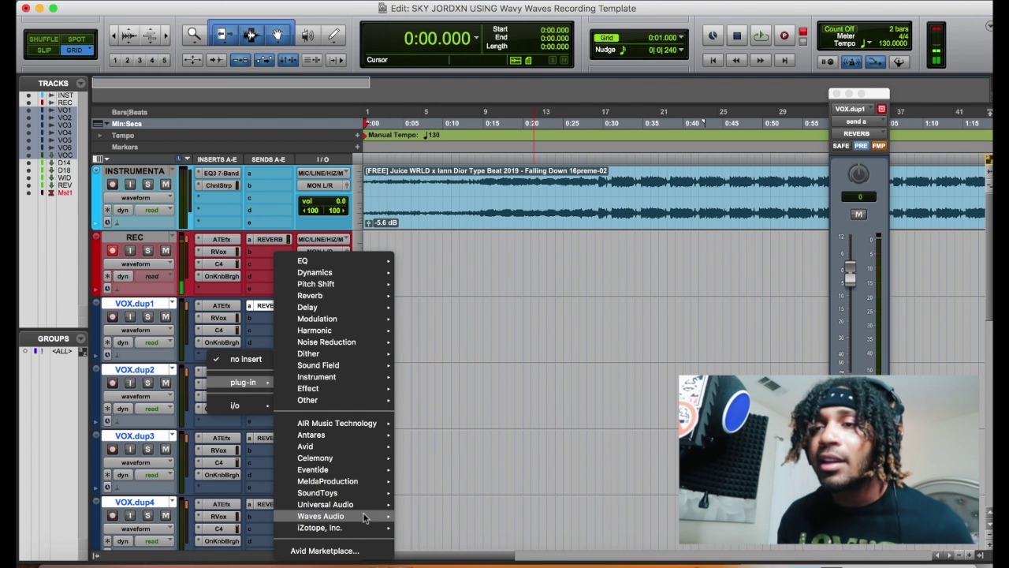
mouse_move(364, 517)
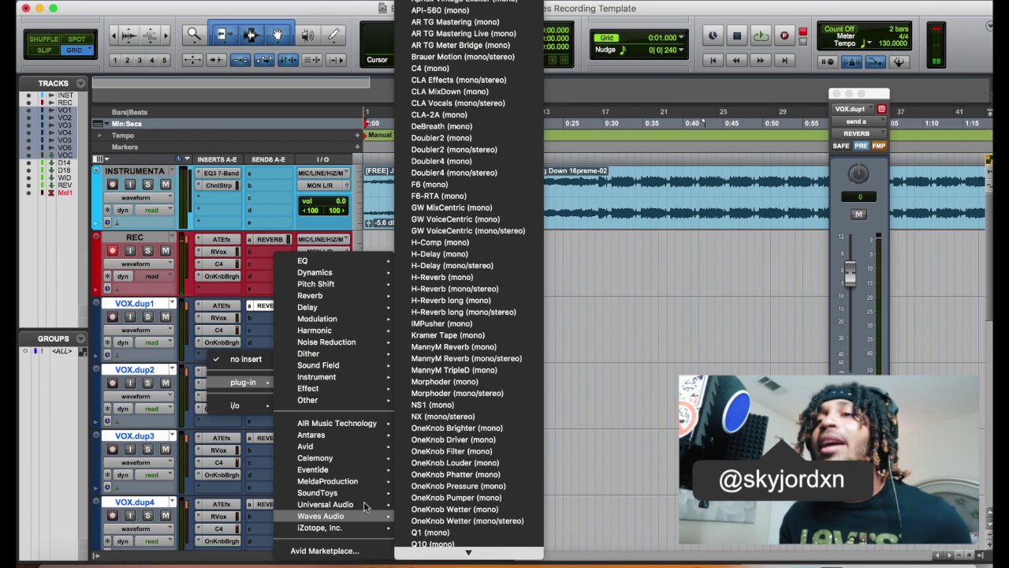
mouse_move(358, 492)
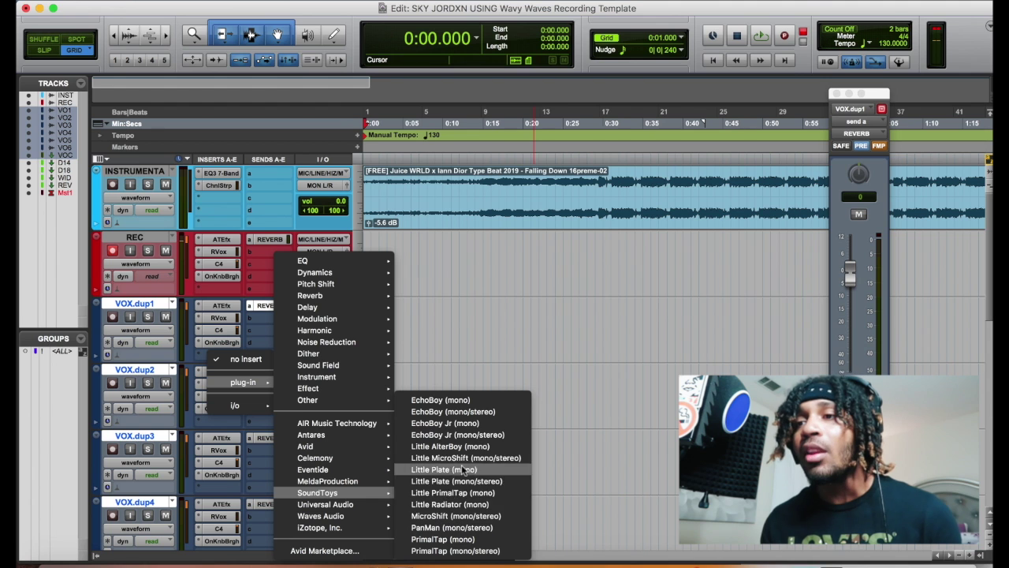
left_click(472, 506)
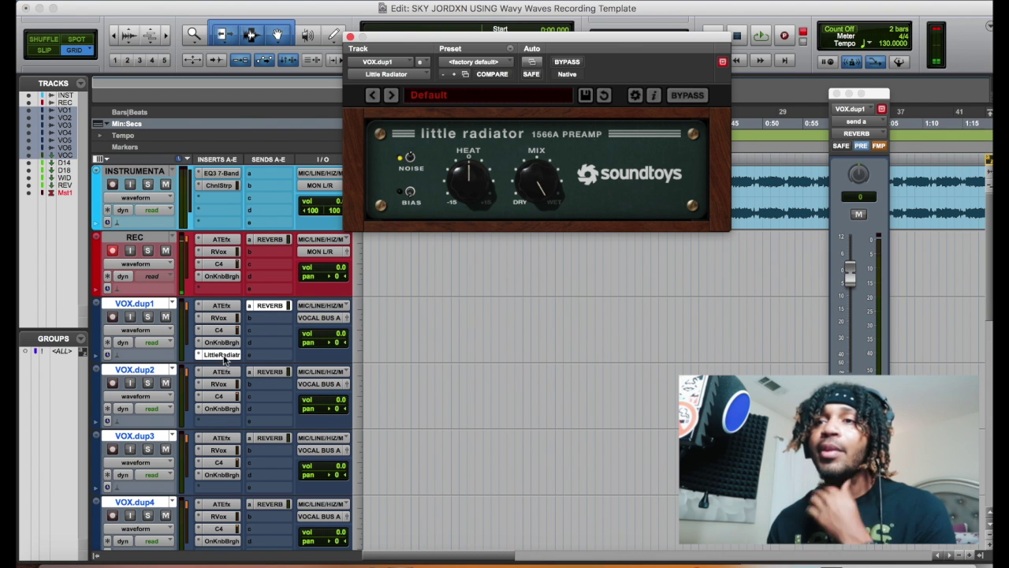
Step: Copy the Little Radiator insert from VOX.dup1 to the REC track and switch off Noise in the VOX.dup1 instance
left_click_drag(225, 356, 232, 290)
left_click(410, 157)
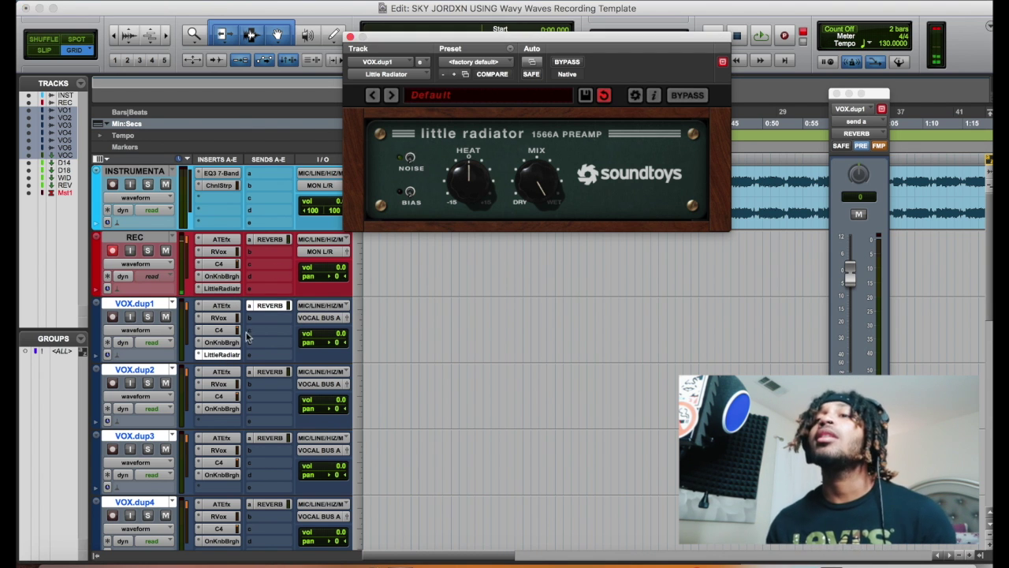
left_click(224, 355)
left_click(225, 354)
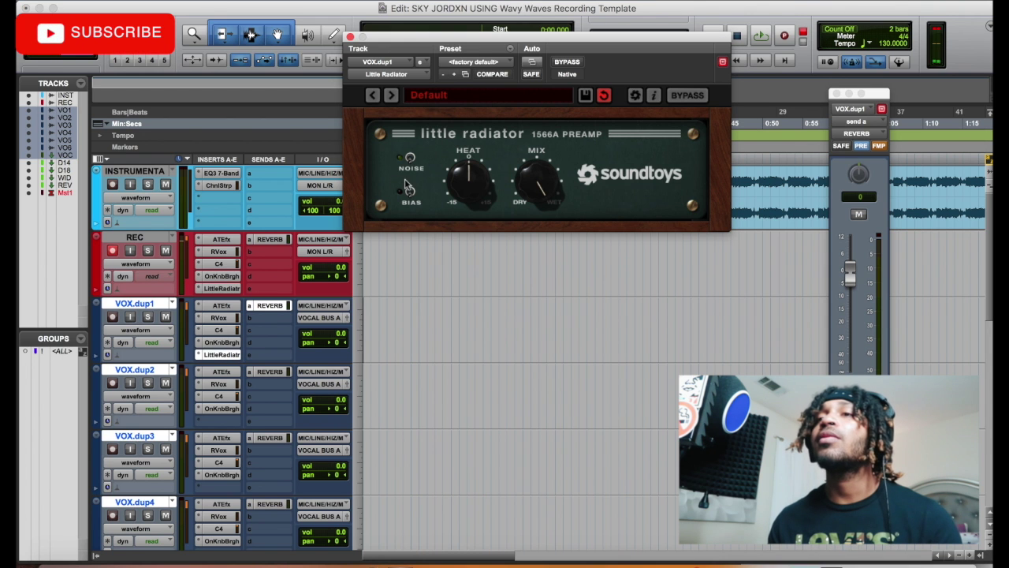
Step: Switch off Noise and raise Heat slightly in the REC track's Little Radiator, and close the plug-in window
left_click(222, 288)
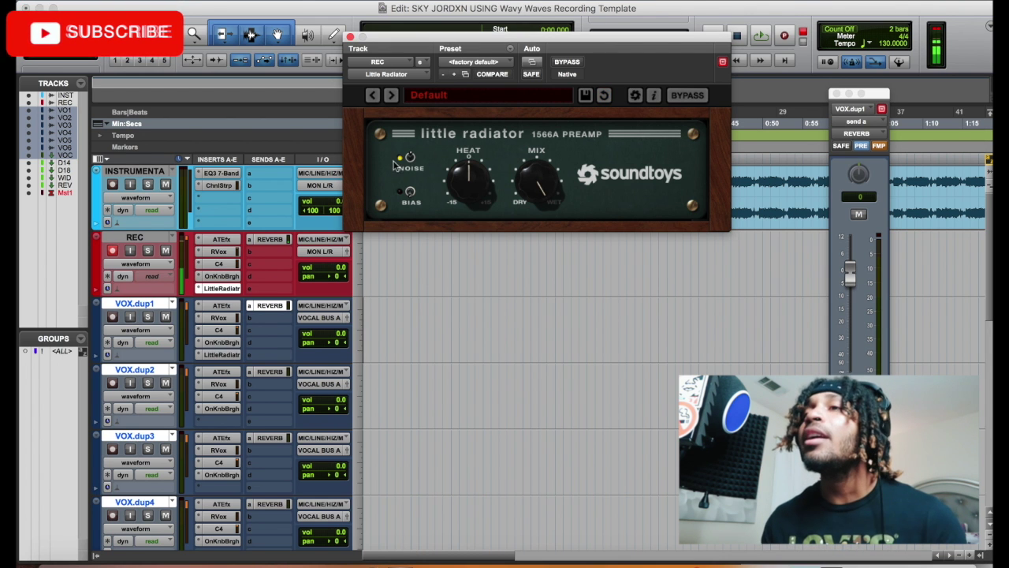
left_click_drag(471, 186, 478, 180)
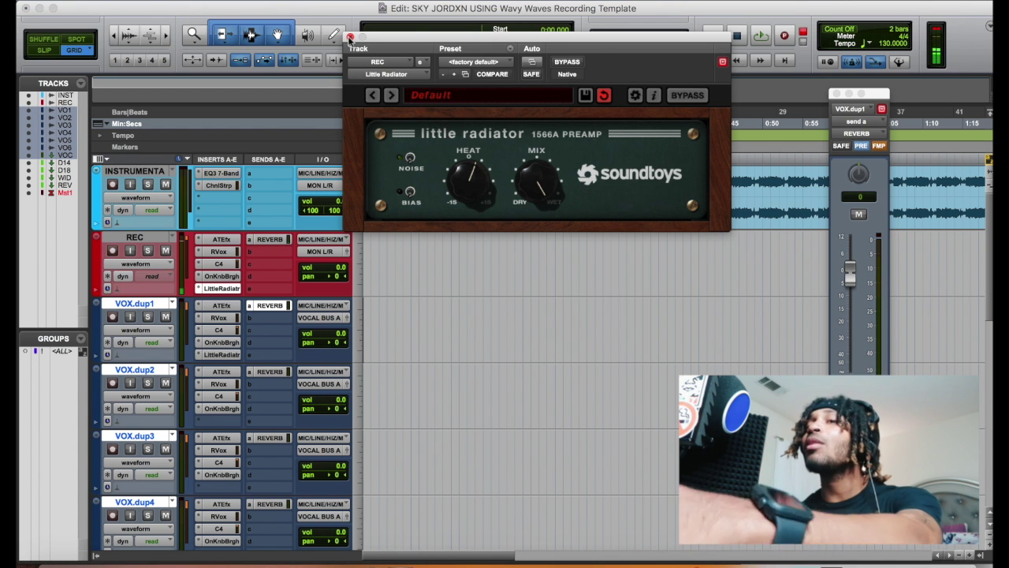
left_click(350, 37)
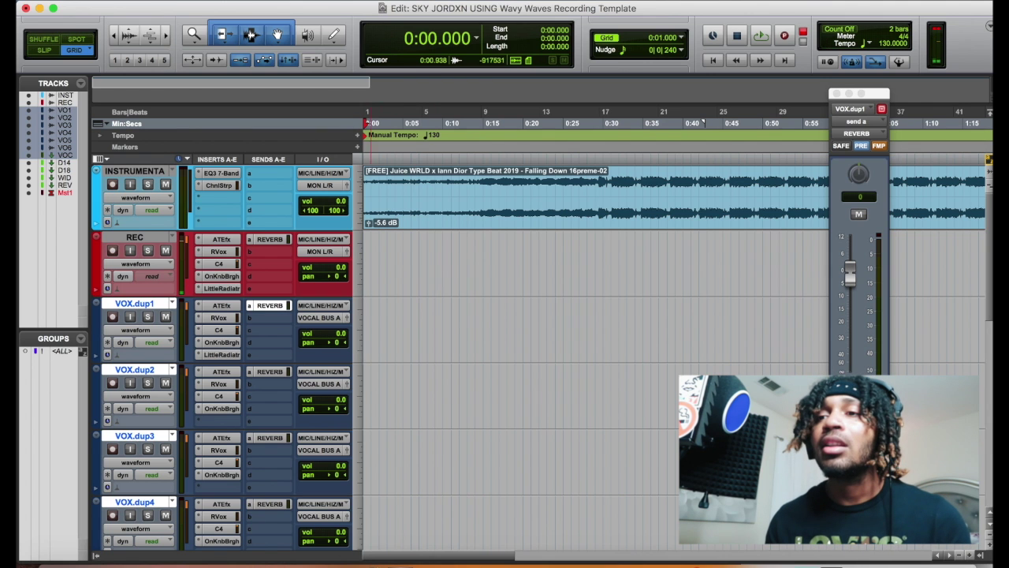
Step: Bypass RVerb on the REVERB track and insert the Waves MannyM Reverb (stereo) in the slot above it
scroll(375, 428, "down", 10)
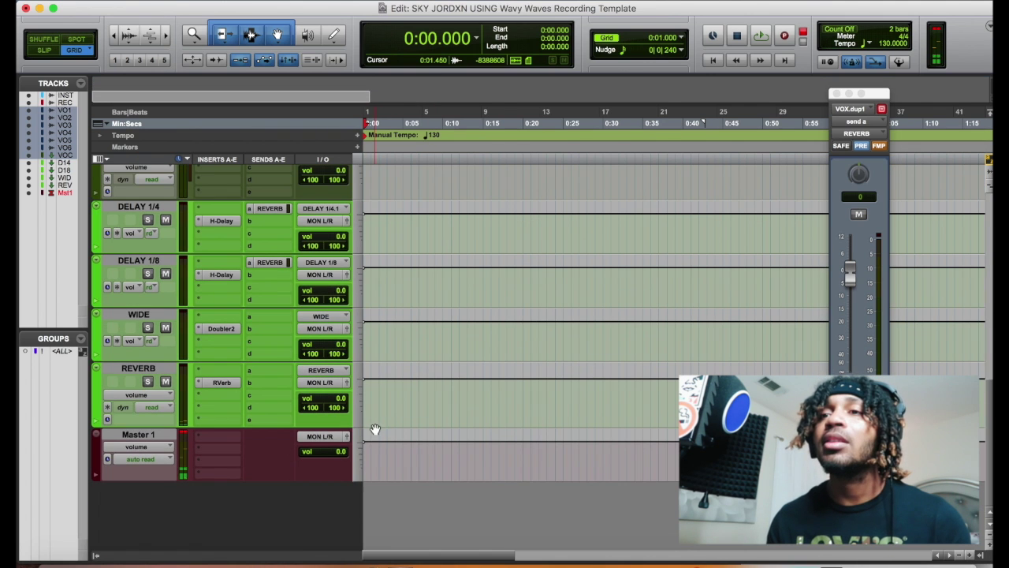
left_click(223, 382)
mouse_move(293, 391)
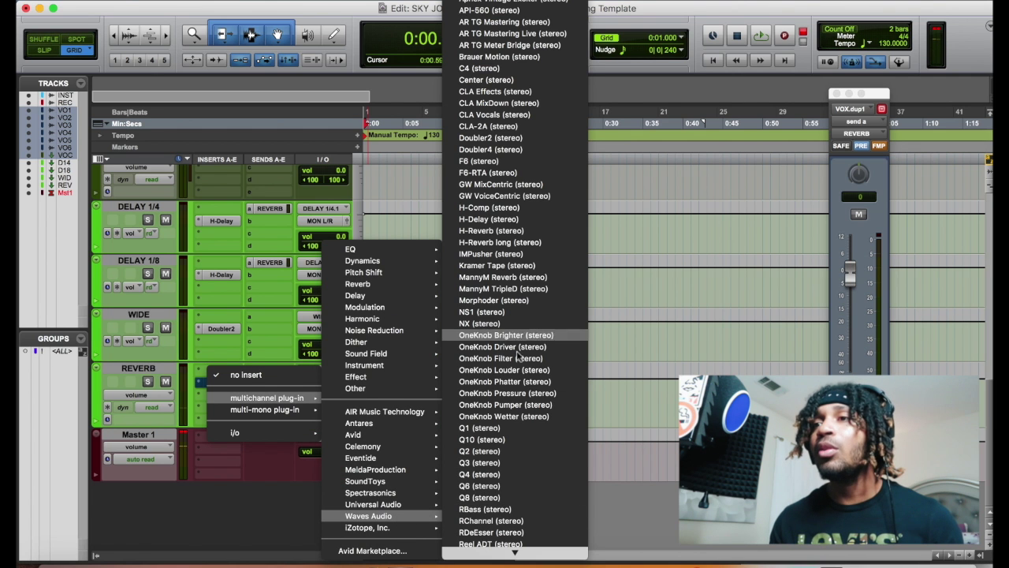
scroll(512, 331, "down", 1)
left_click(505, 272)
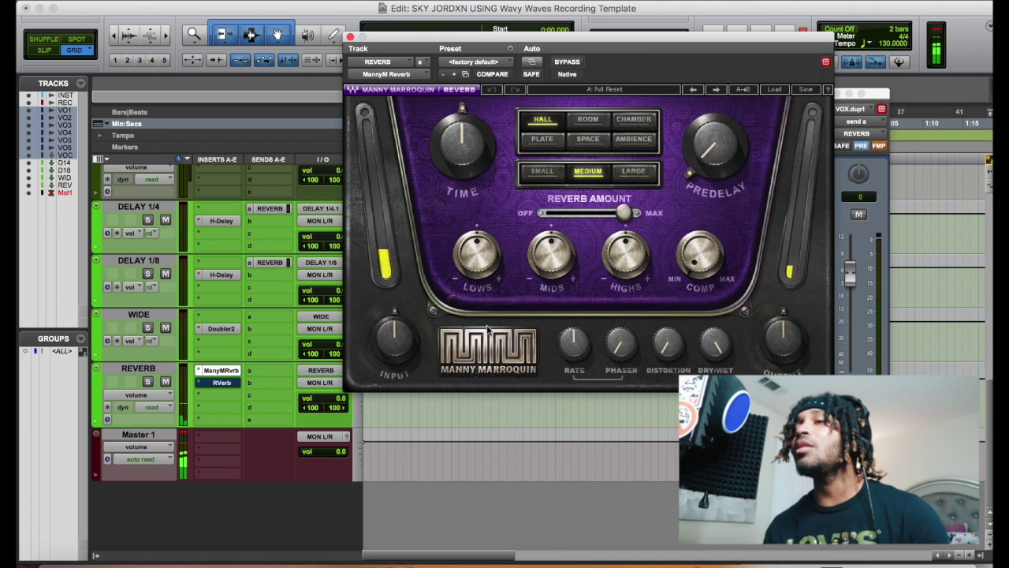
Step: Audition the Hall and Space types in the MannyM Reverb, choose Space, and fine-tune the output level
left_click(586, 140)
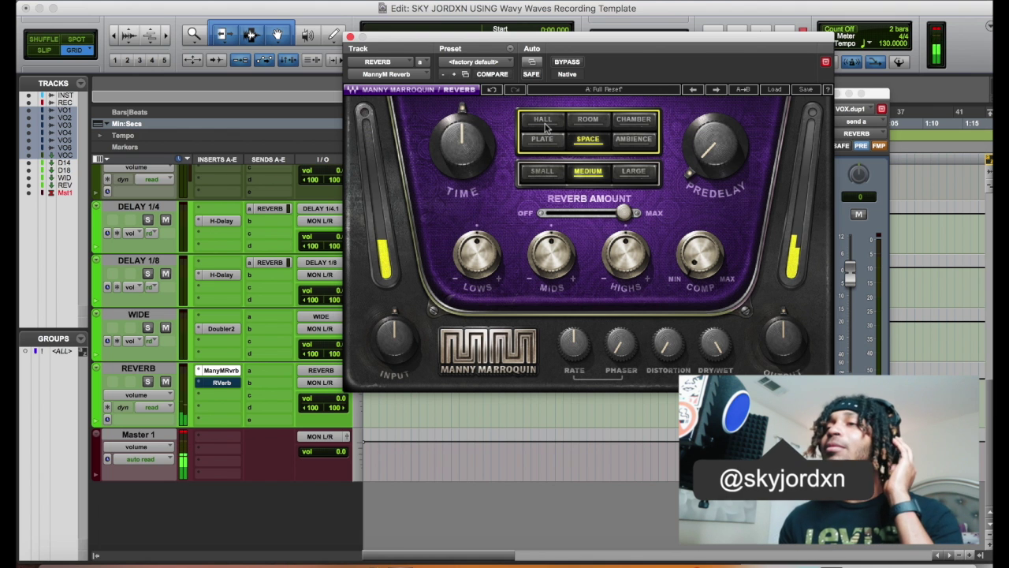
left_click(544, 120)
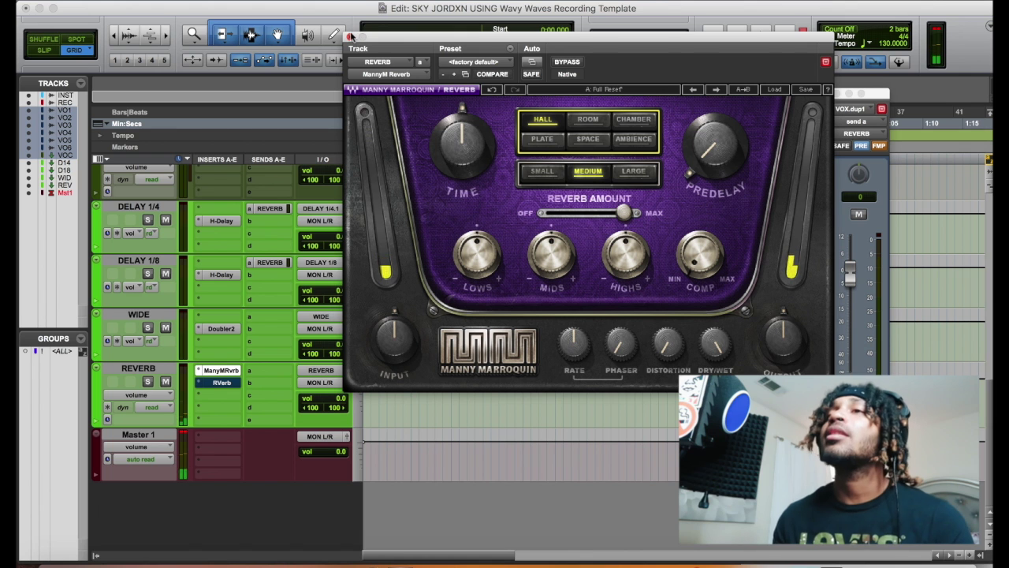
left_click(586, 140)
left_click_drag(786, 332, 786, 327)
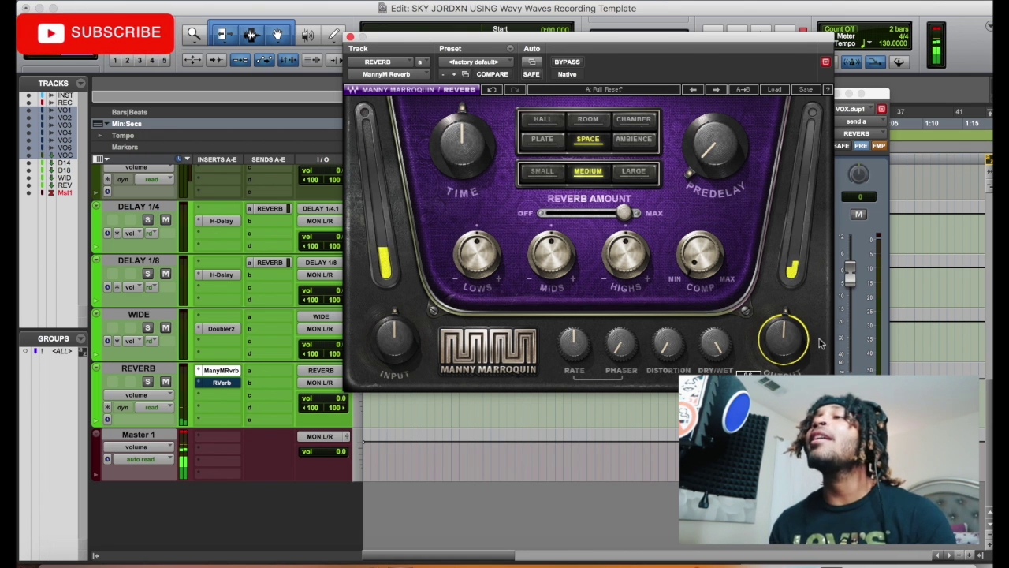
Step: Raise the REVERB send level of VOX.dup1 and close the MannyM Reverb window
key("space")
left_click_drag(850, 270, 850, 254)
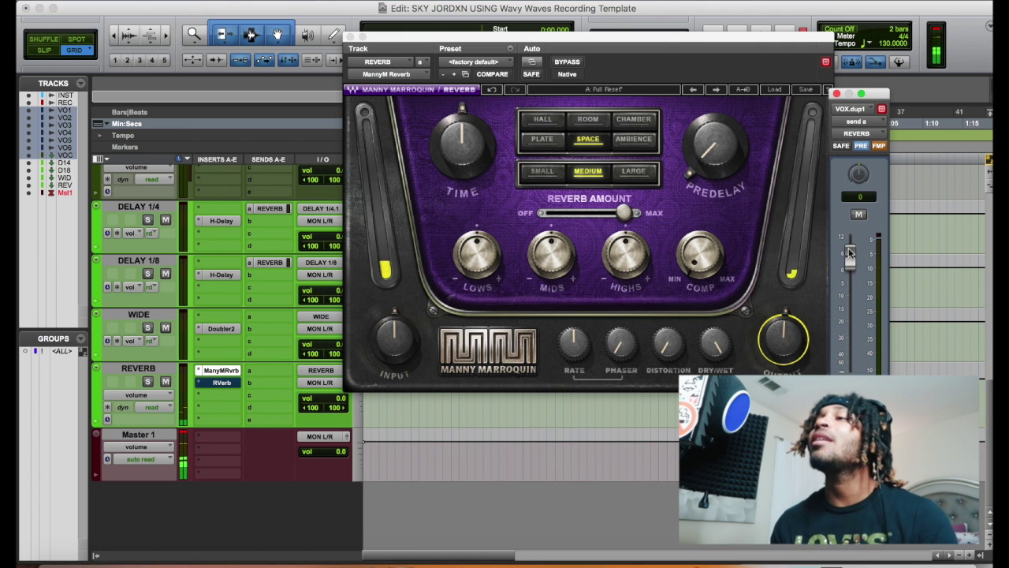
left_click(350, 37)
Step: Route send B of VOX.dup1 to a new stereo aux input track named REVERB 2
scroll(252, 253, "up", 10)
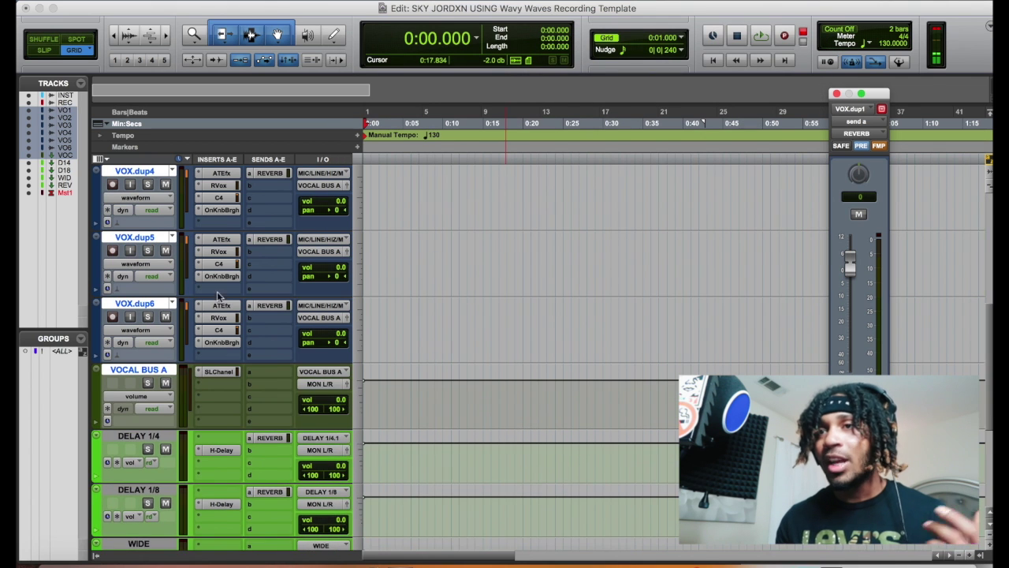
scroll(252, 252, "up", 5)
scroll(254, 259, "down", 3)
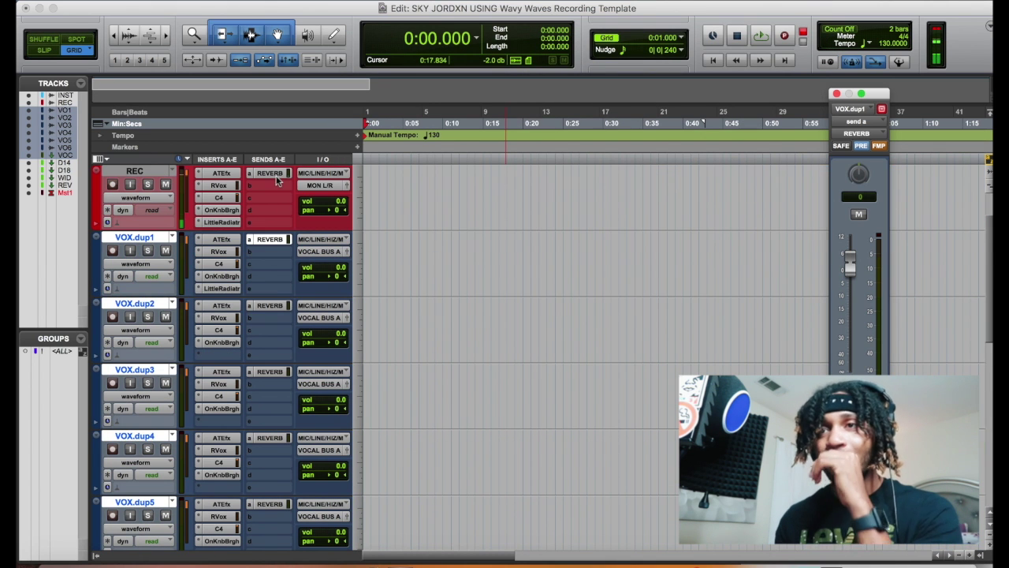
left_click(269, 251)
left_click(300, 332)
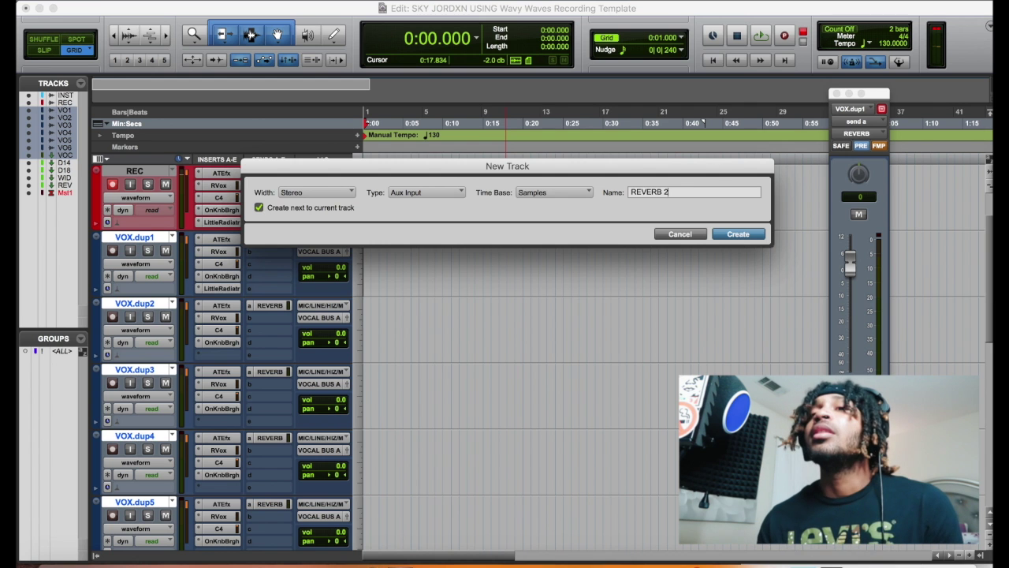
key("Return")
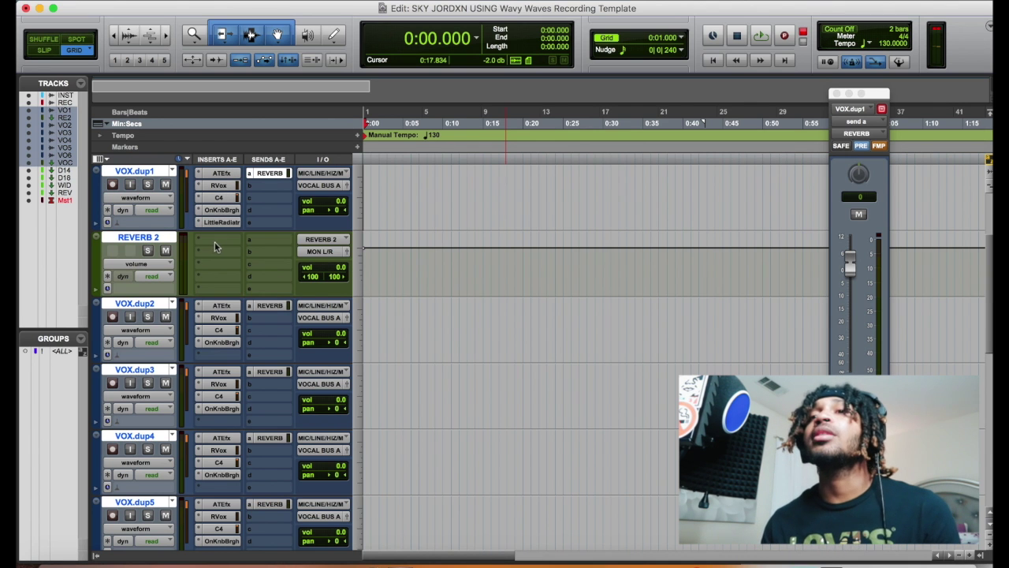
Step: Insert AIR Reverb (stereo) in the first slot of REVERB 2 and load the 13 Small Room preset
left_click(214, 241)
mouse_move(266, 266)
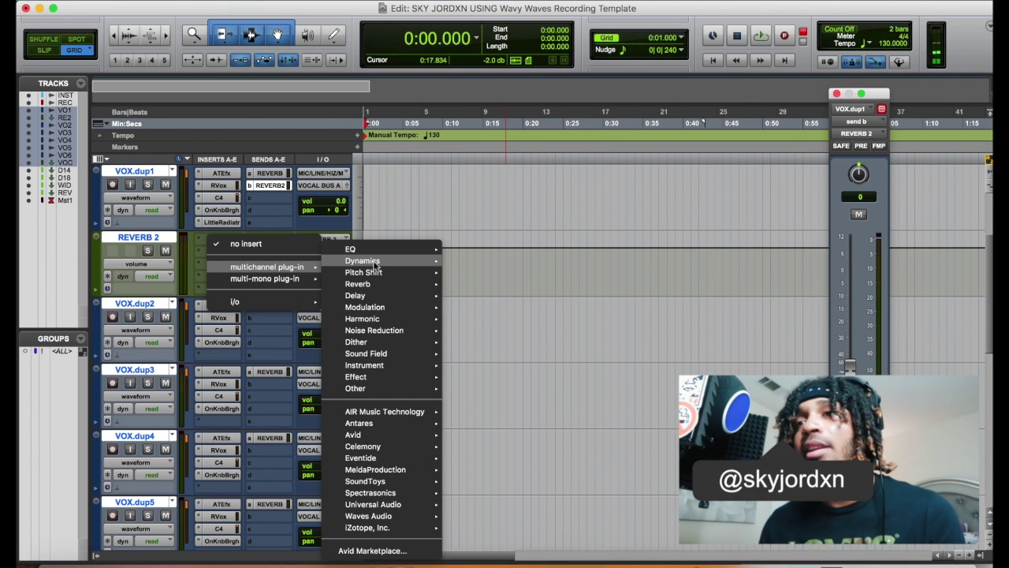
mouse_move(386, 285)
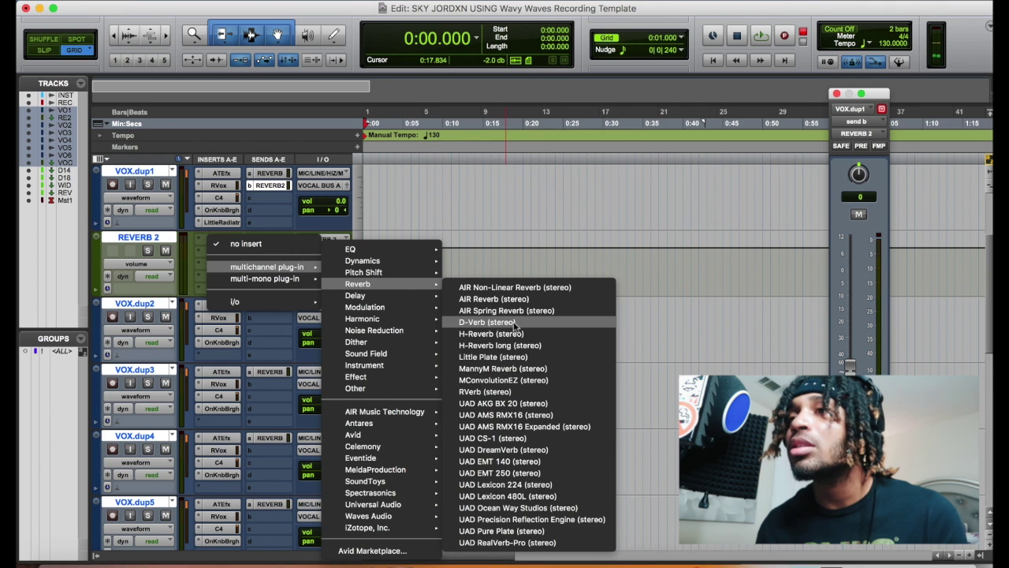
left_click(513, 299)
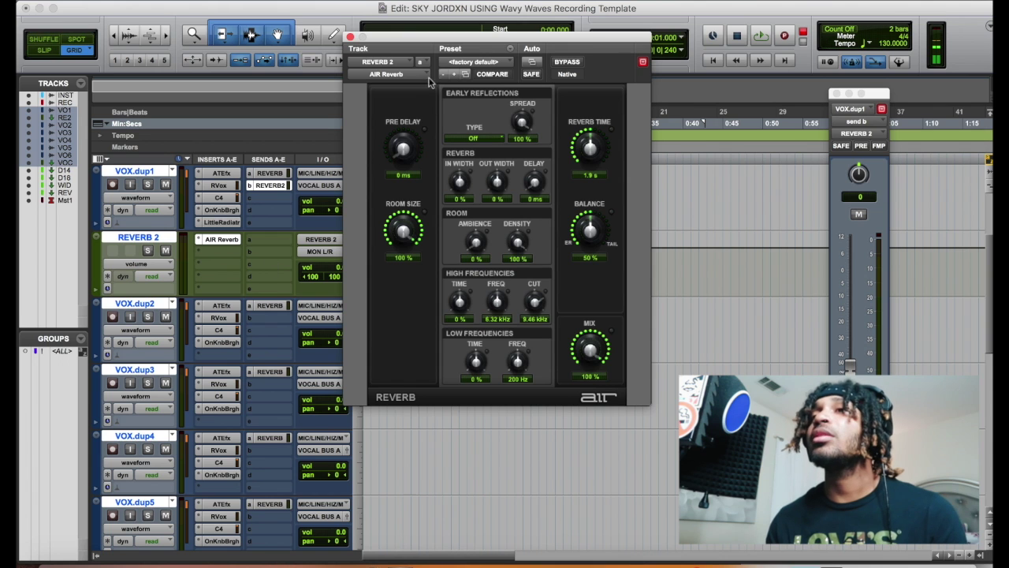
left_click(473, 61)
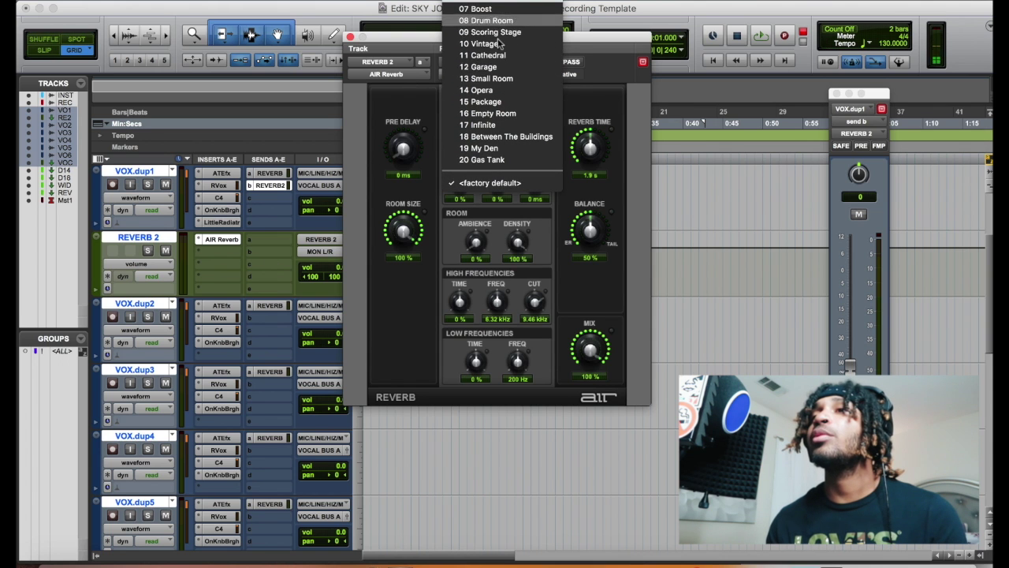
left_click(496, 79)
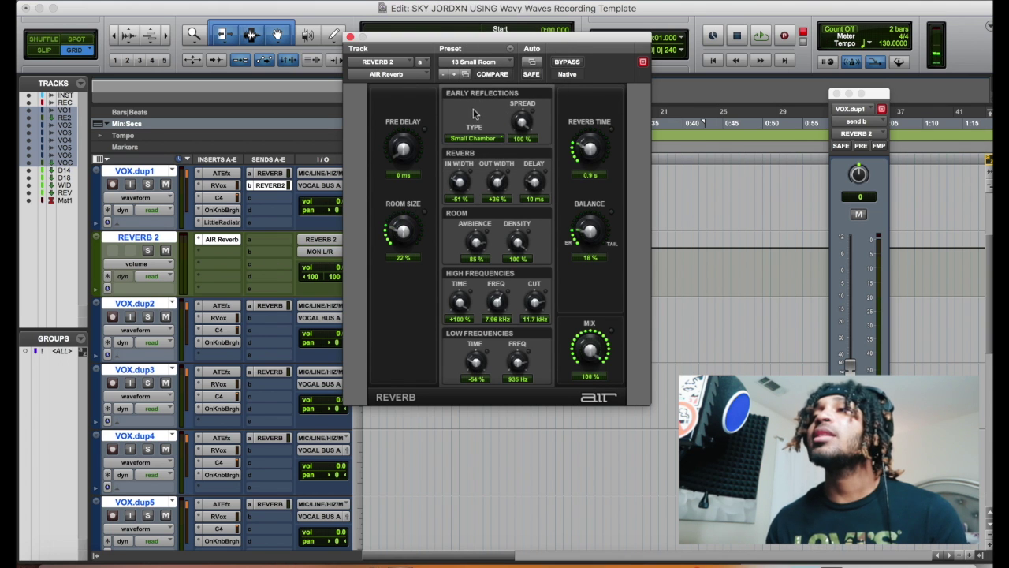
Step: Set the REVERB 2 send of VOX.dup1 to PRE and FMP, try a high level, pull the fader back down, and close the send window
left_click(878, 149)
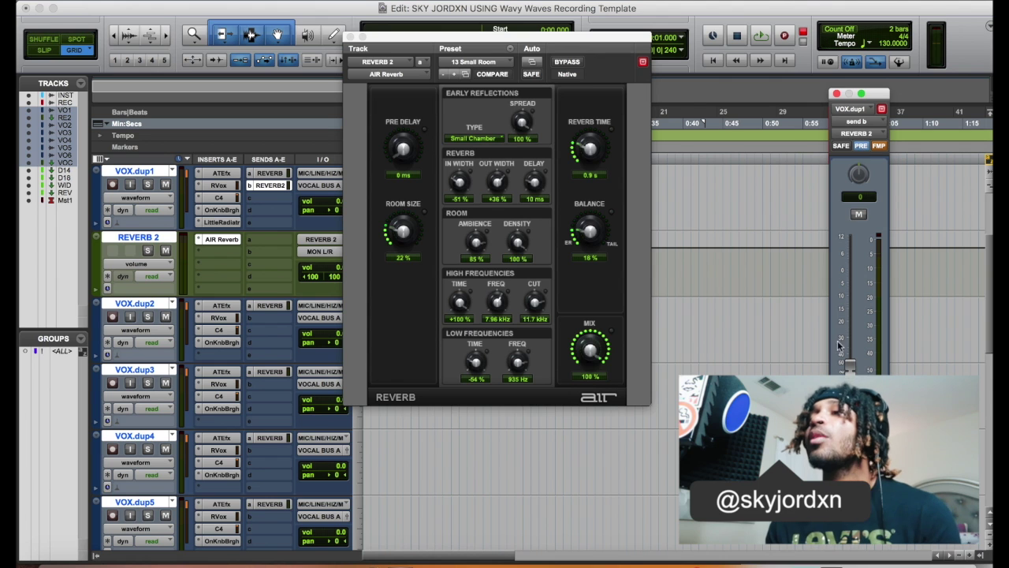
left_click_drag(839, 319, 841, 232)
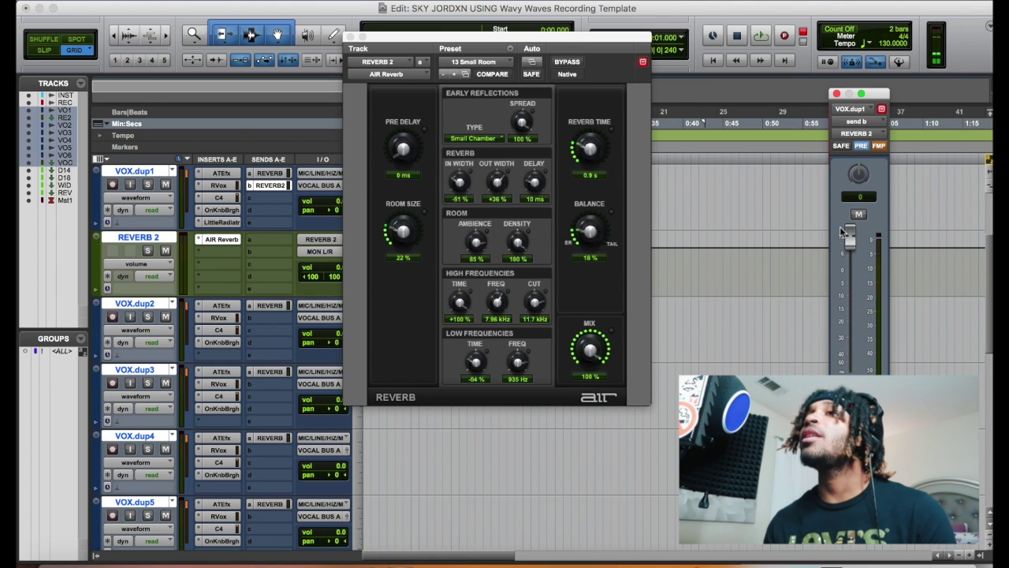
left_click_drag(847, 320, 849, 369)
left_click(837, 94)
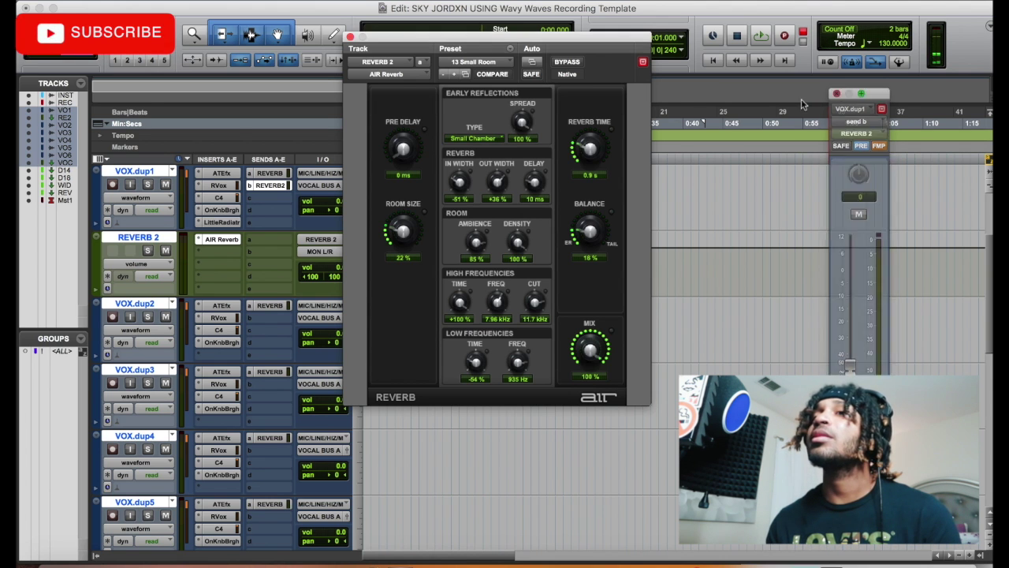
Step: Close the AIR Reverb window, clear the track selection, and raise the REVERB 2 send level of the REC track
left_click(350, 37)
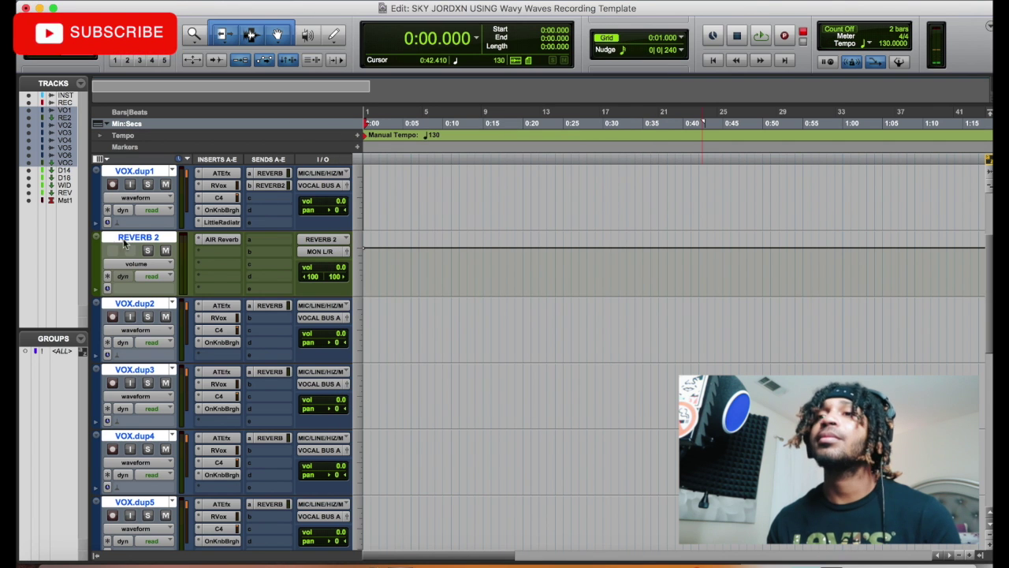
left_click(148, 239, "alt")
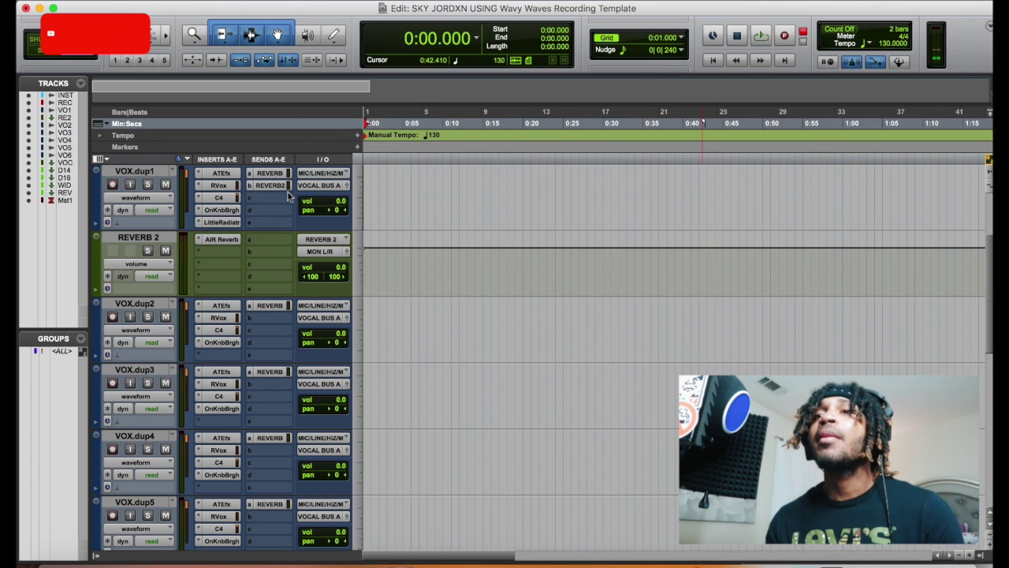
scroll(300, 266, "up", 3)
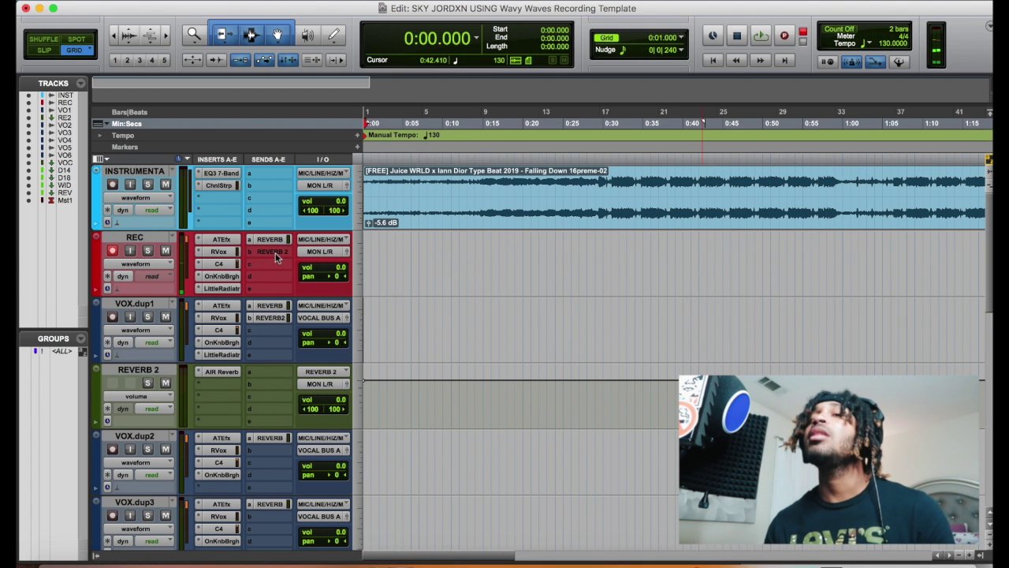
left_click(275, 252)
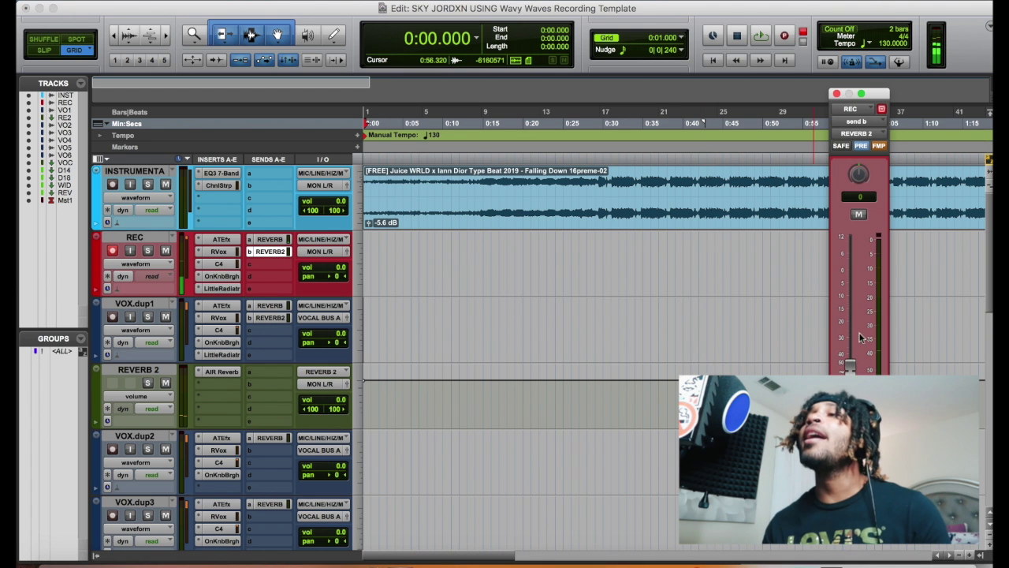
key("space")
key("space")
left_click_drag(851, 368, 852, 304)
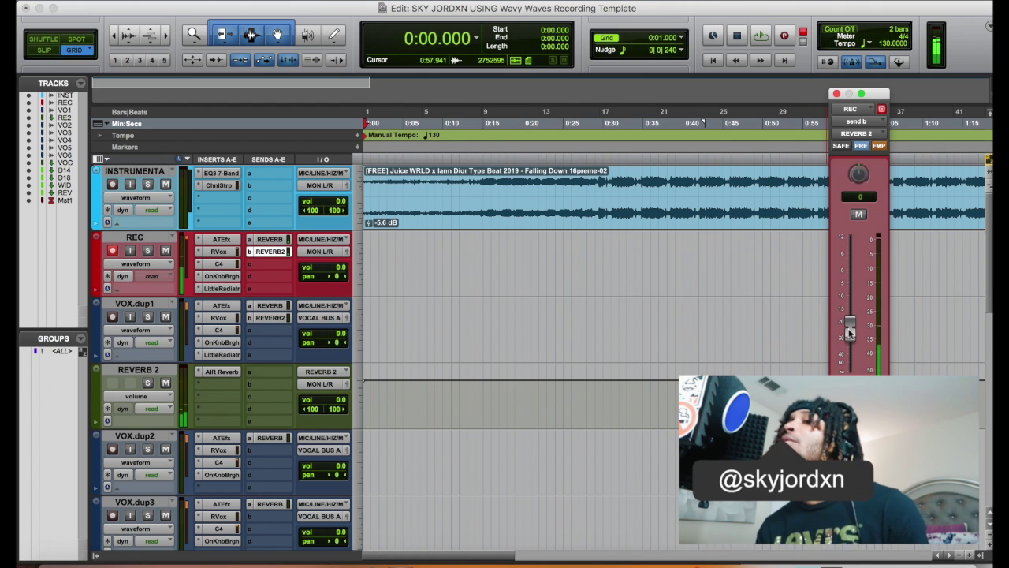
left_click_drag(851, 332, 852, 340)
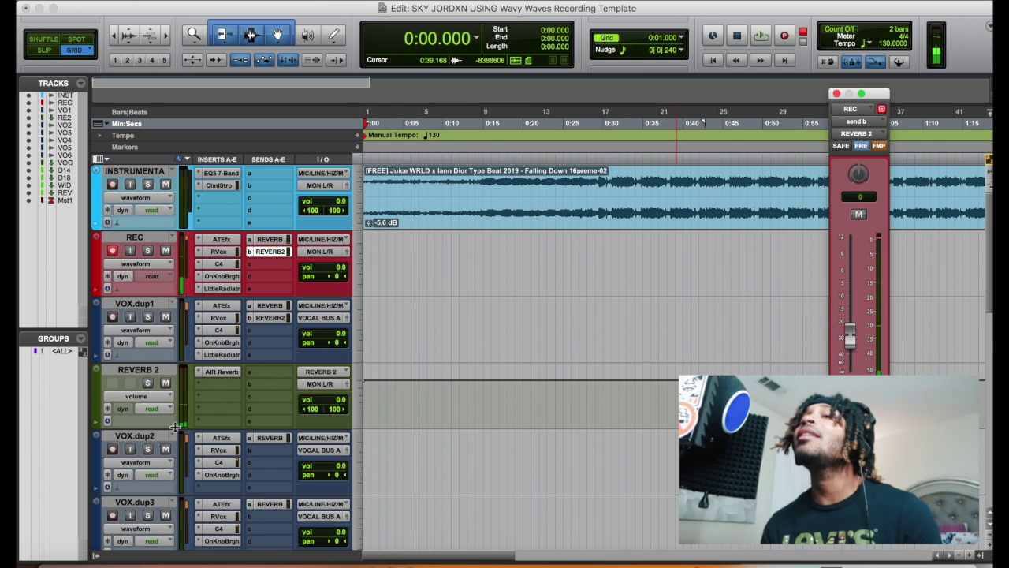
Step: Try routing send C of REC to the WIDE track with its send level raised
scroll(415, 328, "down", 10)
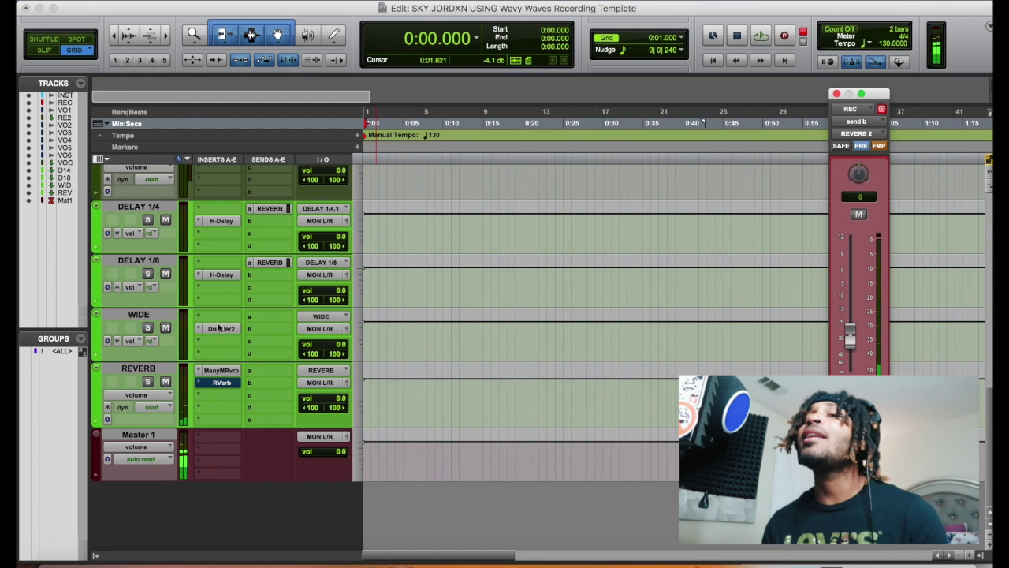
scroll(247, 333, "up", 10)
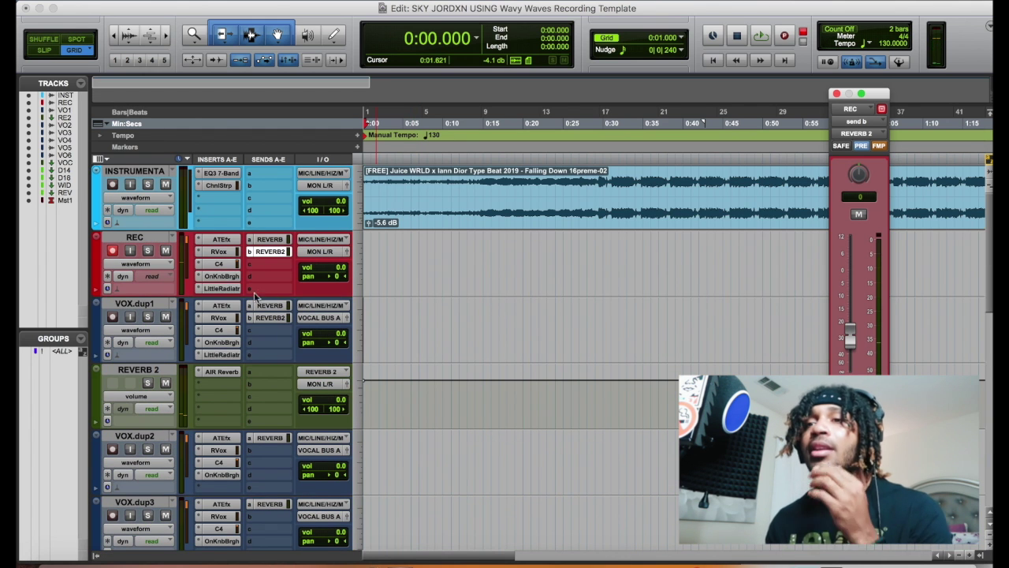
left_click(264, 268)
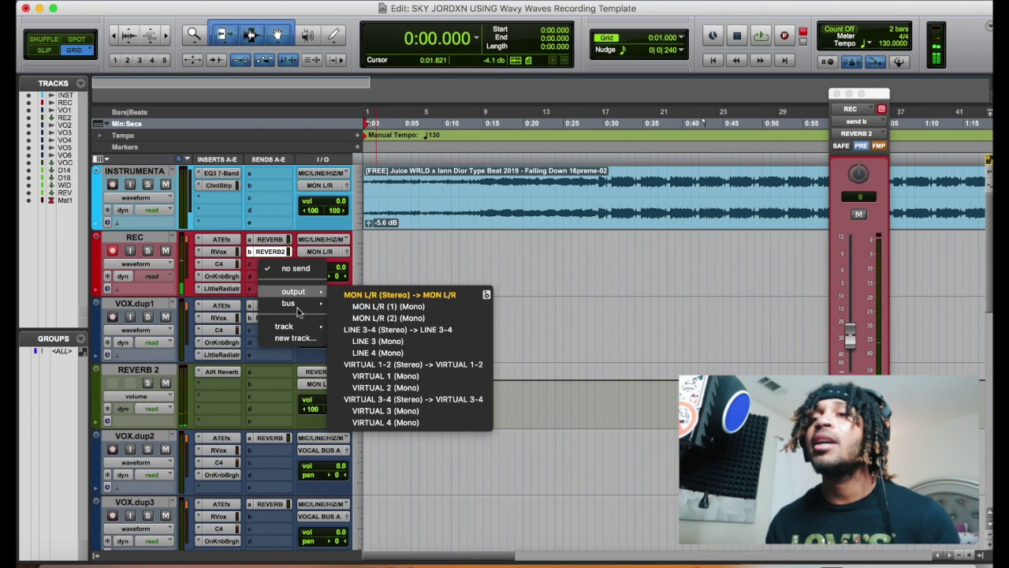
mouse_move(299, 325)
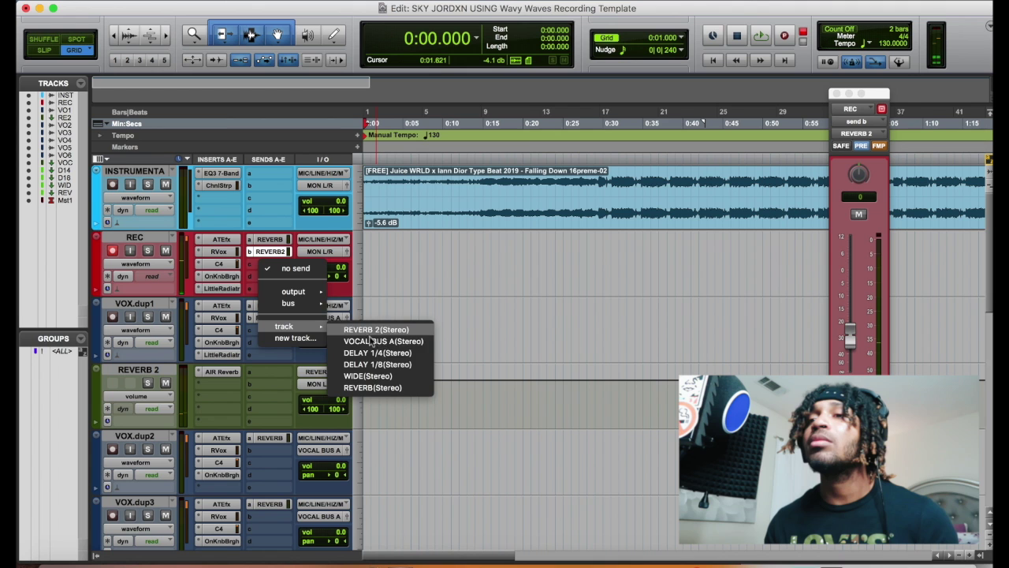
left_click(399, 376)
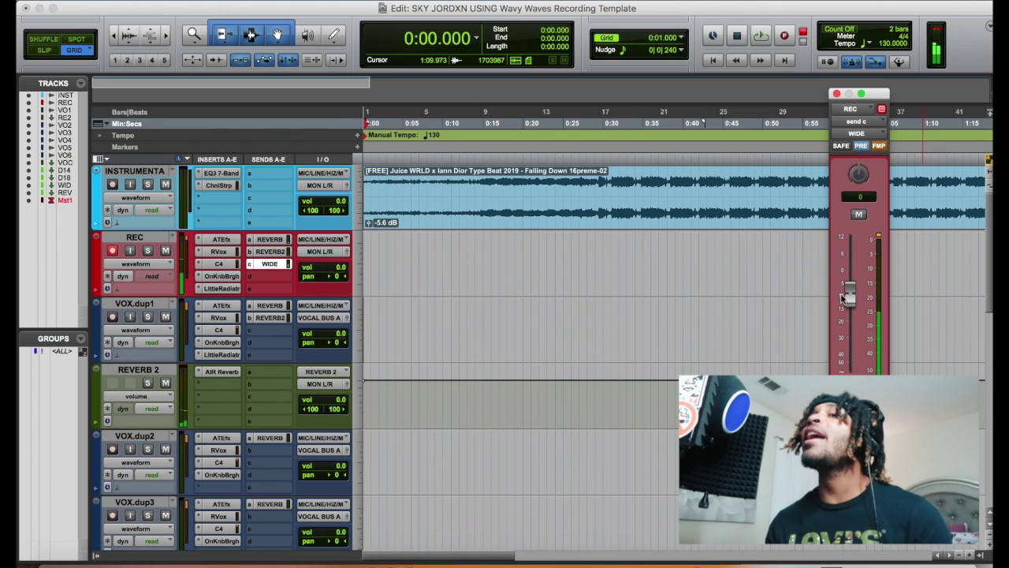
left_click_drag(849, 297, 851, 308)
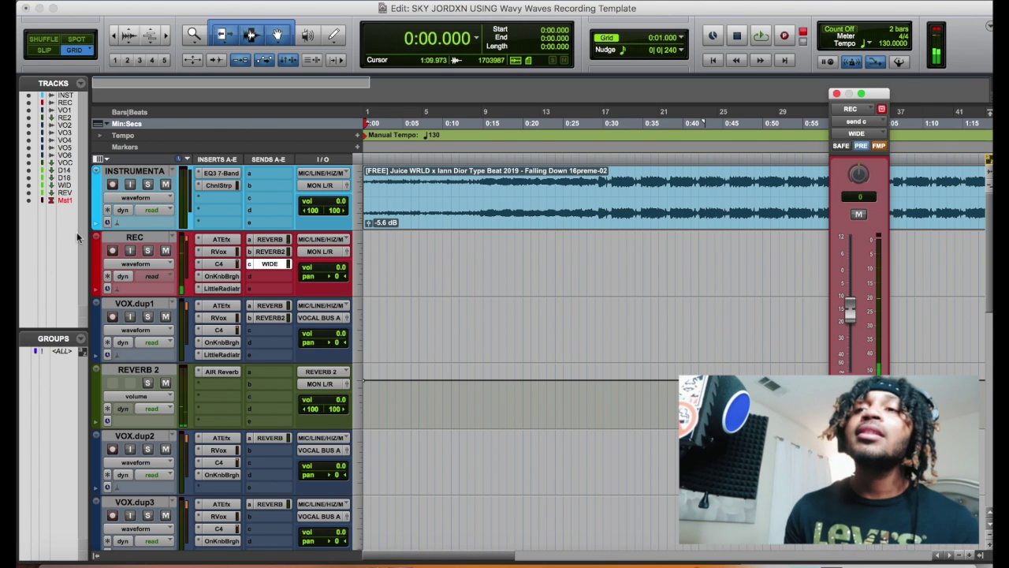
key("space")
key("space")
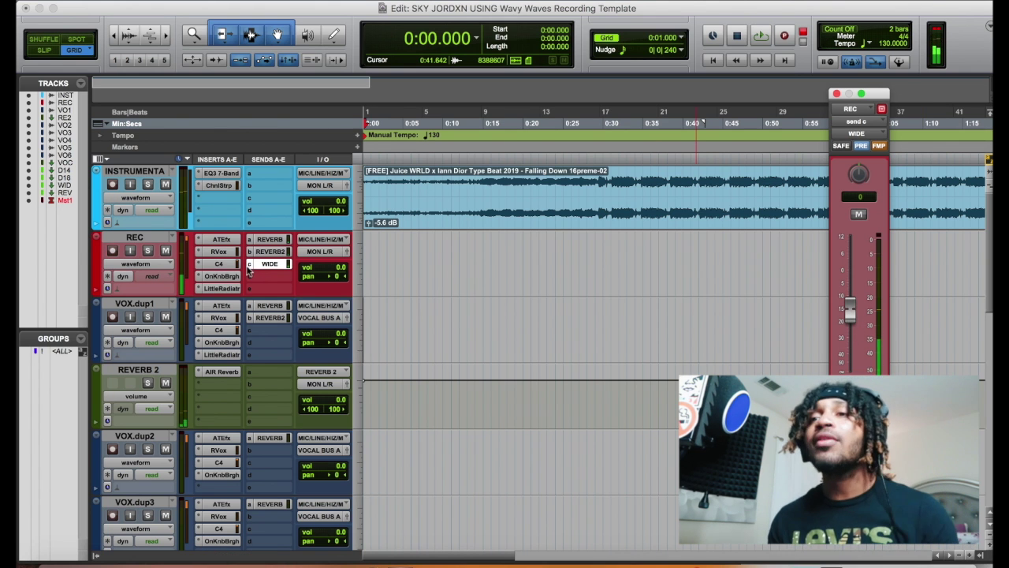
Step: Remove the WIDE send from REC and close its send window
left_click(248, 270)
left_click(275, 271)
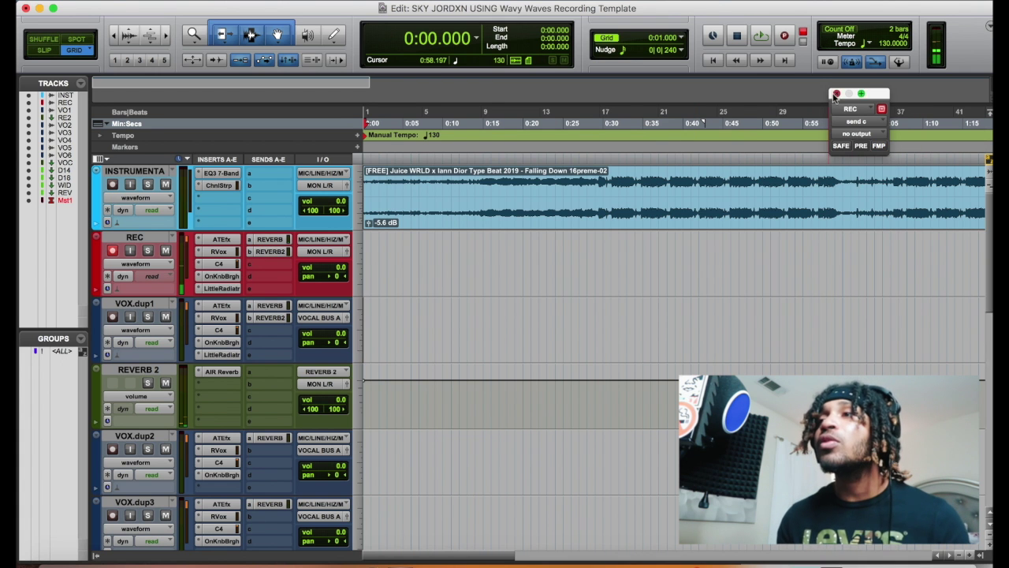
left_click(833, 93)
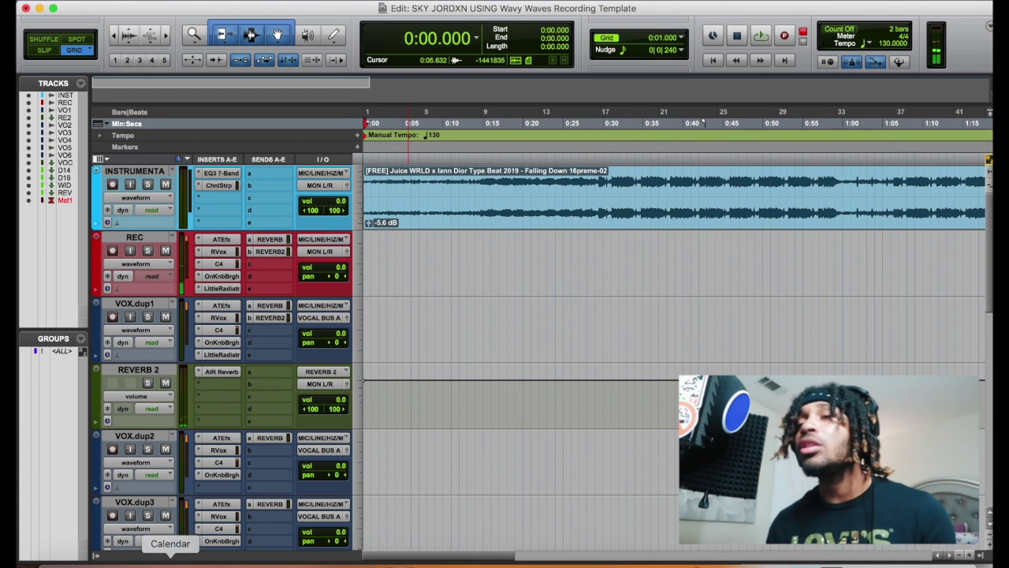
Step: Move the REVERB 2 track directly below VOCAL BUS A and set the instrumental clip's gain to -1.8 dB
left_click(139, 374)
scroll(139, 374, "down", 10)
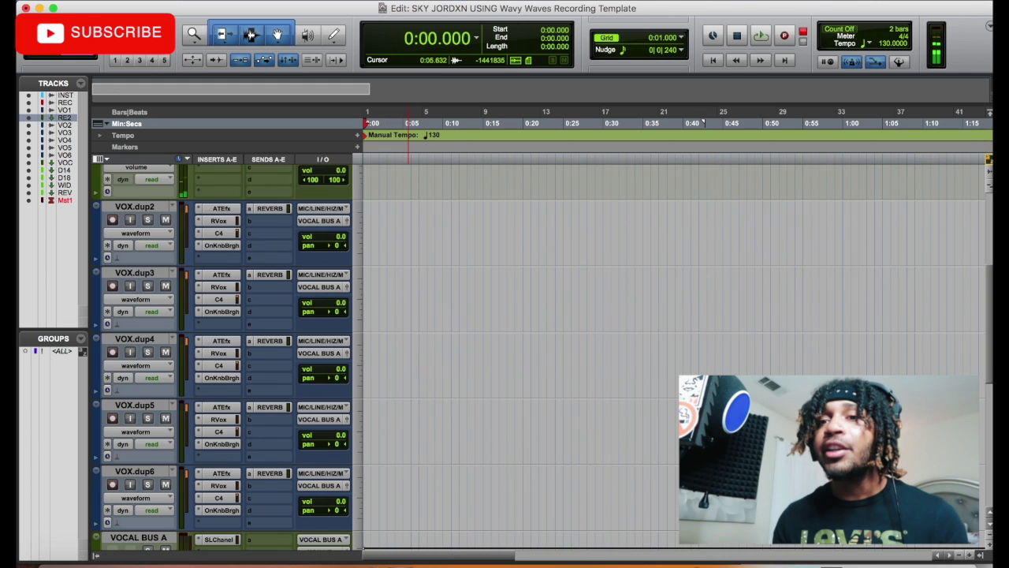
scroll(286, 396, "down", 7)
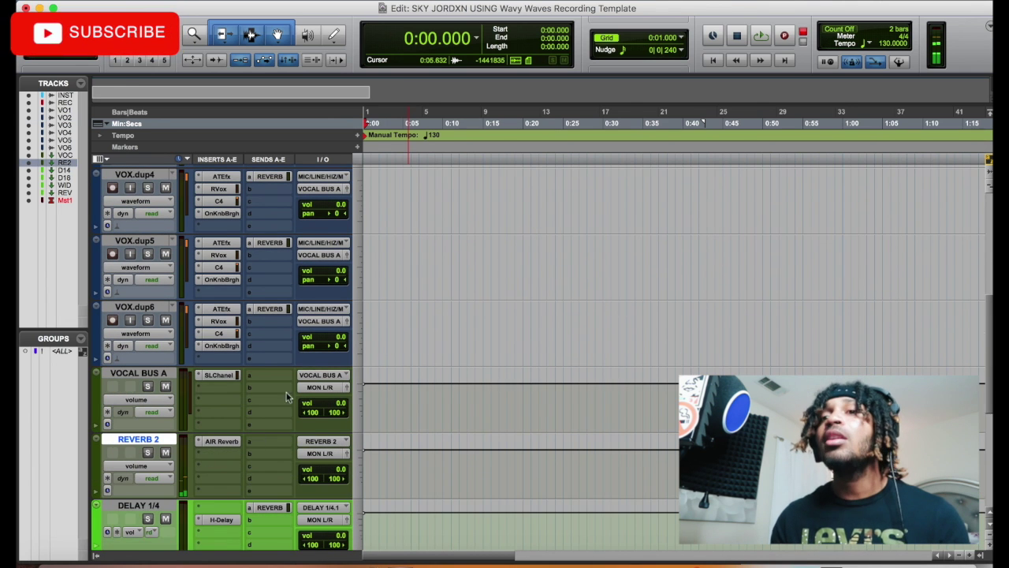
scroll(286, 397, "up", 14)
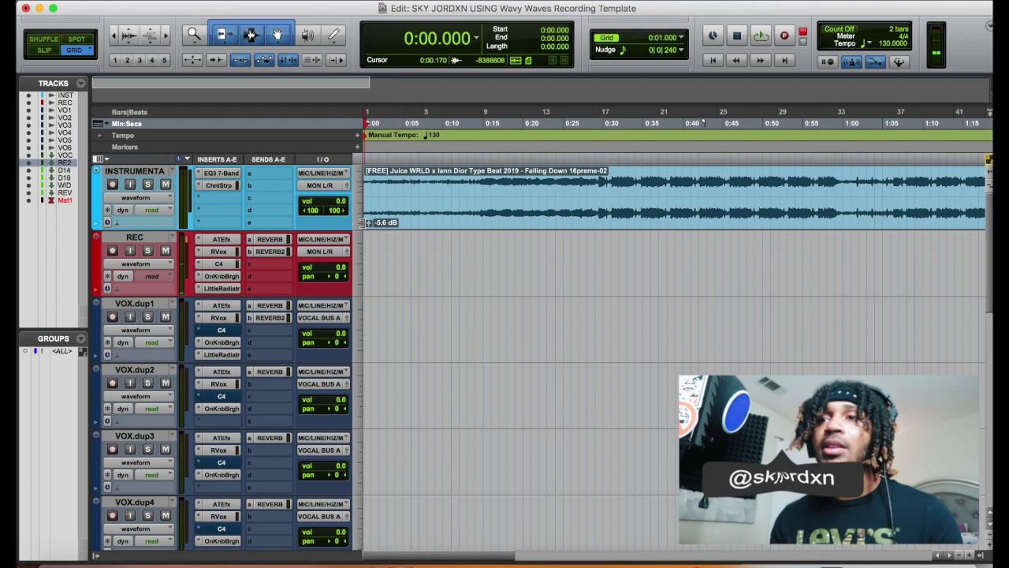
left_click_drag(368, 223, 360, 238)
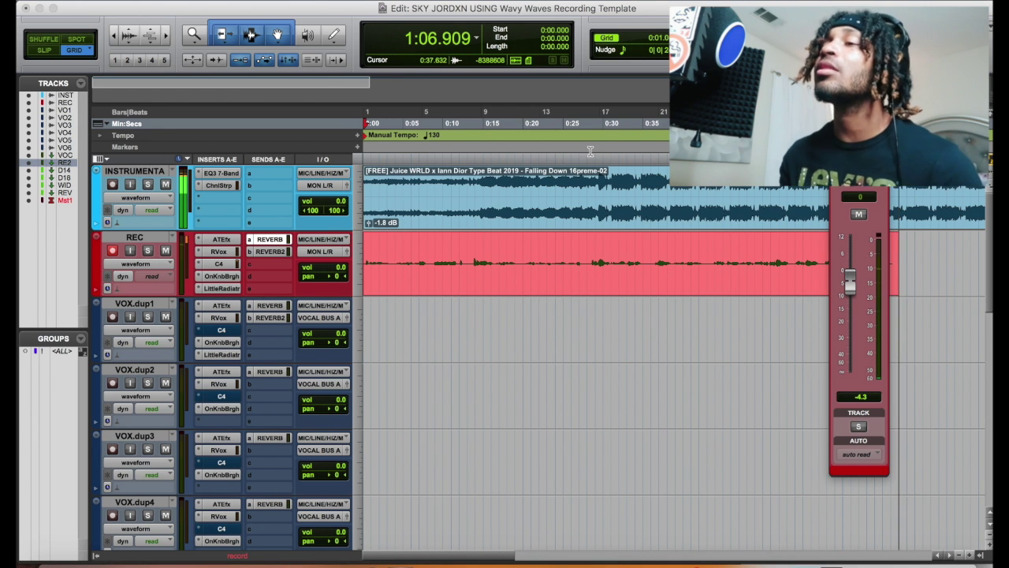
Step: Stop the recording on REC and play the take back from 0:28 while checking the other tracks
left_click(590, 152)
key("space")
key("space")
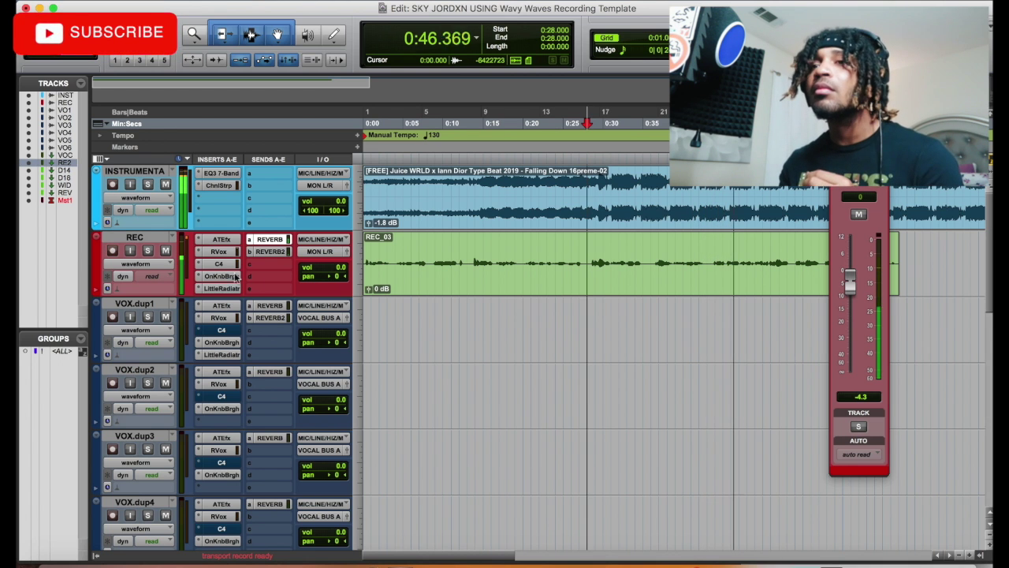
scroll(333, 334, "down", 5)
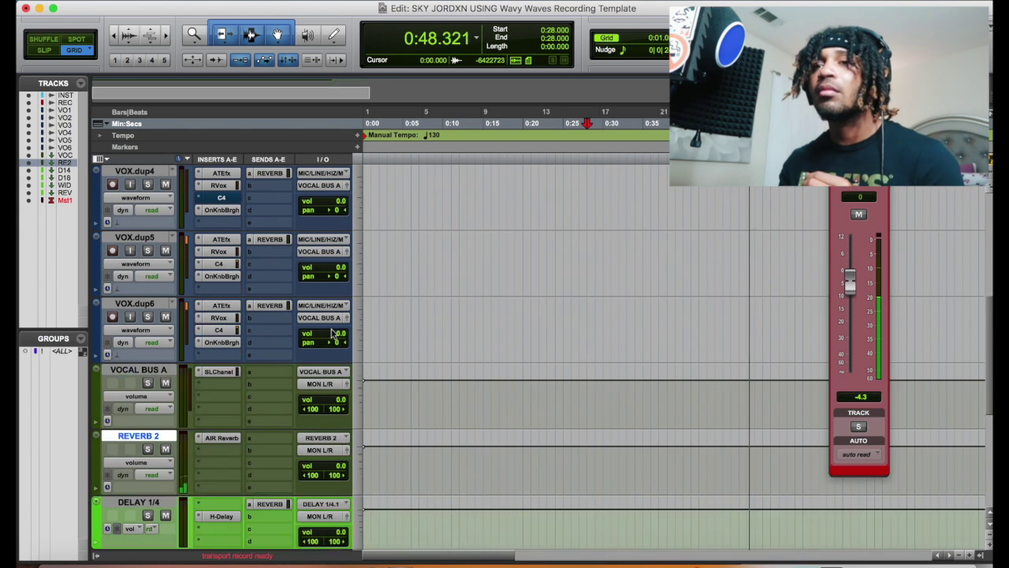
scroll(333, 334, "down", 4)
scroll(339, 341, "up", 9)
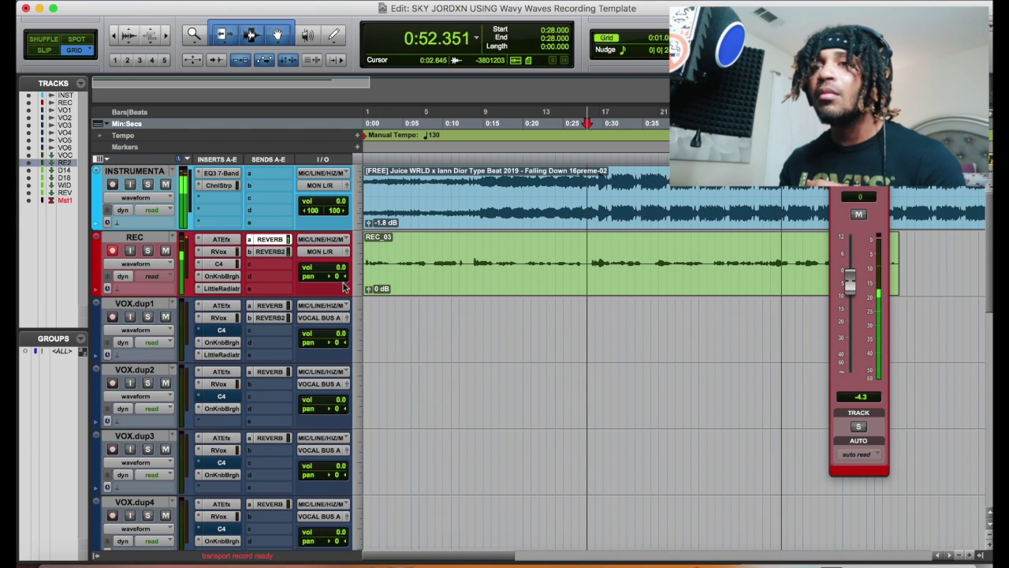
key("space")
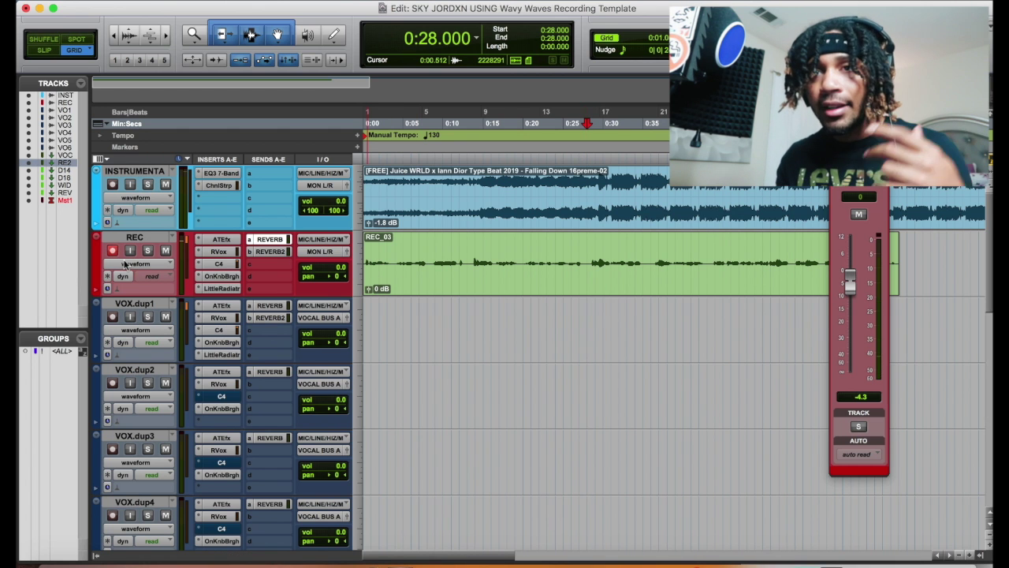
Step: Mute the REVERB and REVERB 2 sends of REC and move the REC_03 clip down to VOX.dup1
left_click(277, 243, "super")
left_click(276, 252, "super")
left_click_drag(502, 292, 494, 324)
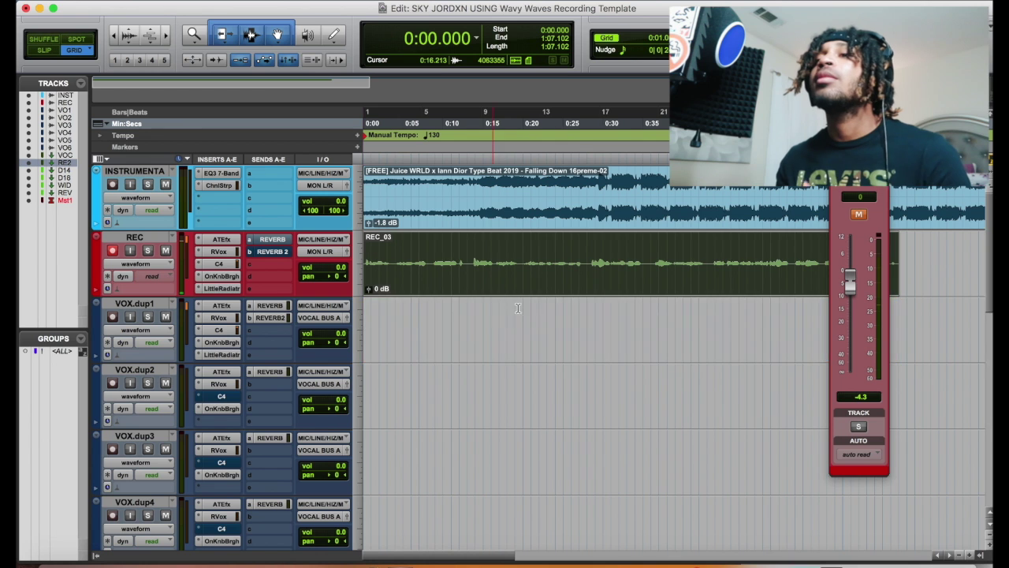
left_click(567, 423)
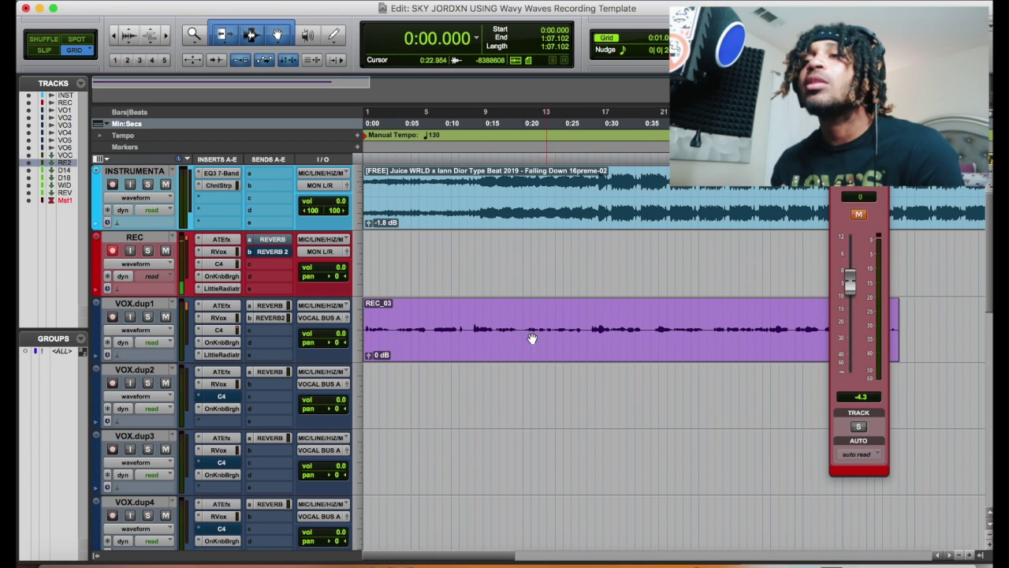
Step: Route send C of VOX.dup1 to the WIDE track and set its level to -7.8 dB during playback from 0:26
left_click(280, 329)
mouse_move(292, 392)
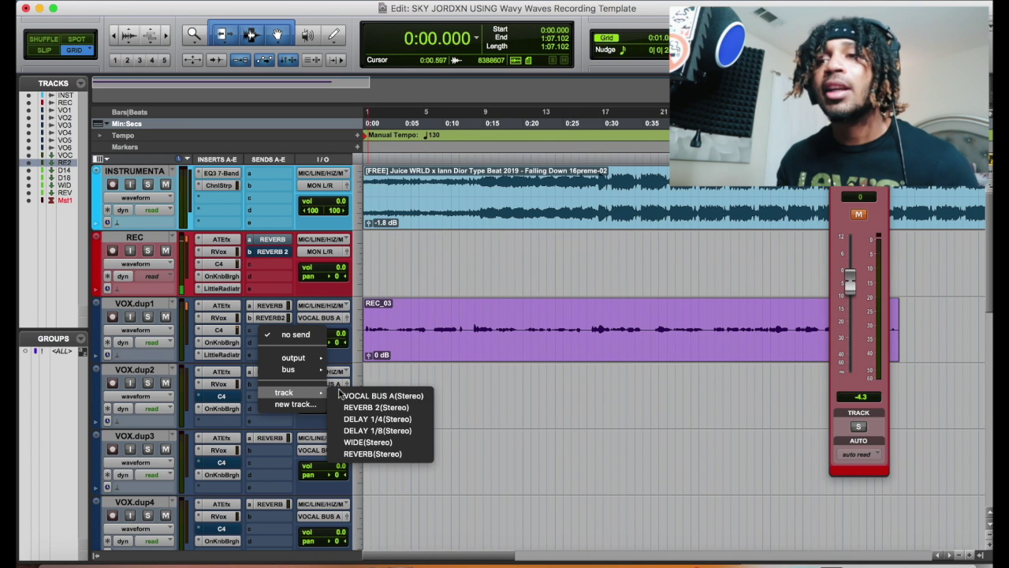
left_click(379, 453)
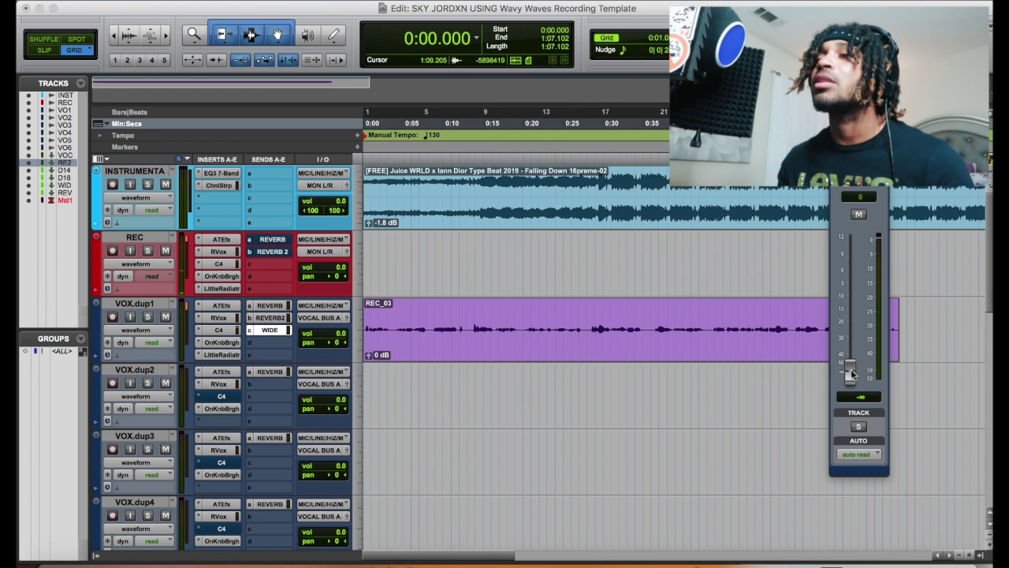
left_click(575, 160)
key("space")
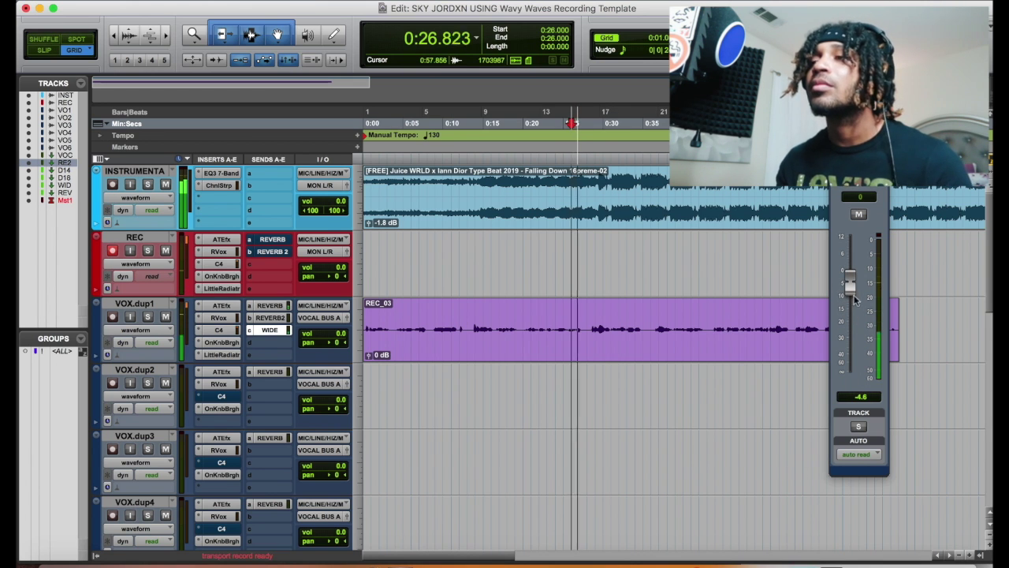
left_click_drag(848, 289, 851, 294)
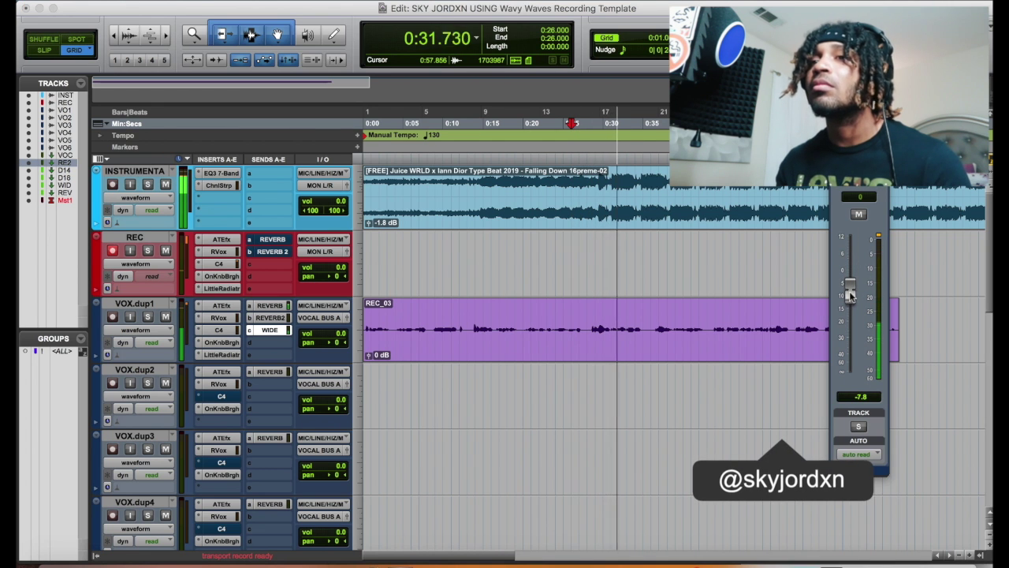
Step: Lower the OneKnob Brighter amount on VOX.dup1 to about 3 and close the plug-in window
left_click(223, 344)
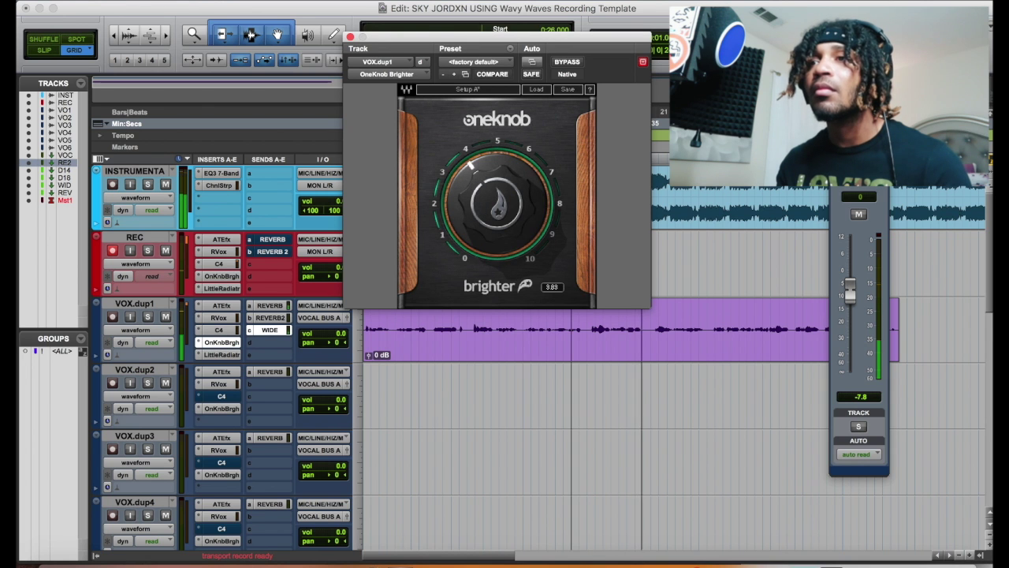
left_click_drag(498, 203, 498, 203)
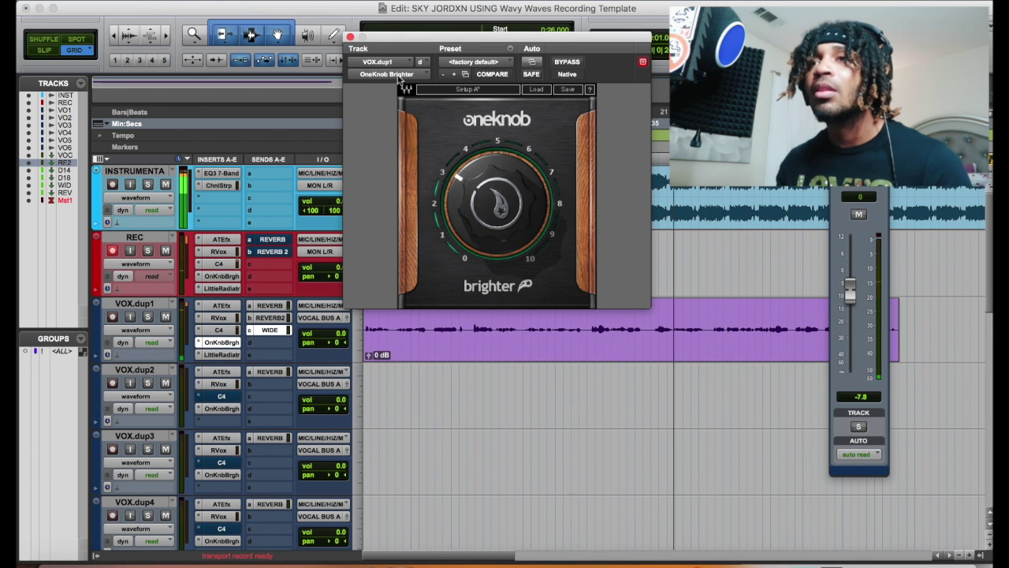
left_click(350, 37)
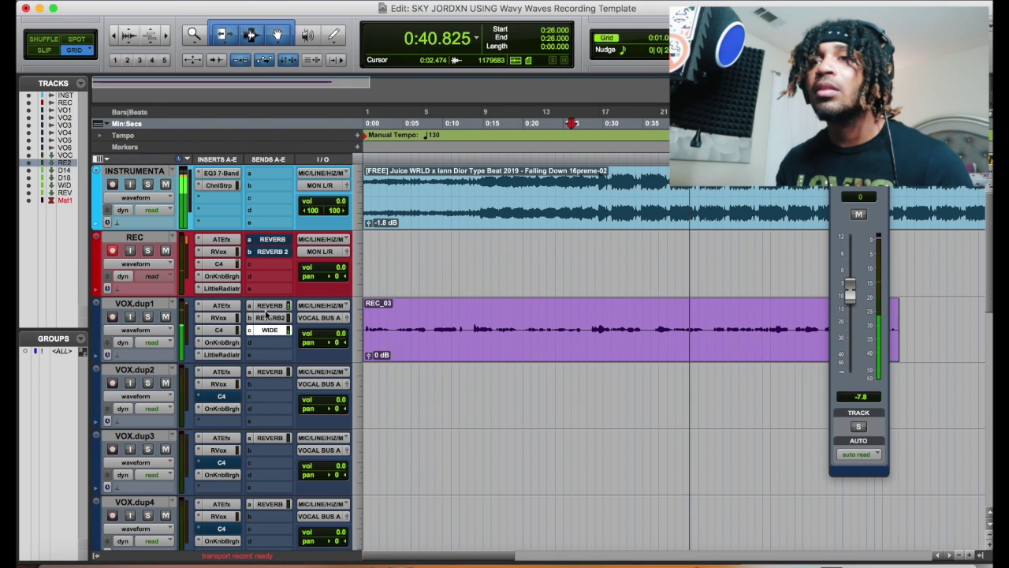
Step: Lower the REVERB send level of VOX.dup1 to about +0.2 dB and close the send window
left_click(269, 305)
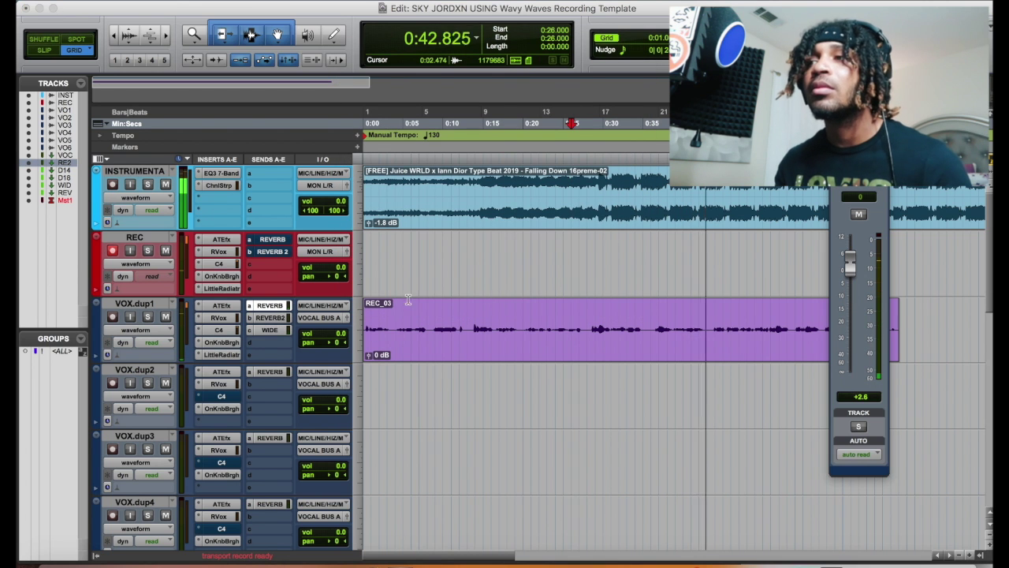
left_click_drag(840, 275, 841, 280)
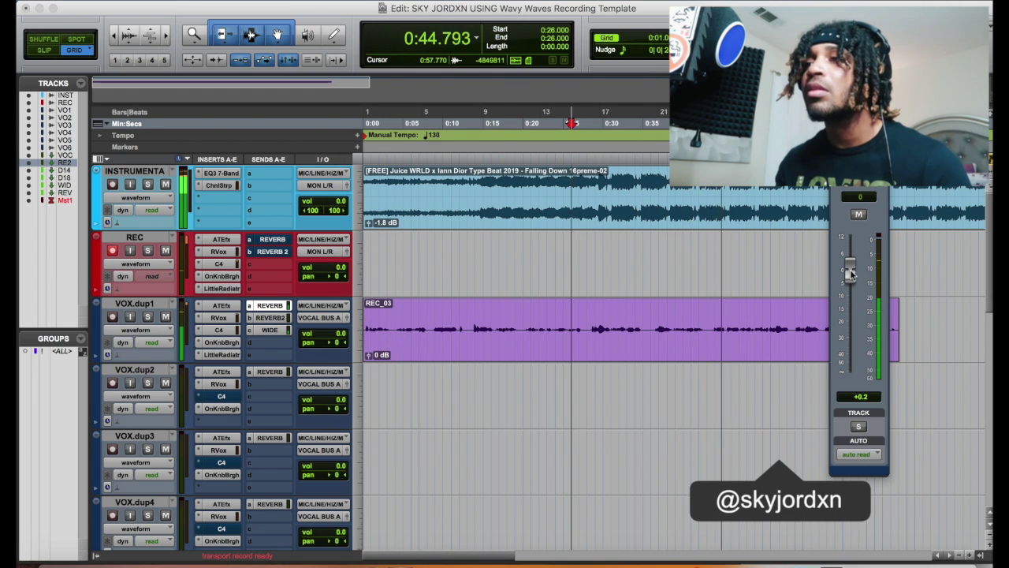
left_click(835, 101)
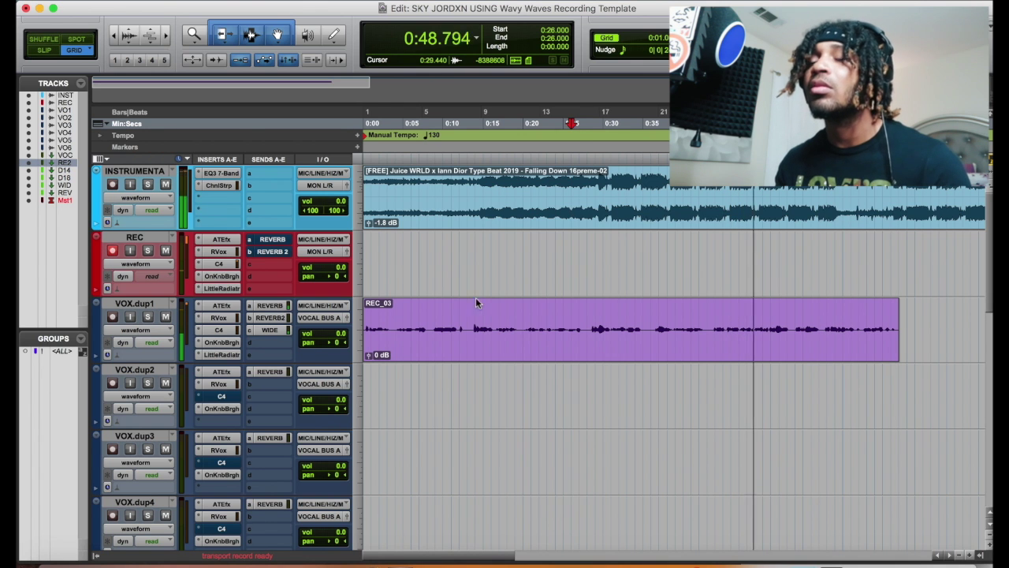
Step: Stop playback, route send D of VOX.dup1 to the DELAY 1/8 track and set its level to -6.8 dB
key("space")
left_click(270, 342)
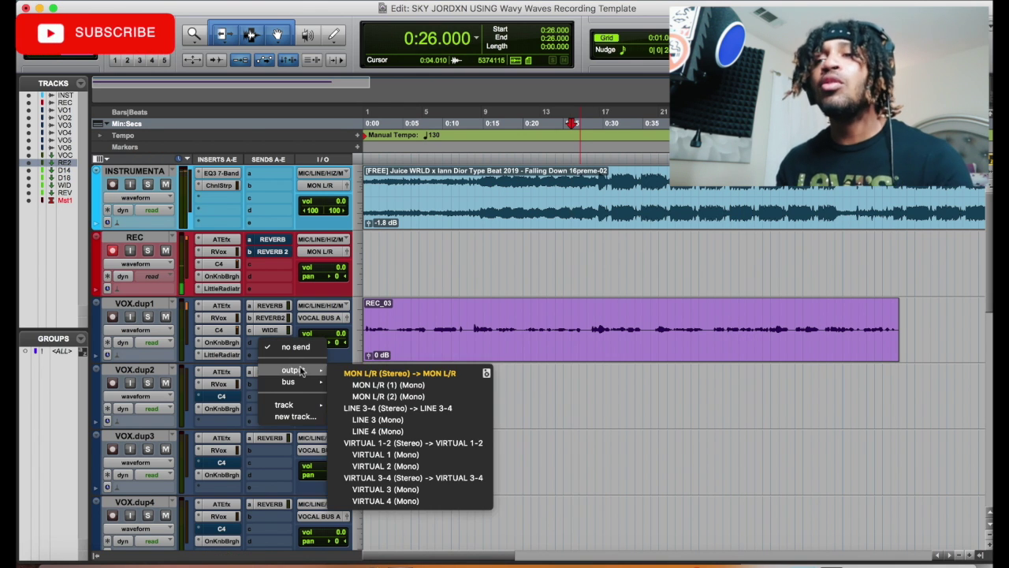
mouse_move(285, 404)
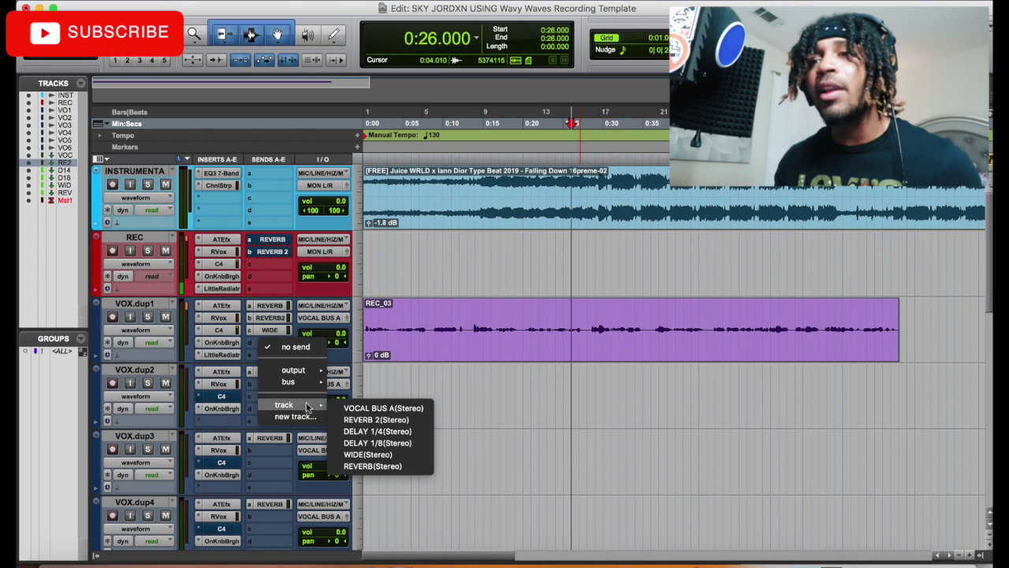
left_click(391, 444)
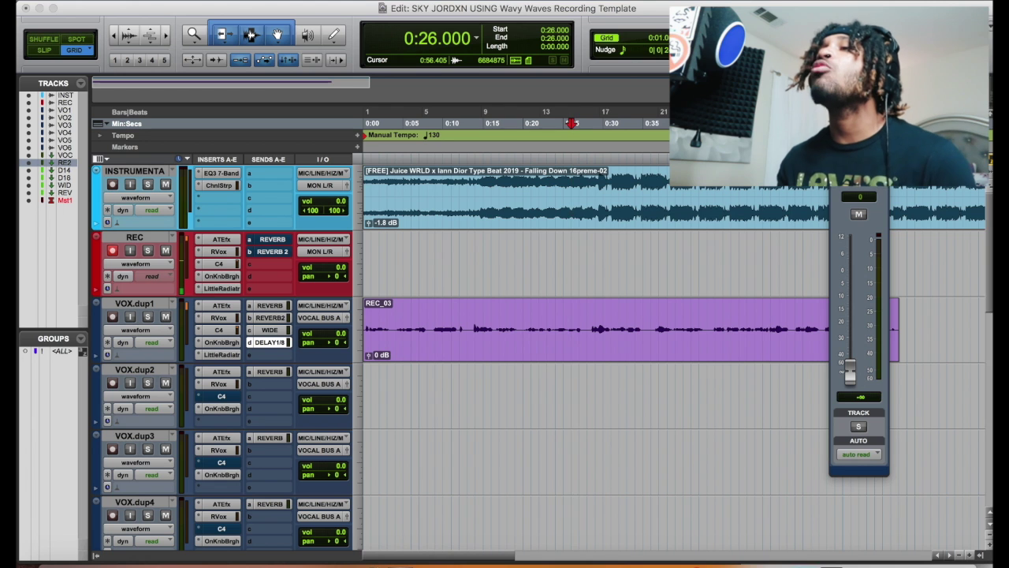
left_click_drag(854, 373, 849, 341)
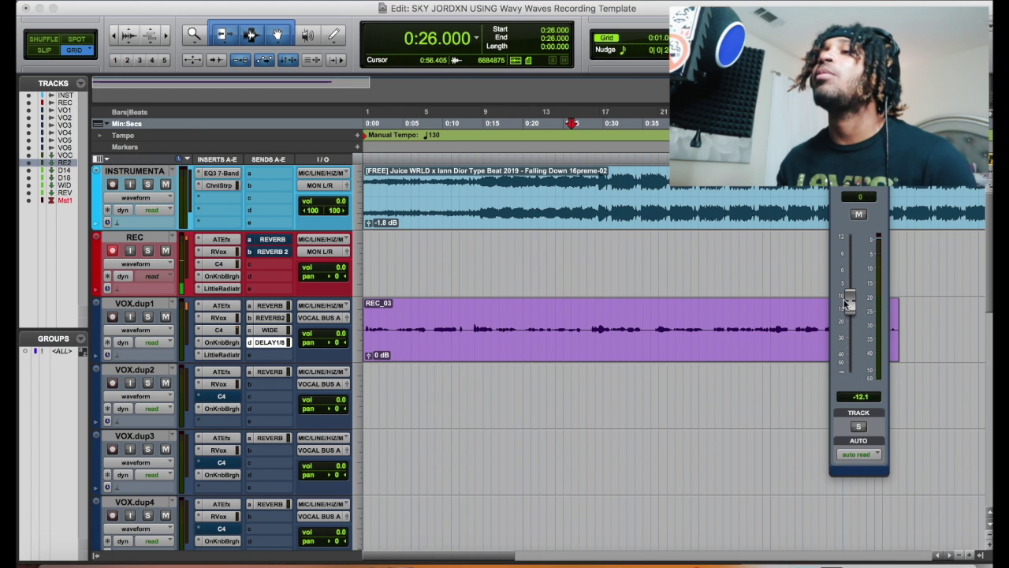
left_click_drag(847, 290, 848, 286)
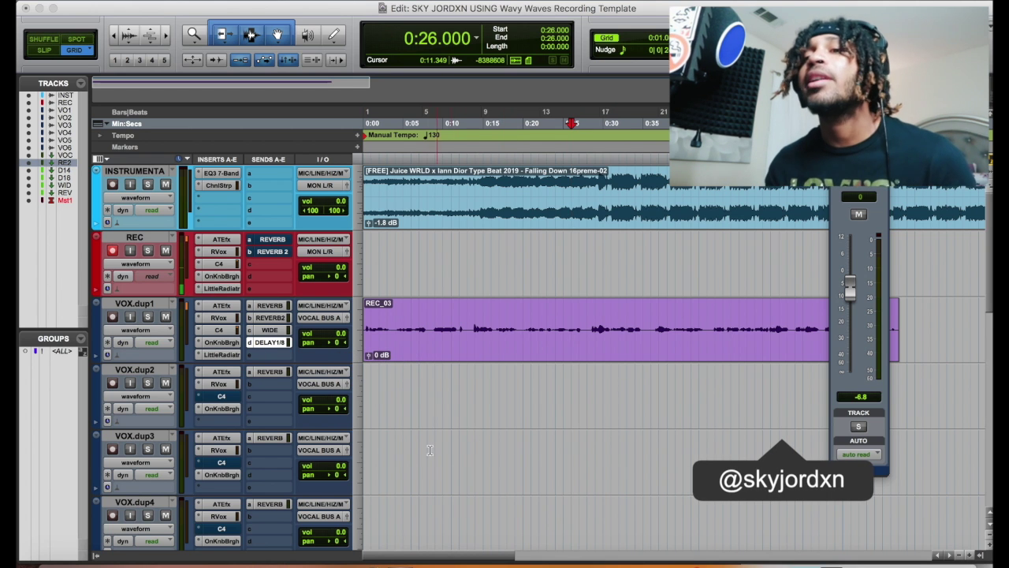
Step: Open the H-Delay of the DELAY 1/8 track and raise the VOX.dup1 delay send to +1.6 dB during playback
scroll(438, 473, "down", 10)
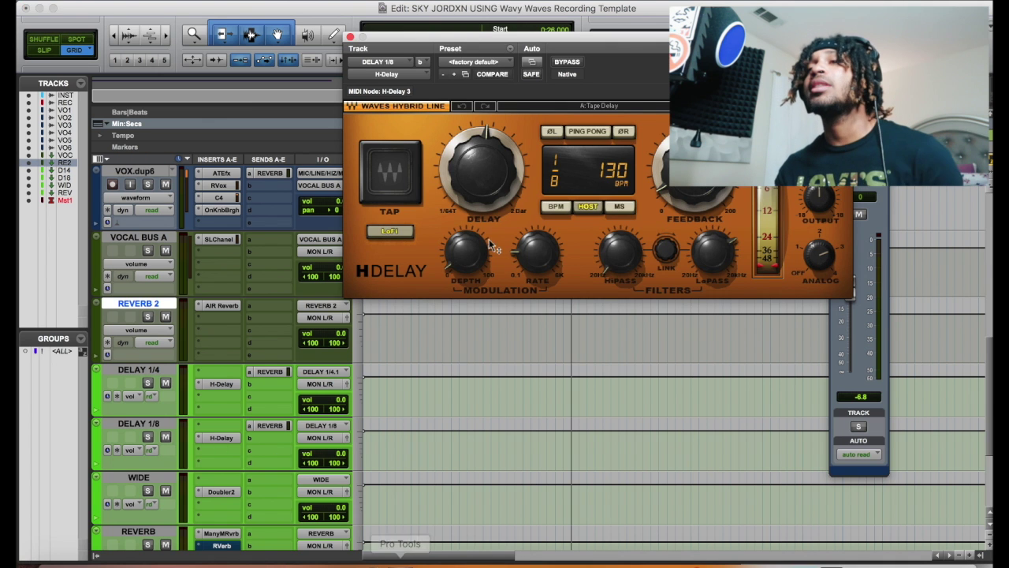
scroll(527, 376, "up", 10)
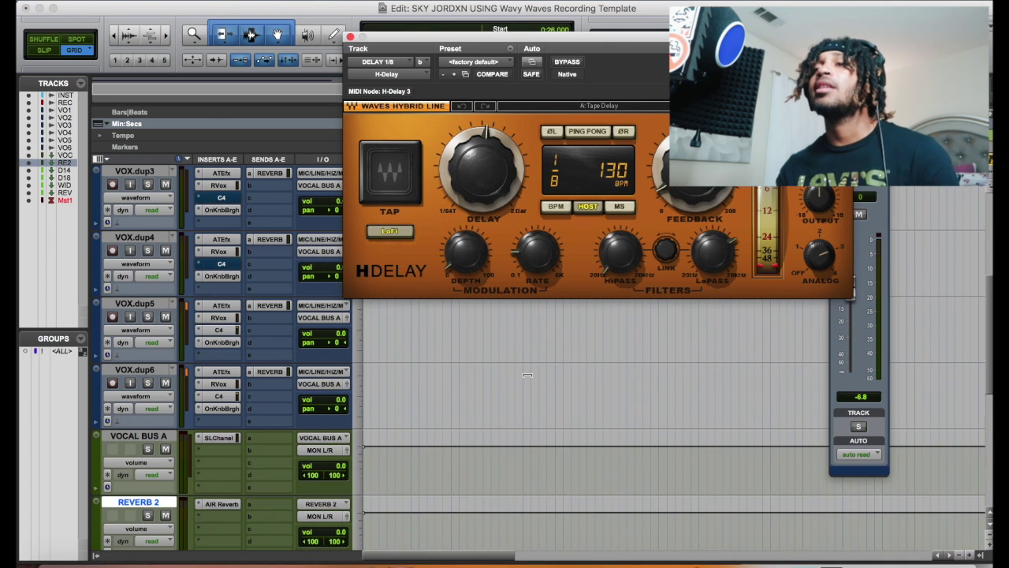
key("space")
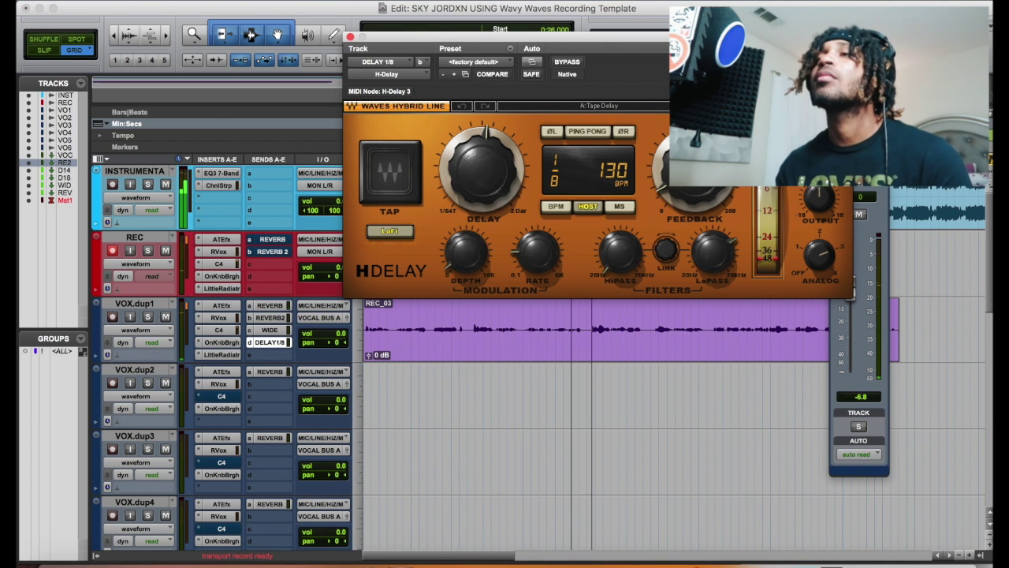
left_click_drag(776, 37, 755, 32)
left_click_drag(692, 37, 607, 41)
left_click_drag(850, 289, 842, 269)
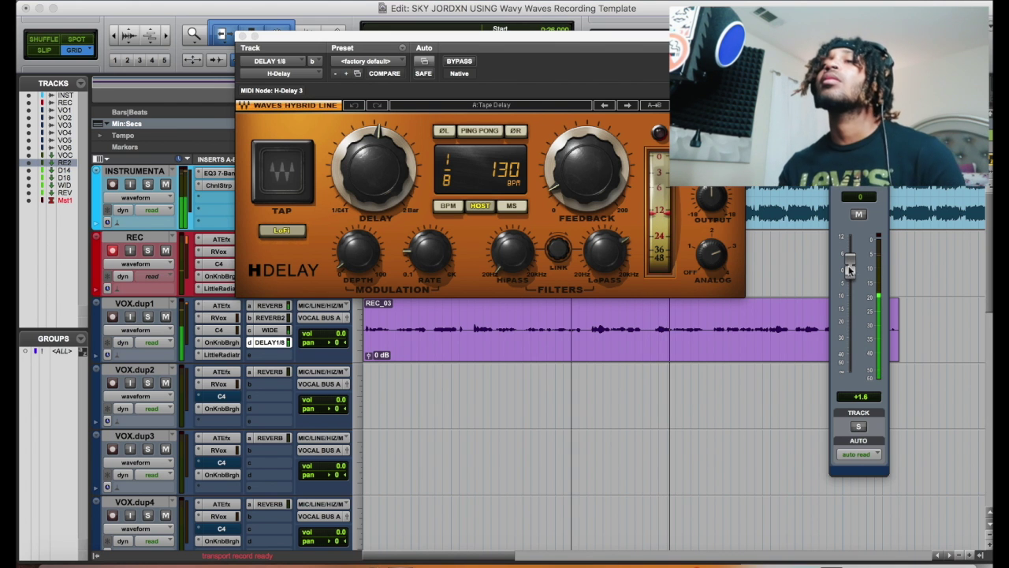
Step: Stop playback, set the H-Delay time on DELAY 1/8 to 1/4 and move the plug-in window off the timeline ruler
key("space")
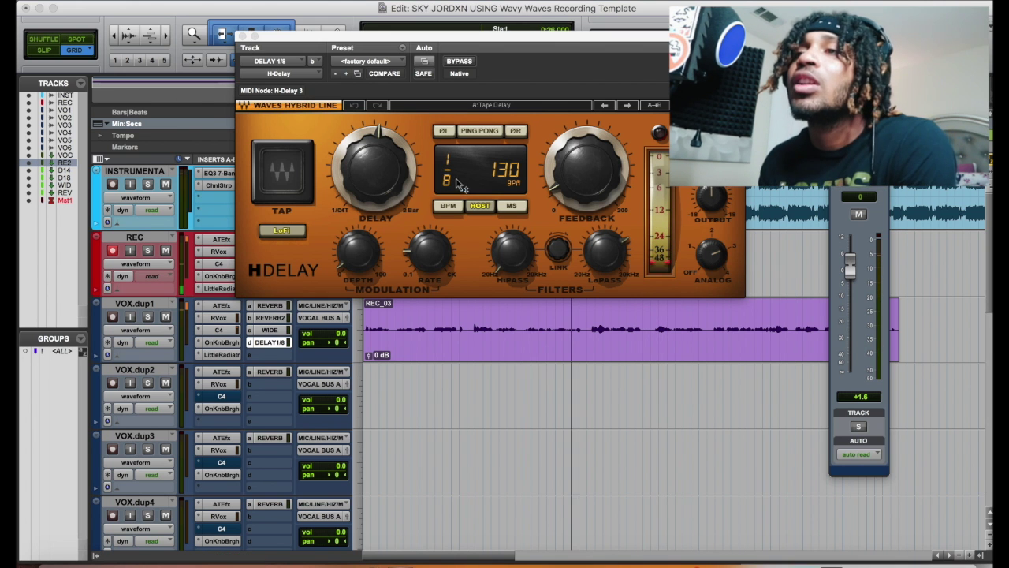
left_click_drag(460, 183, 460, 170)
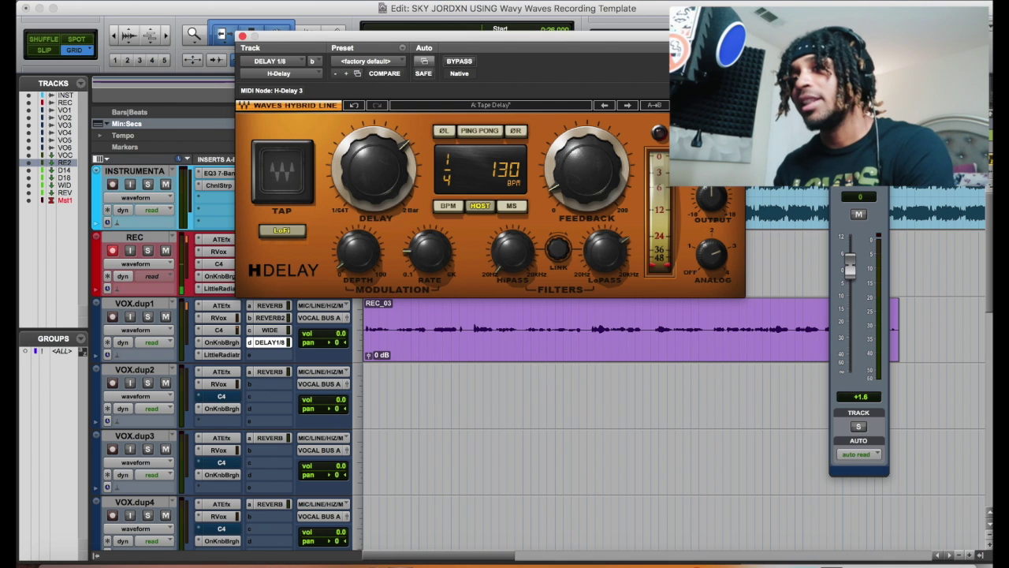
left_click_drag(666, 40, 537, 60)
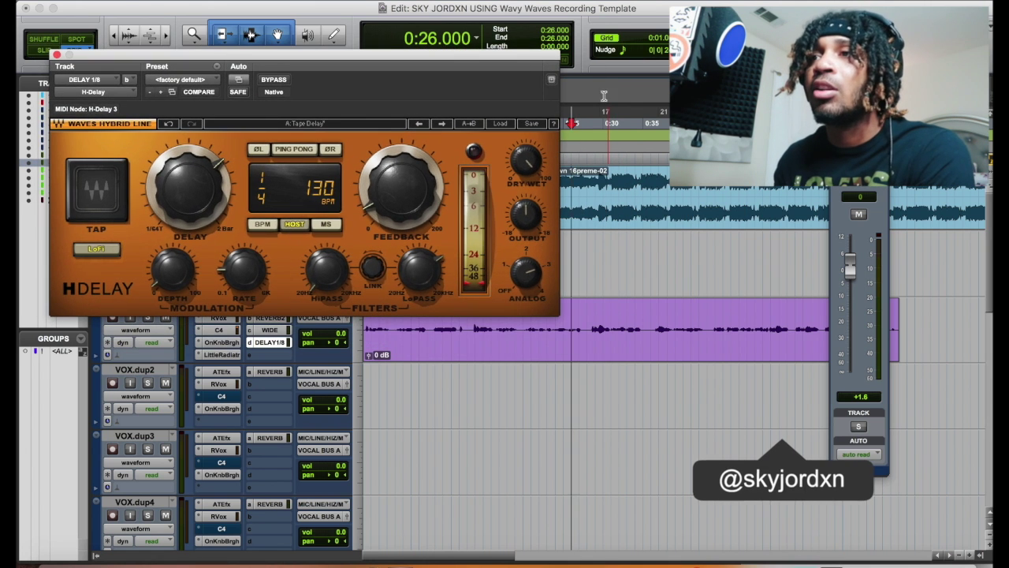
Step: Play from 0:28, switch the H-Delay to 1/2 with Ping Pong, and set the DELAY 1/8 send of VOX.dup1 to -3.6 dB
left_click(599, 162)
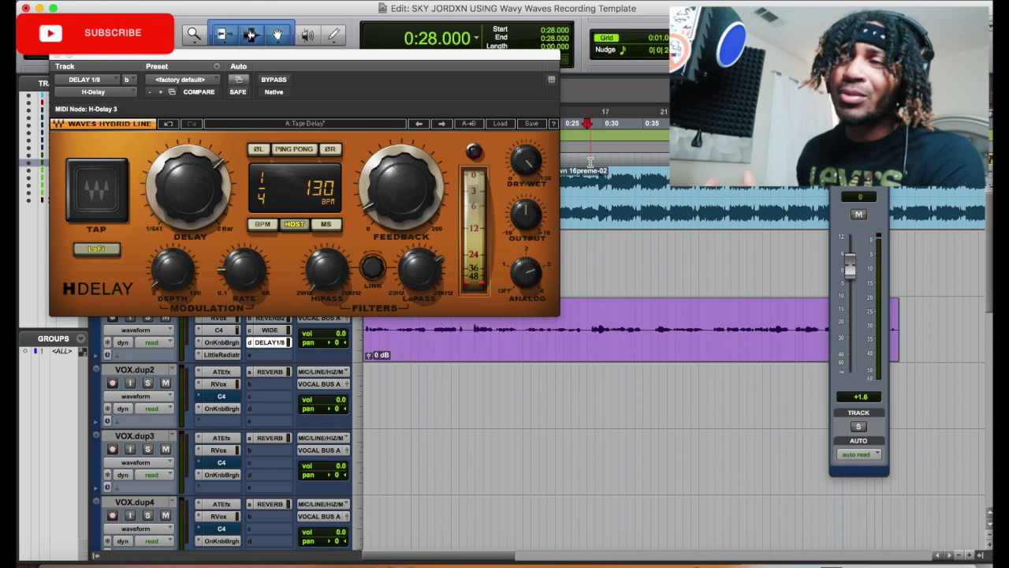
scroll(318, 483, "down", 5)
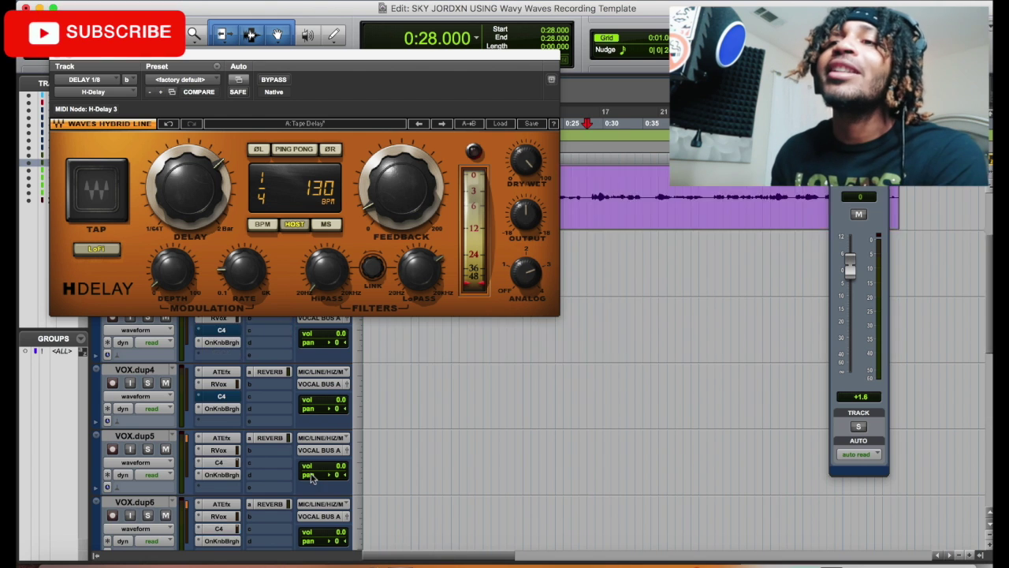
scroll(318, 483, "up", 5)
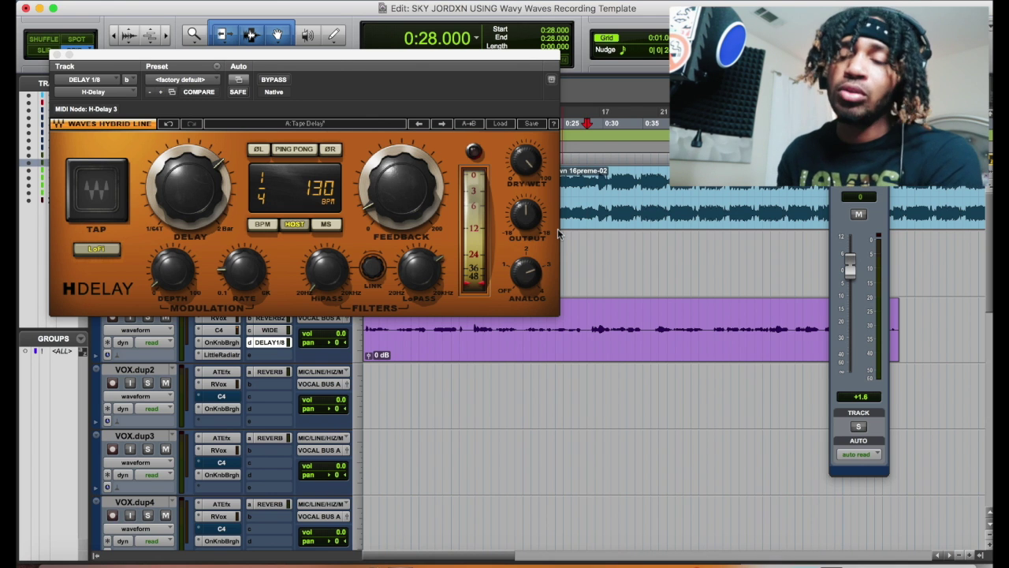
key("space")
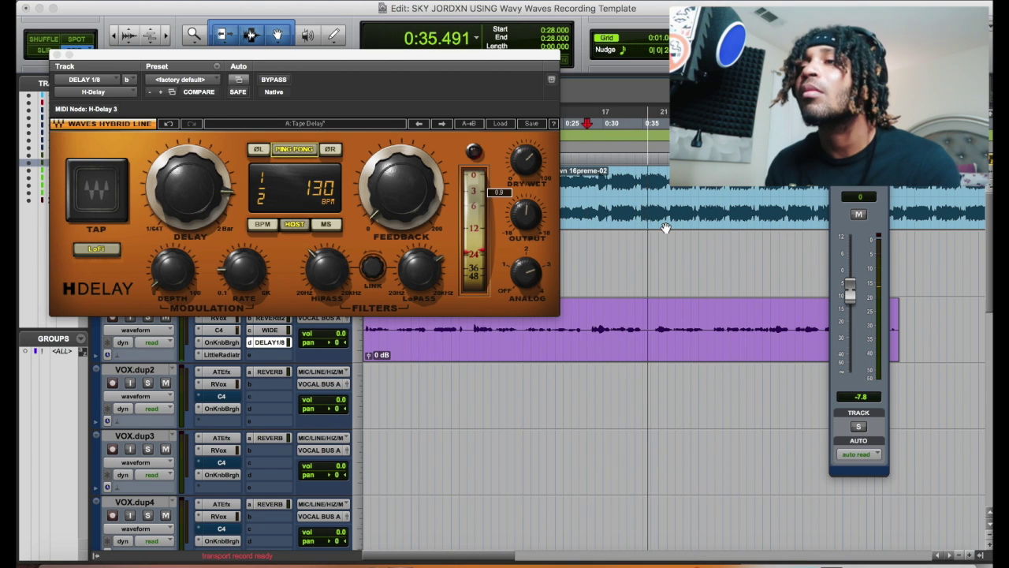
left_click_drag(848, 300, 848, 284)
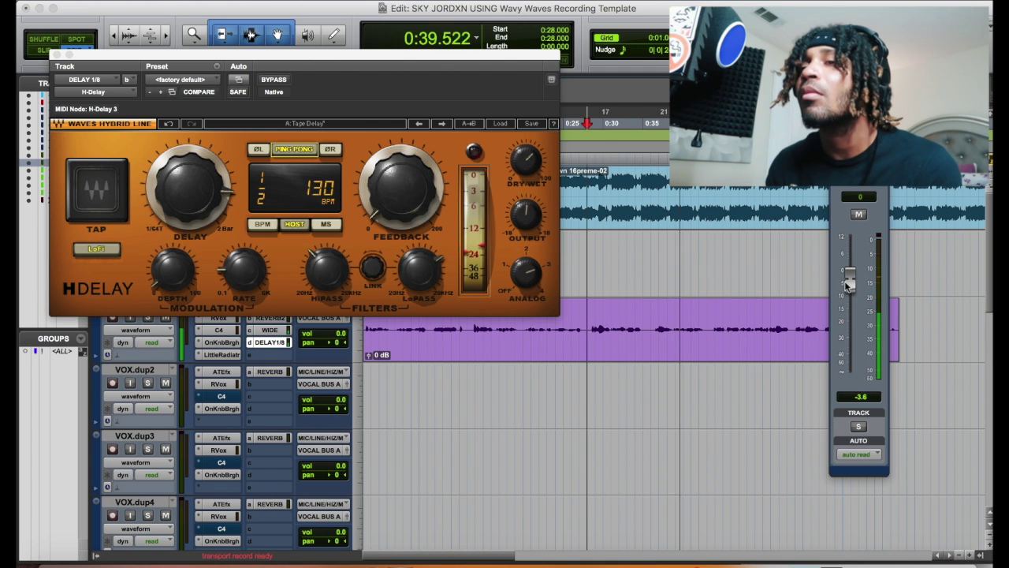
Step: Insert a stereo EQ3 7-Band on the DELAY 1/8 track in the insert slot above the H-Delay
scroll(472, 410, "down", 10)
scroll(355, 414, "up", 5)
scroll(297, 418, "down", 4)
scroll(297, 418, "up", 2)
scroll(236, 442, "down", 4)
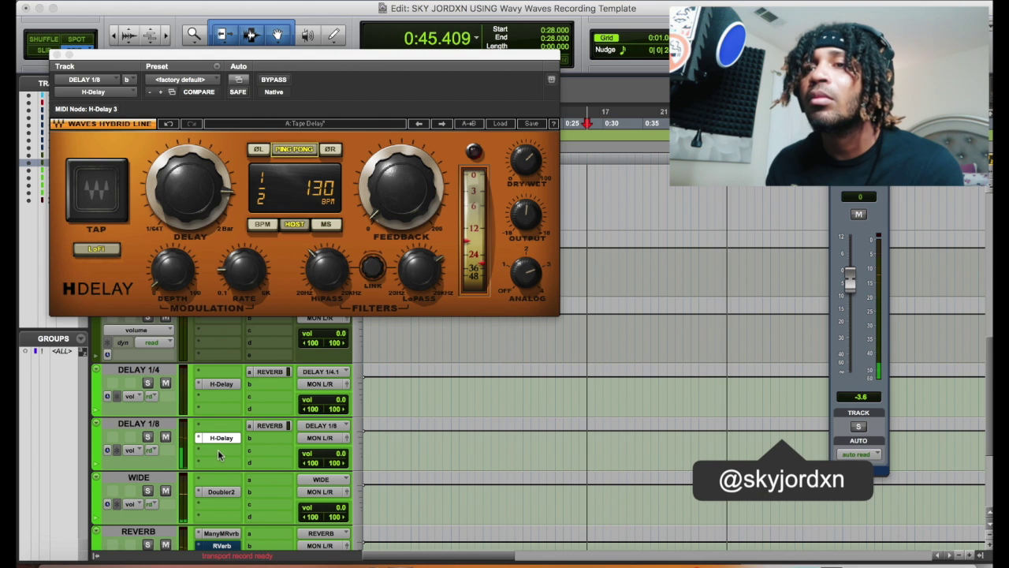
left_click(218, 454)
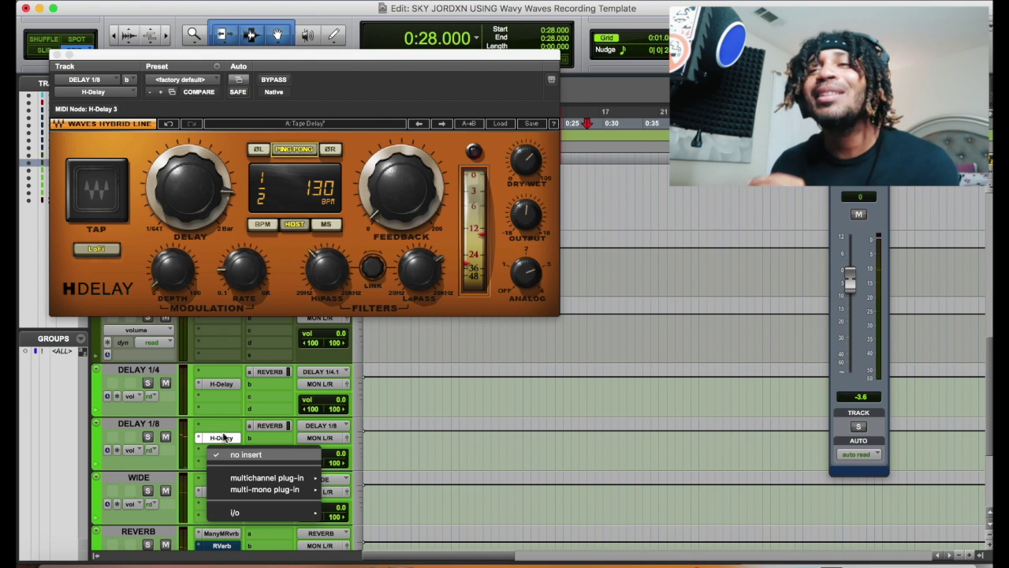
left_click(223, 436)
left_click(226, 434)
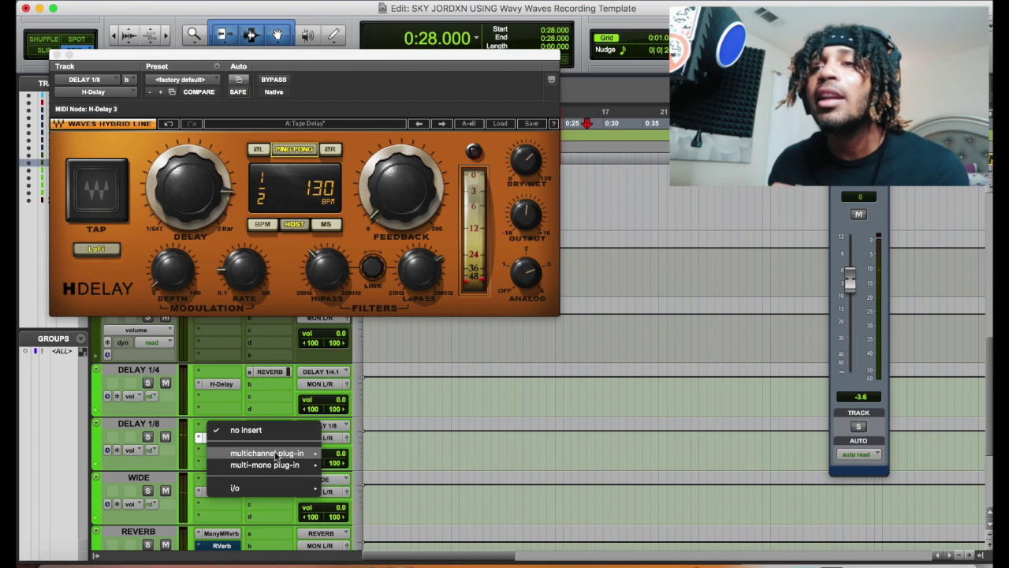
mouse_move(275, 456)
mouse_move(394, 249)
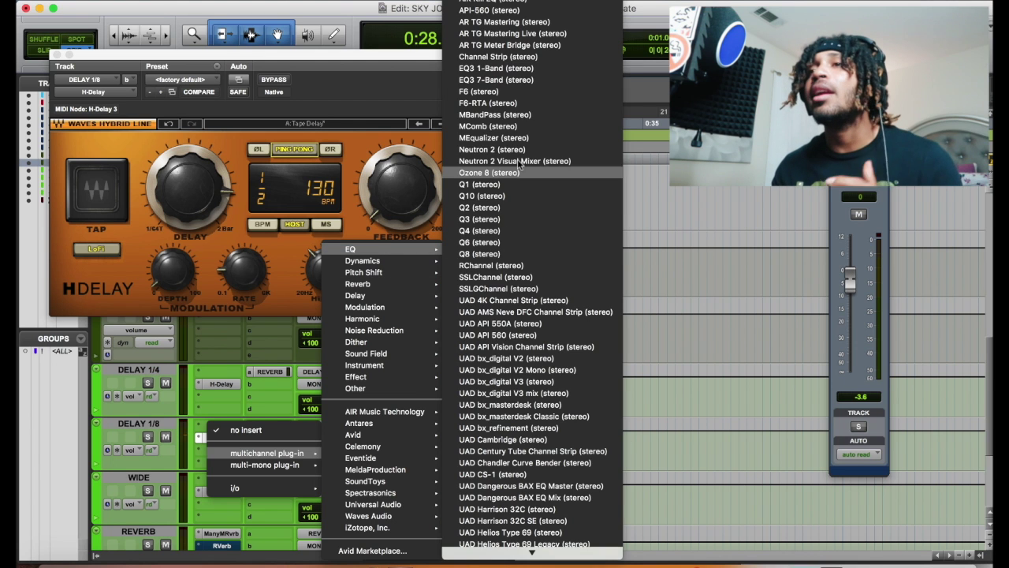
left_click(468, 80)
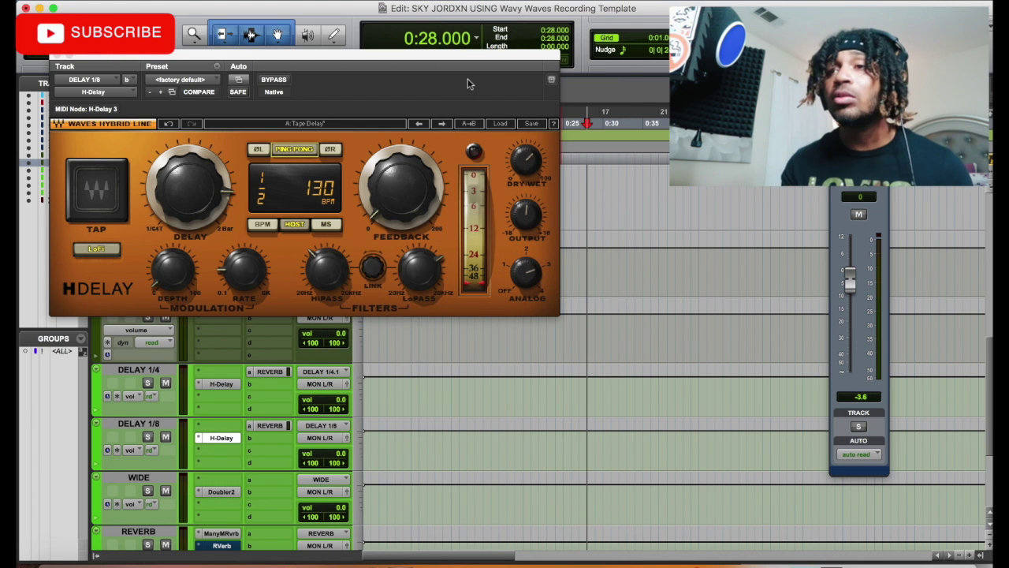
Step: Set 24 dB/oct filters with HPF at 450.9 Hz and LPF at 5.02 kHz, and boost HMF 4.0 dB at 1.40 kHz
left_click_drag(164, 227, 162, 160)
left_click(270, 245)
left_click_drag(255, 227, 271, 146)
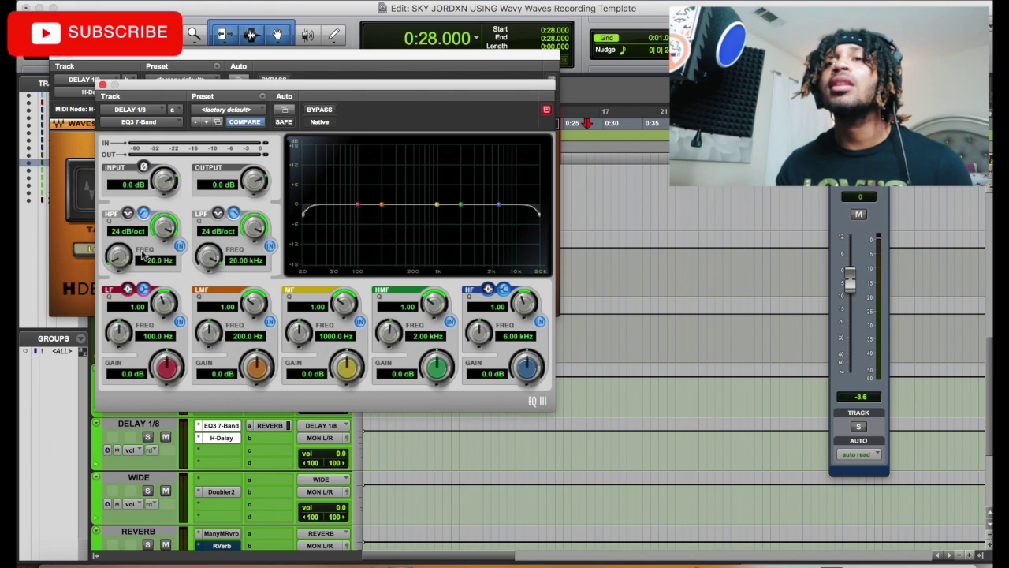
left_click_drag(143, 255, 158, 180)
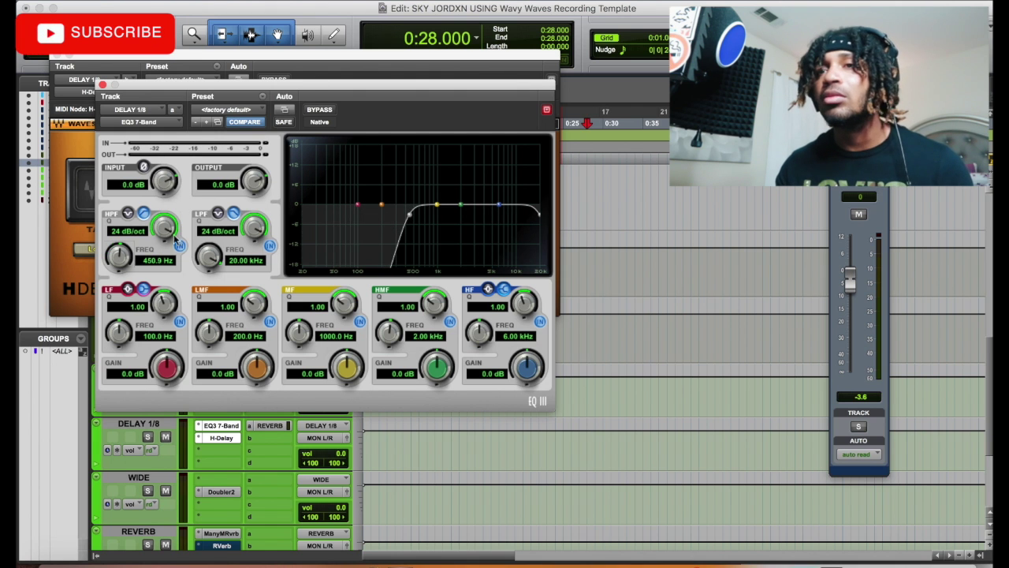
left_click_drag(209, 254, 211, 341)
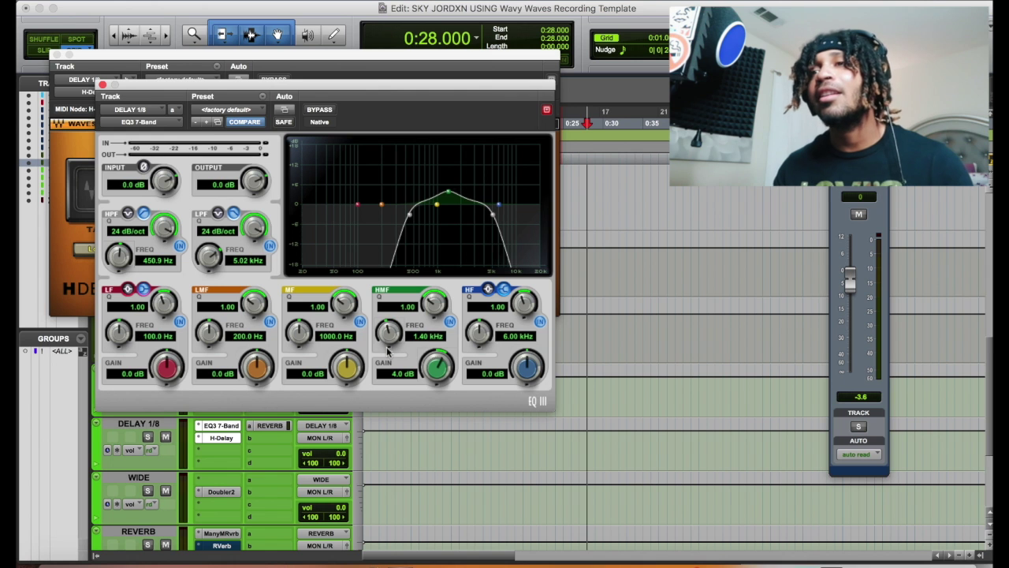
Step: During playback from 0:28, lower the DELAY 1/8 send of VOX.dup1 to -7.5 dB and close both plug-in windows
key("space")
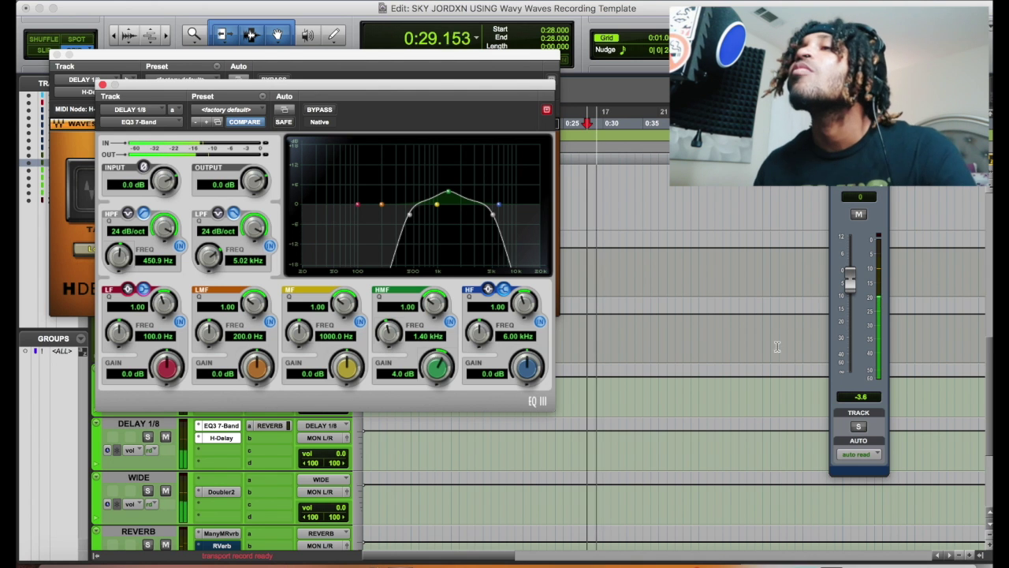
scroll(656, 301, "down", 3)
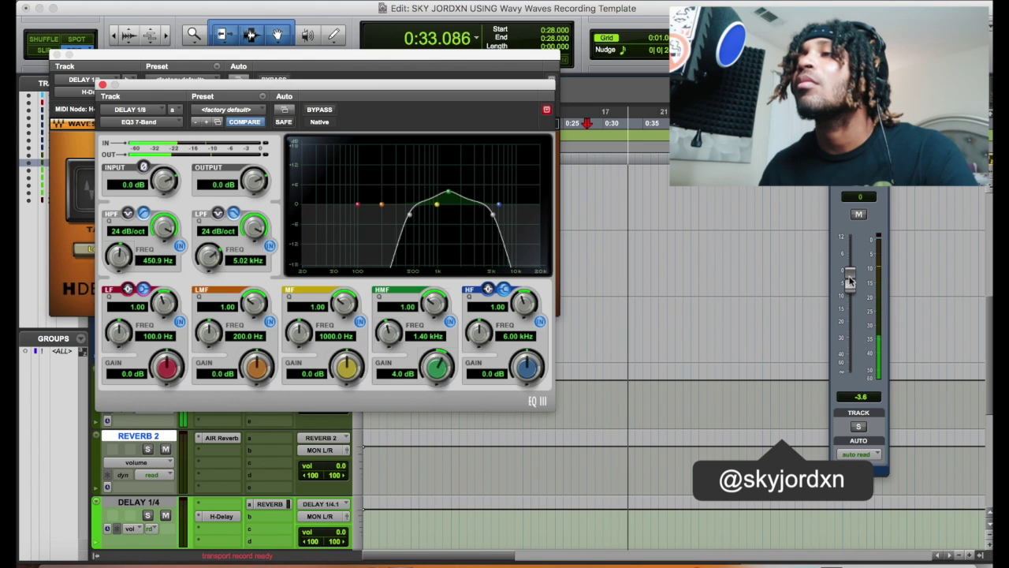
left_click_drag(848, 280, 848, 293)
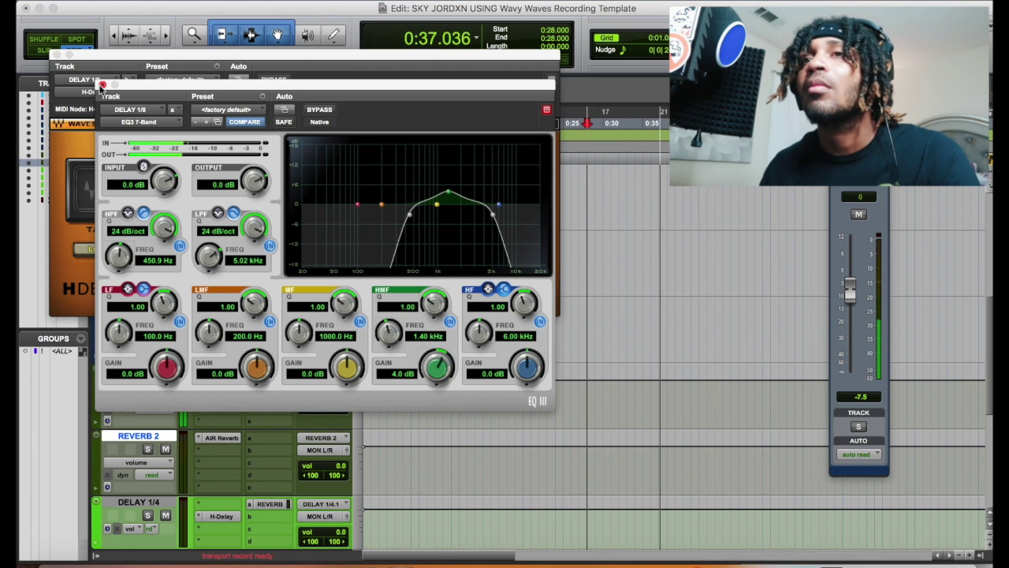
left_click(104, 85)
left_click(54, 56)
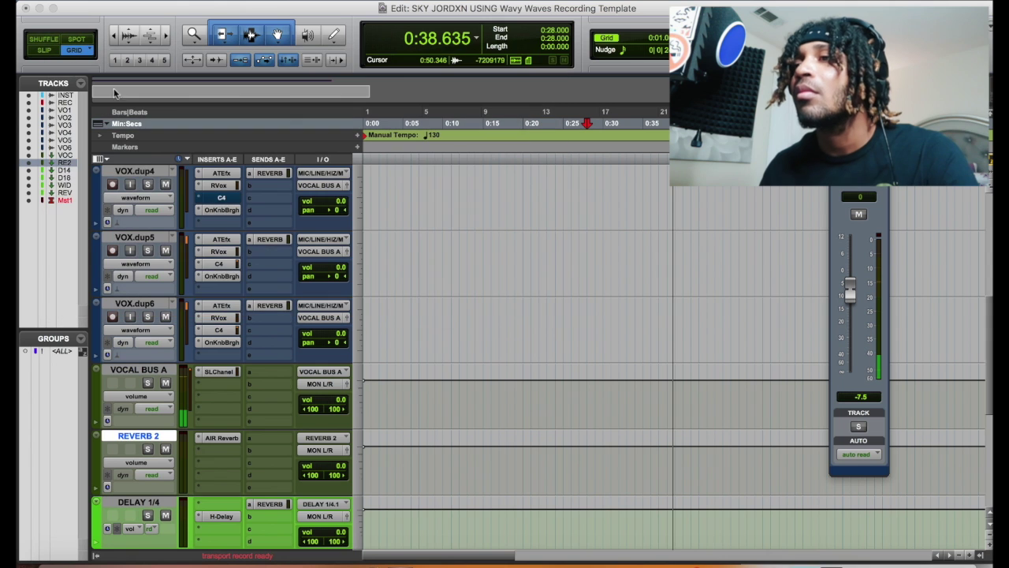
Step: Raise the DELAY 1/8 send of VOX.dup1 to -6.2 dB while listening and stop playback
scroll(704, 297, "up", 5)
scroll(704, 297, "up", 1)
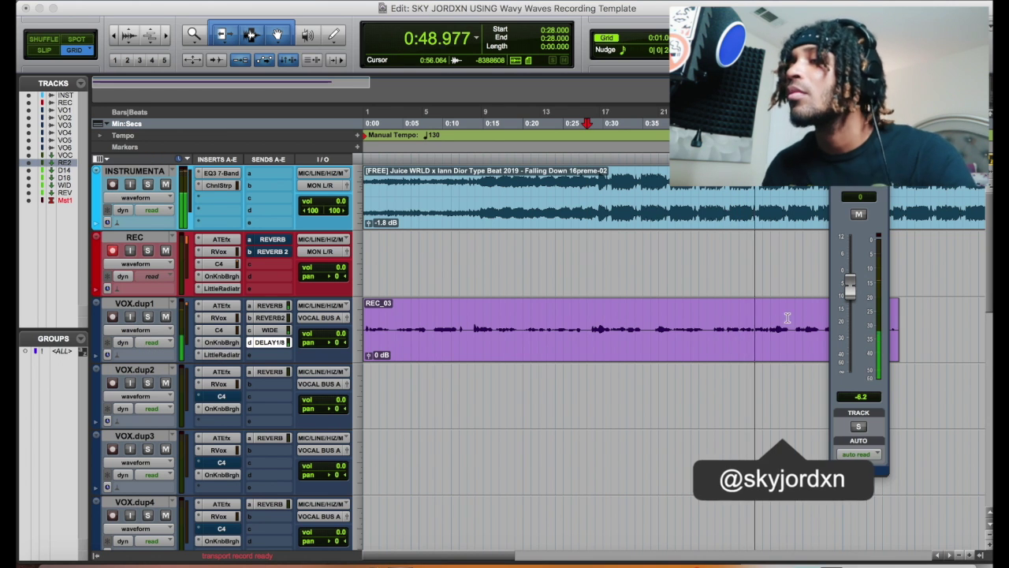
key("space")
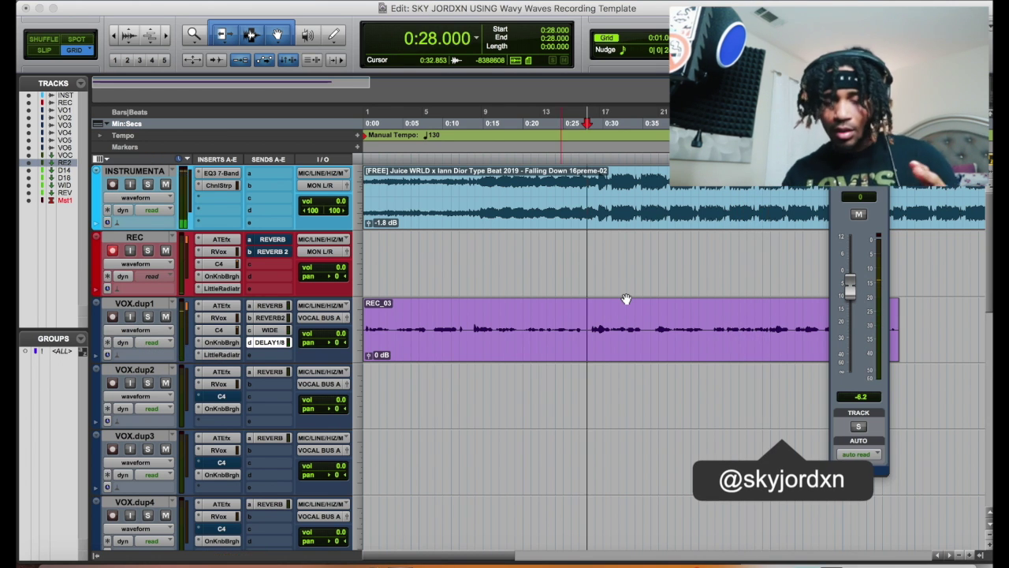